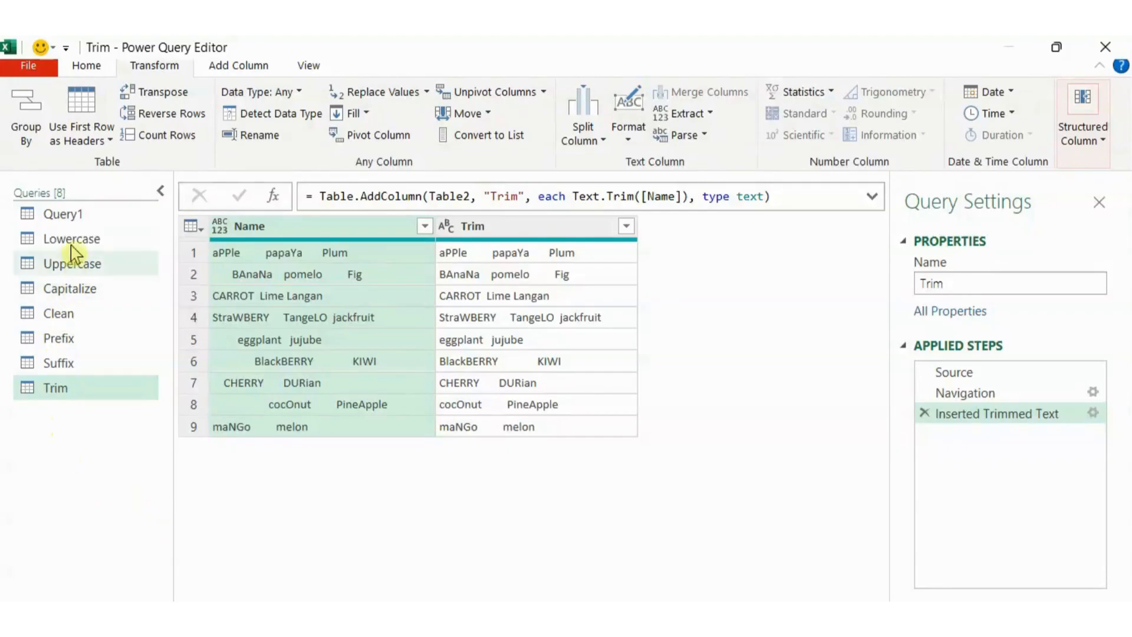
Duplicate the Query1 query
right_click(71, 218)
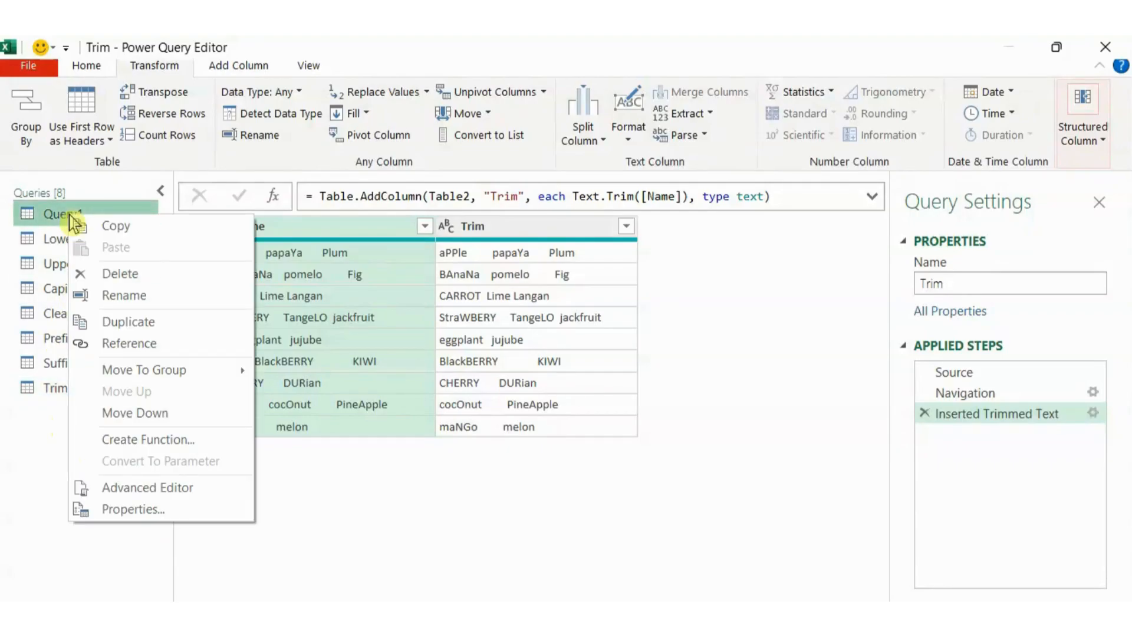
left_click(122, 322)
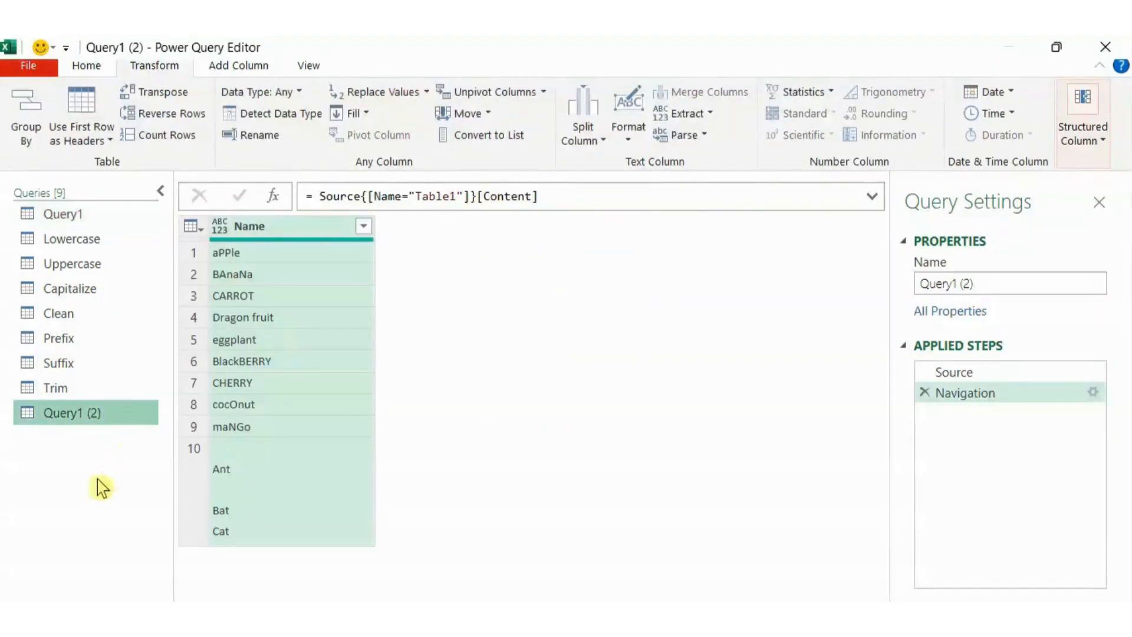
mouse_move(8, 199)
left_mouse_down()
mouse_move(41, 288)
mouse_move(134, 400)
mouse_move(158, 400)
left_mouse_up()
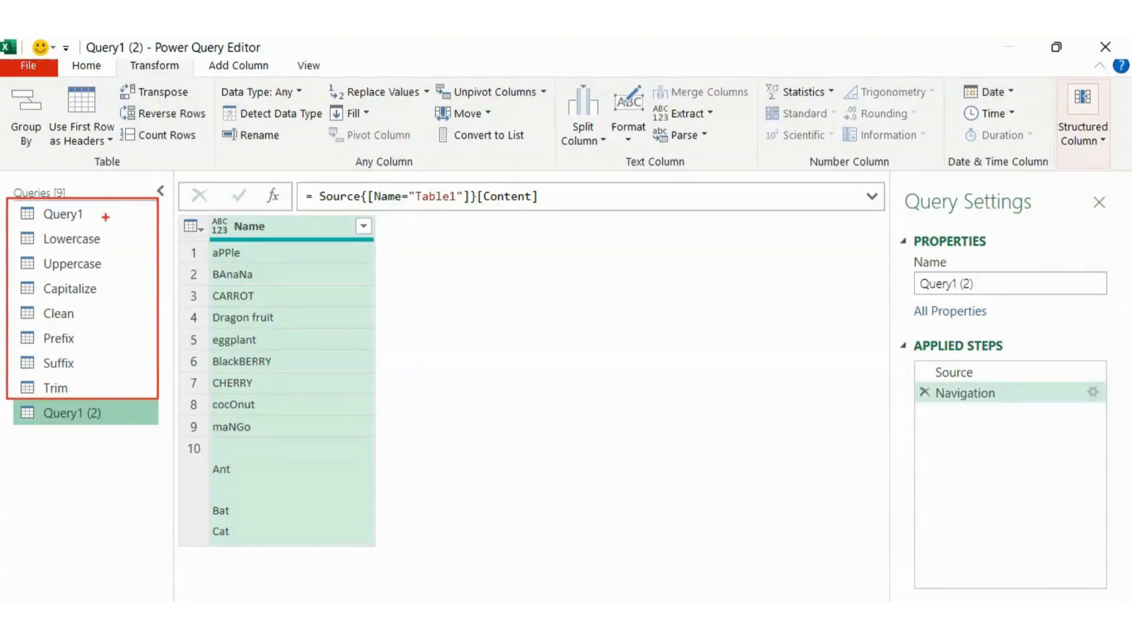
mouse_move(112, 232)
left_mouse_down()
mouse_move(122, 294)
mouse_move(103, 392)
left_mouse_up()
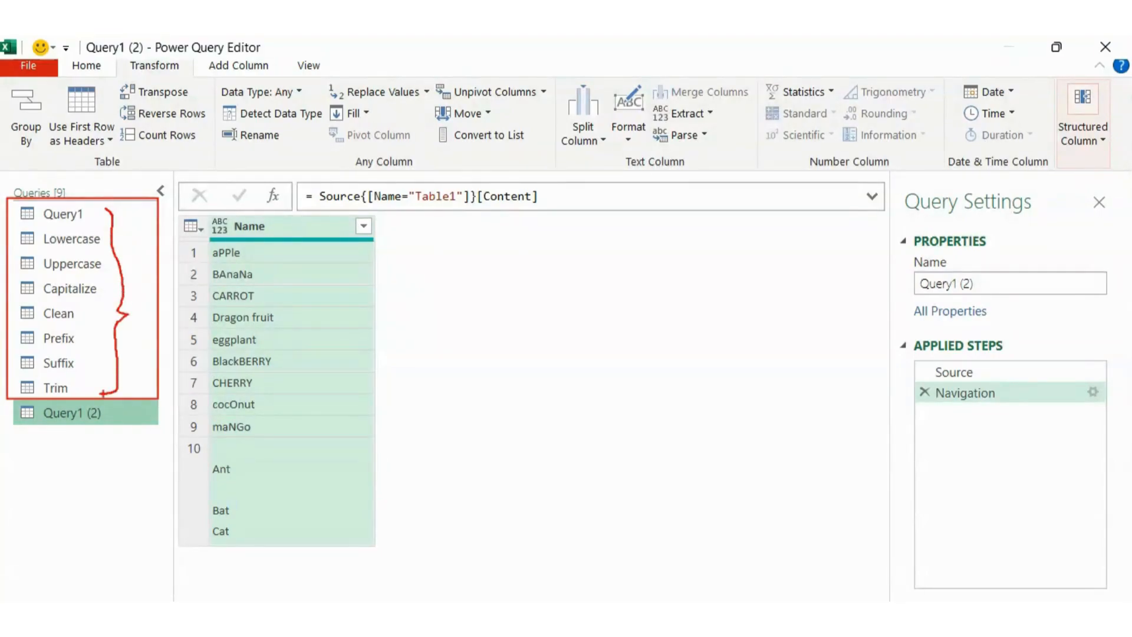
key("Escape")
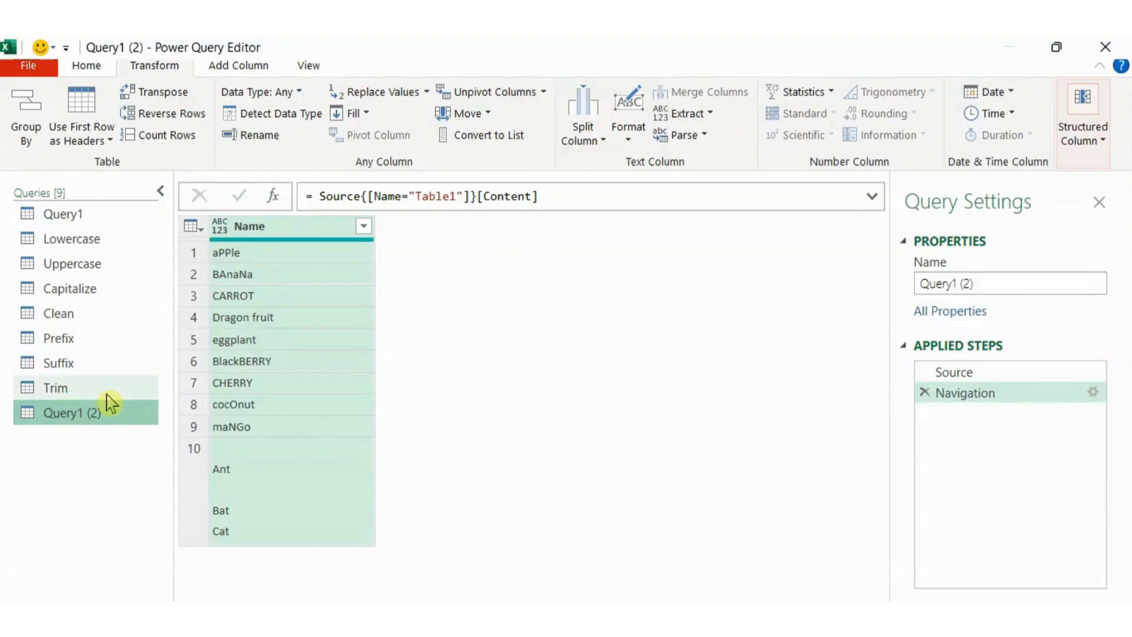
Create a new query group named FORMAT
right_click(47, 438)
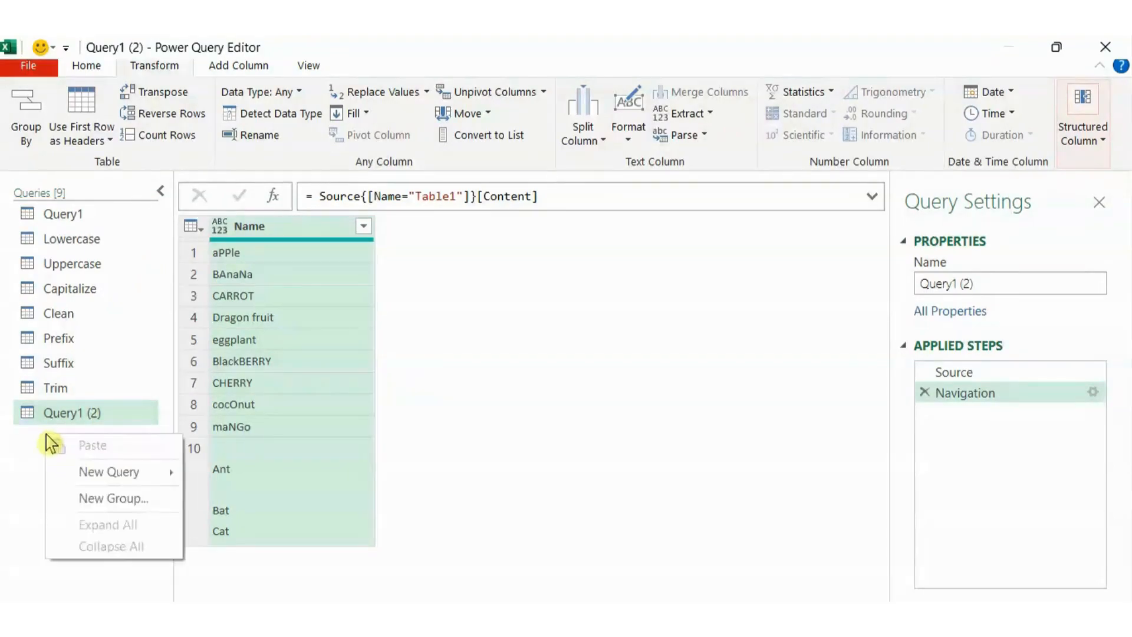
left_click(106, 500)
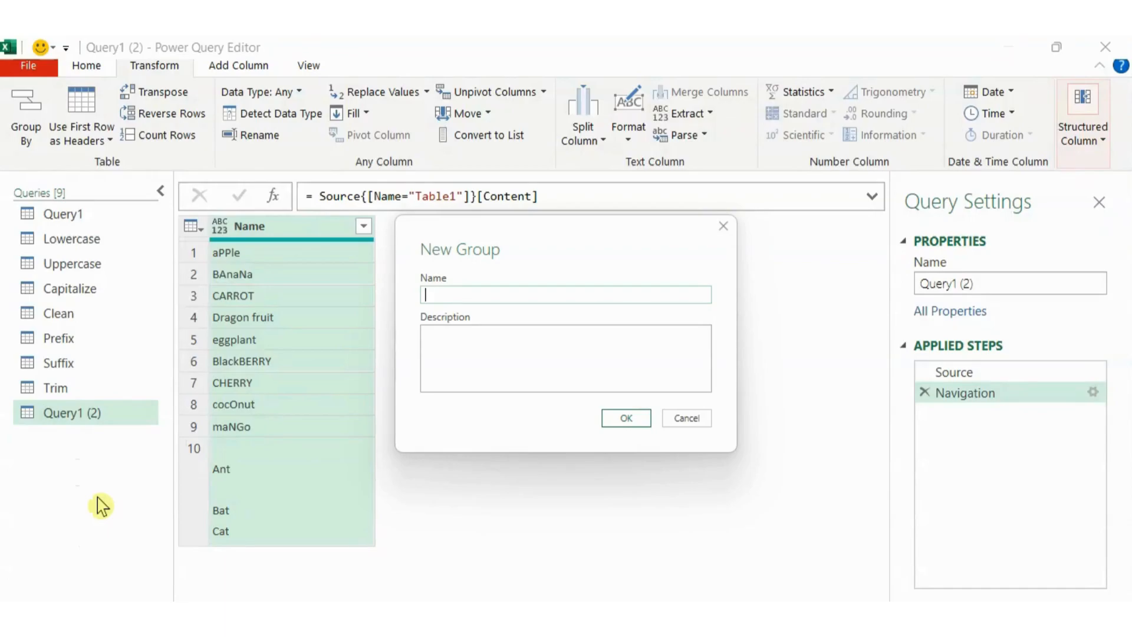
type("FORMAT")
left_click(626, 420)
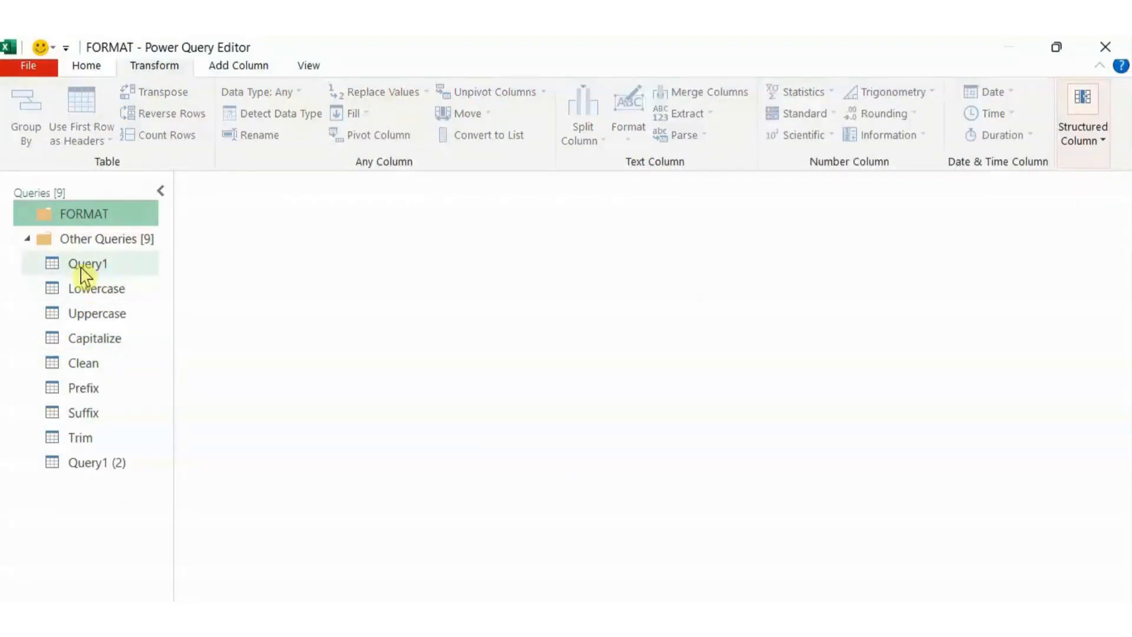
Move Query1 and the queries from Lowercase through Trim into the FORMAT group and collapse the group
left_click(85, 272)
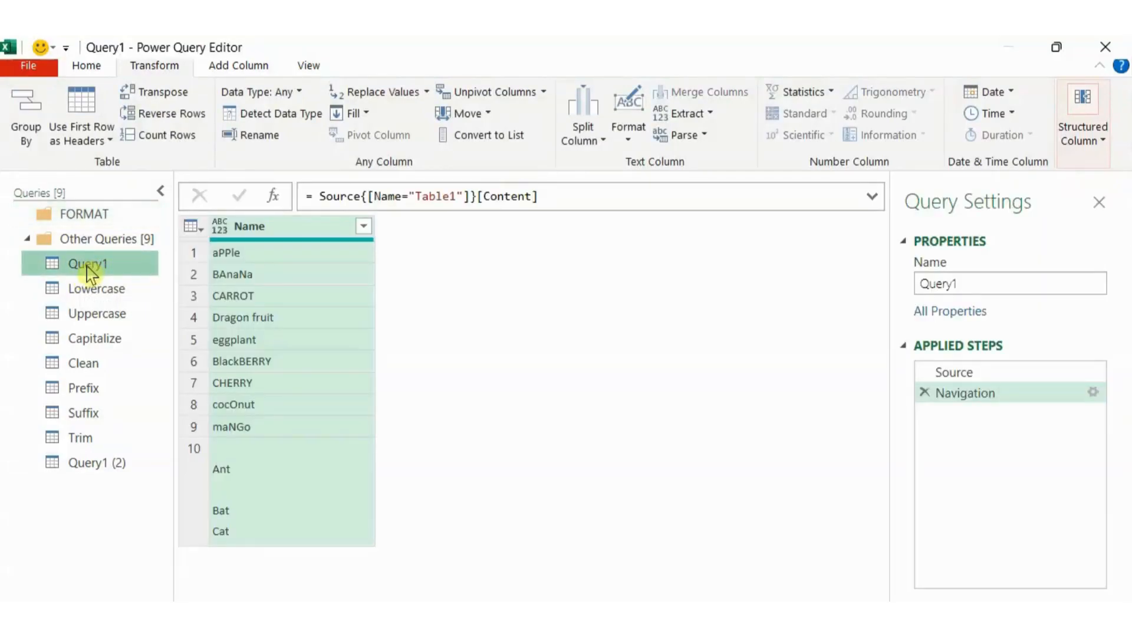
left_click_drag(88, 272, 106, 222)
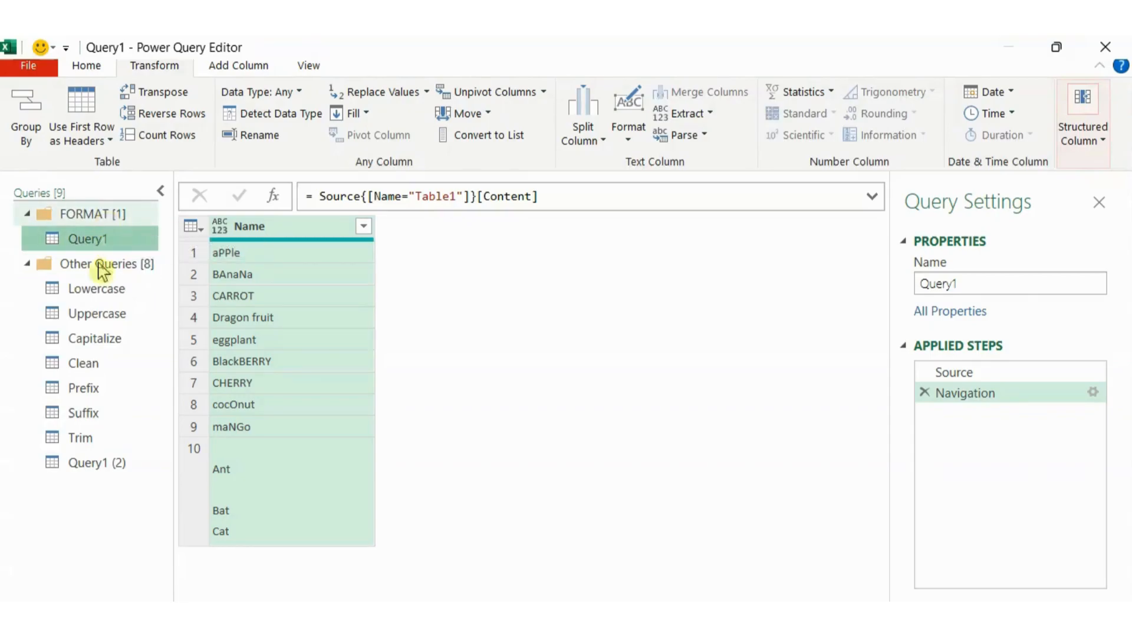
left_click(93, 296)
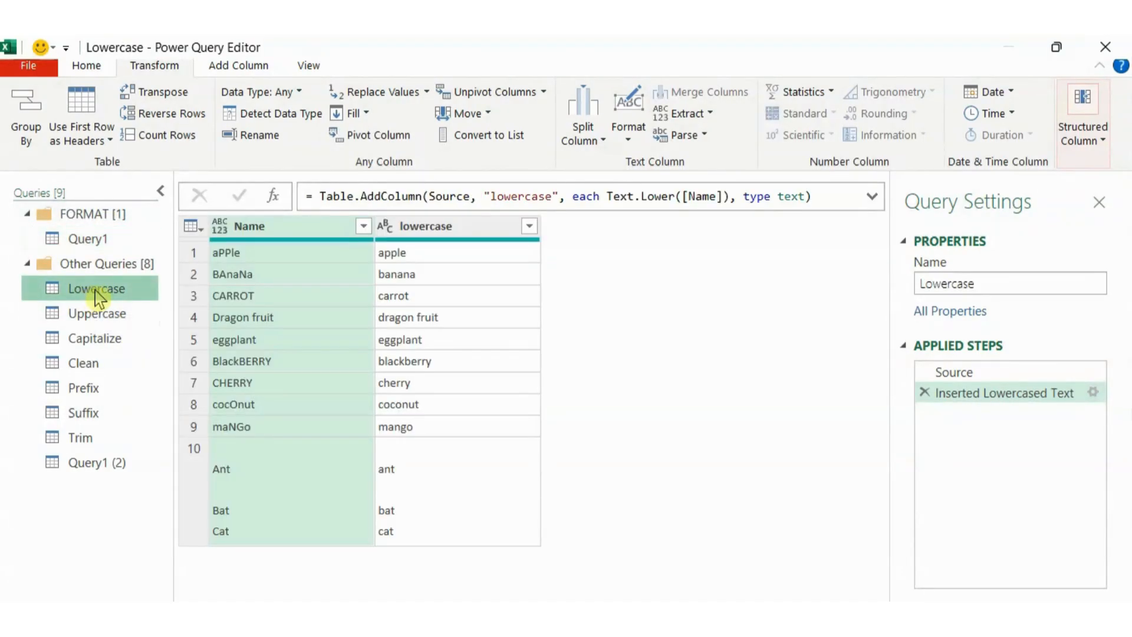
left_click(81, 439, "shift")
left_click_drag(81, 296, 94, 250)
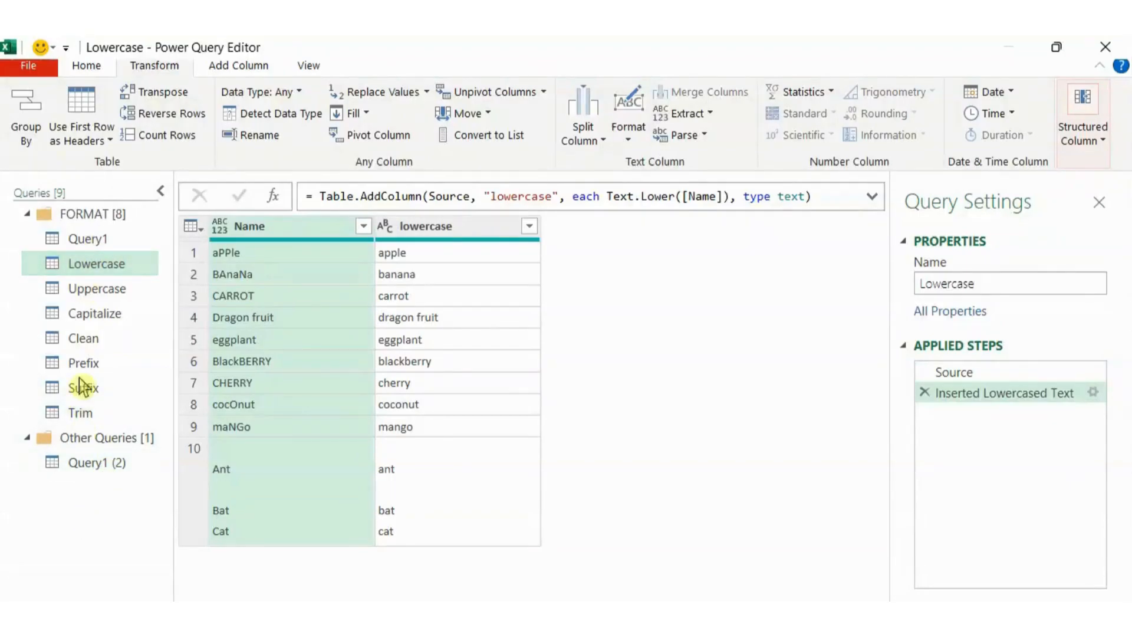
left_click(30, 217)
left_click(27, 214)
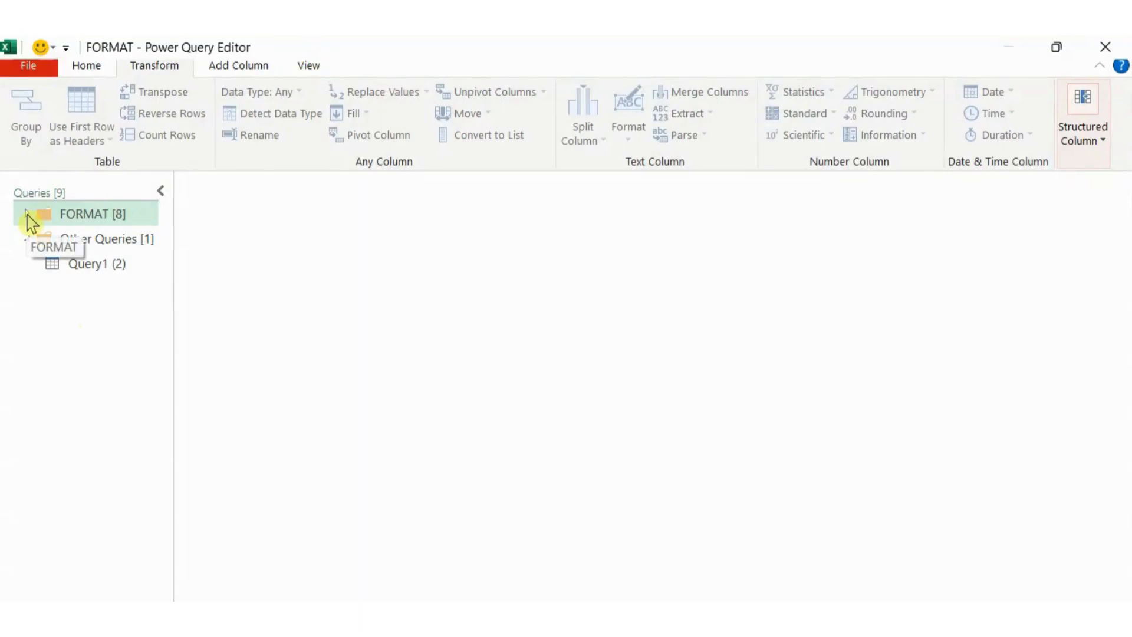
Rename the Query1 (2) query as Length
left_click(89, 271)
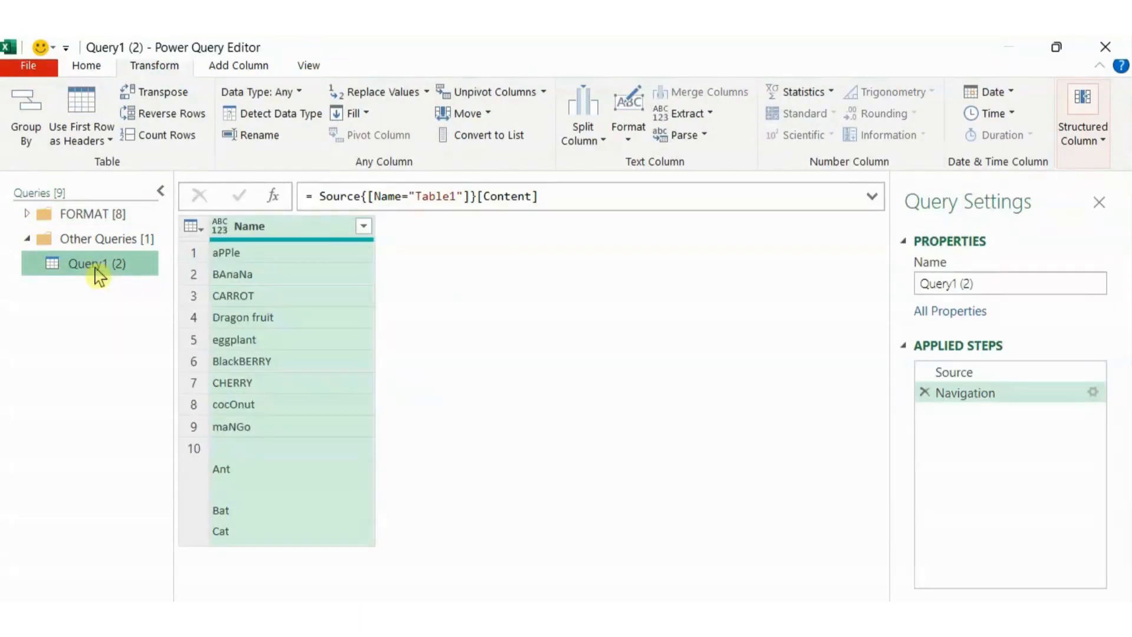
double_click(95, 267)
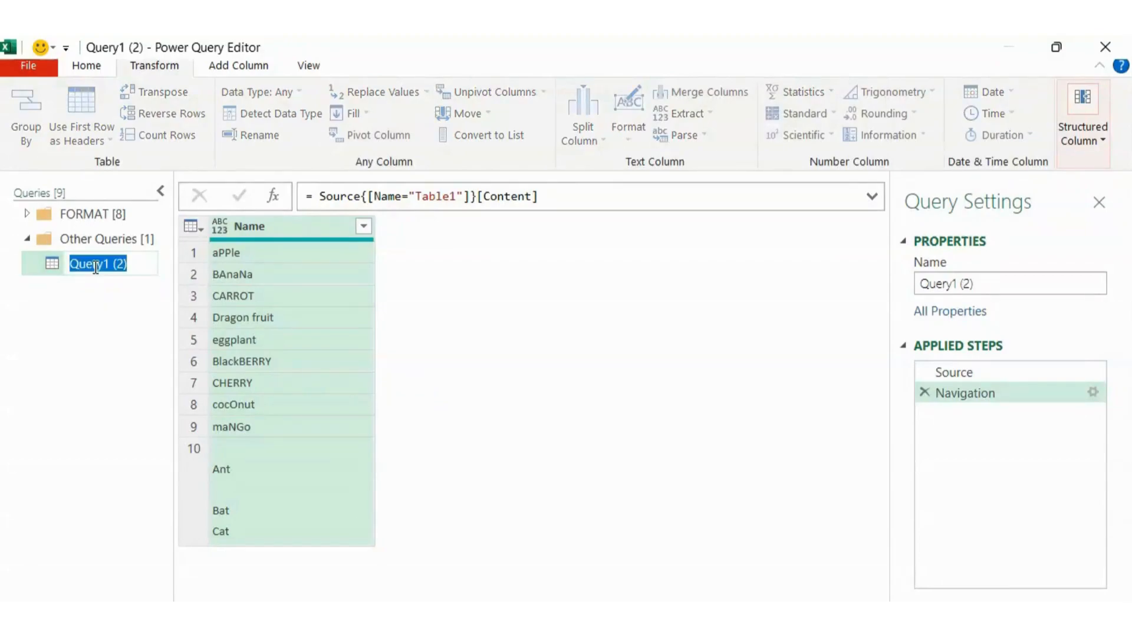
type("Length")
key("Return")
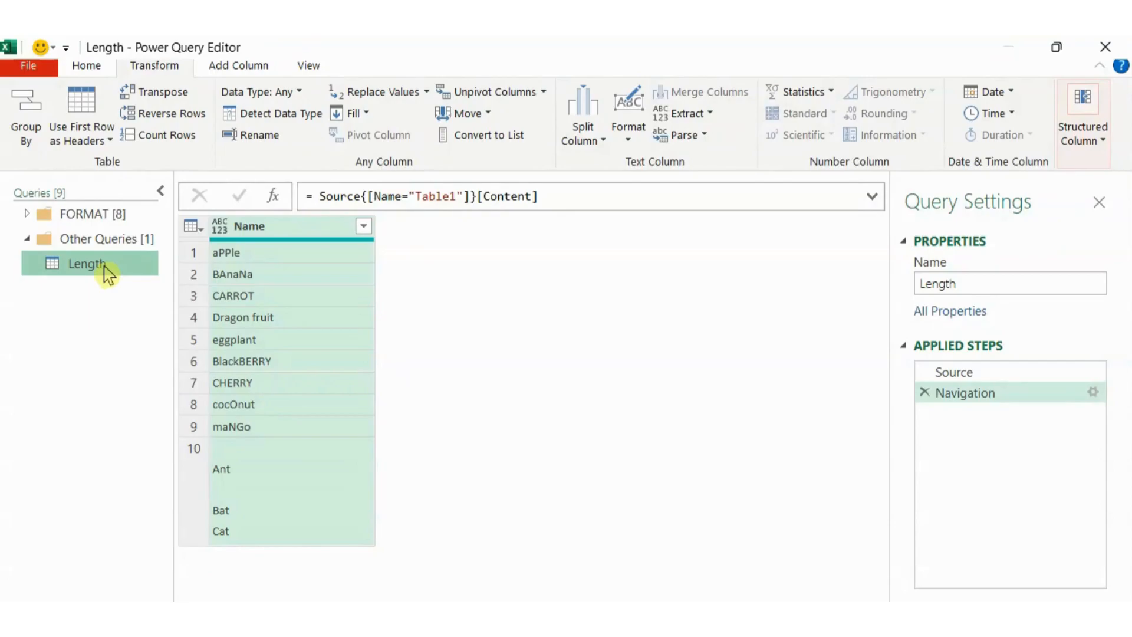
Add a column to the Length query that extracts the text length of the Name column
left_click(238, 69)
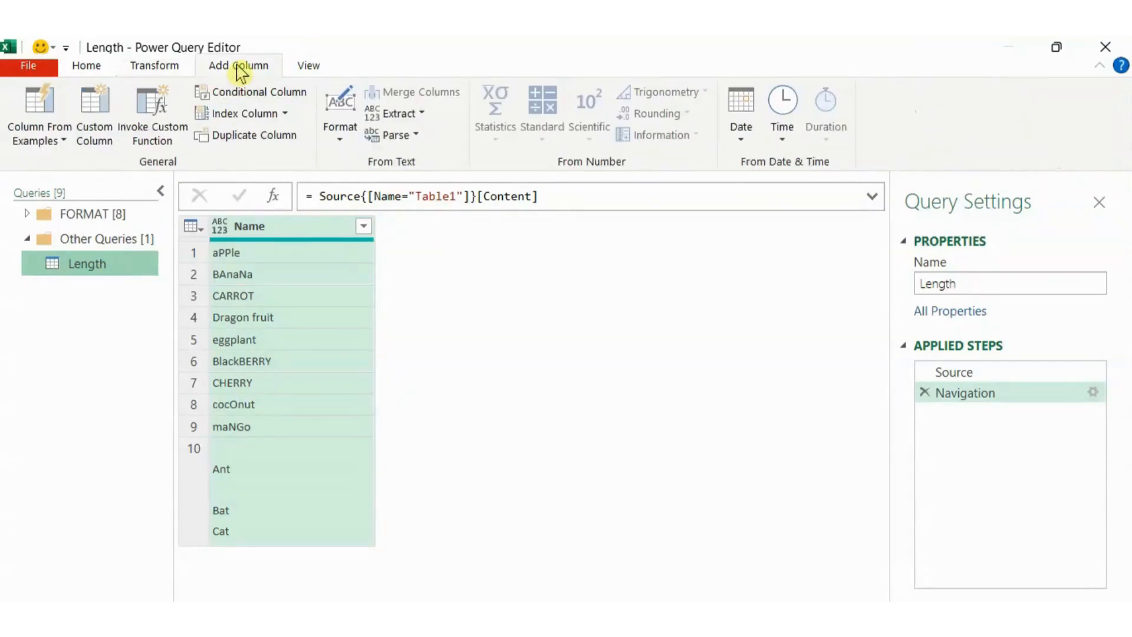
left_click(422, 115)
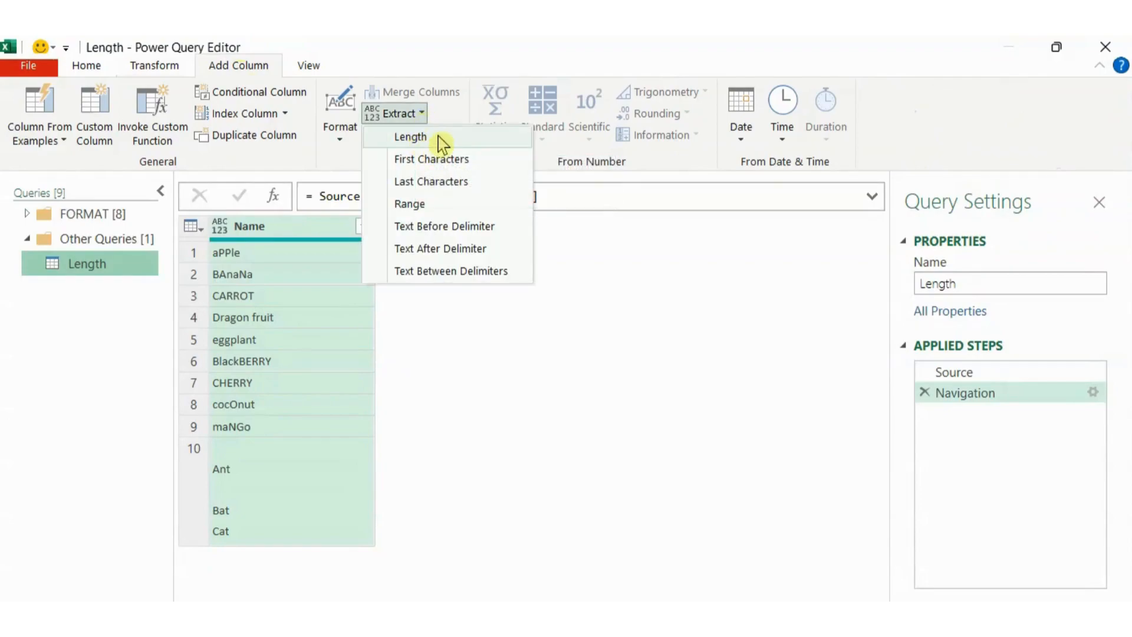
left_click(440, 141)
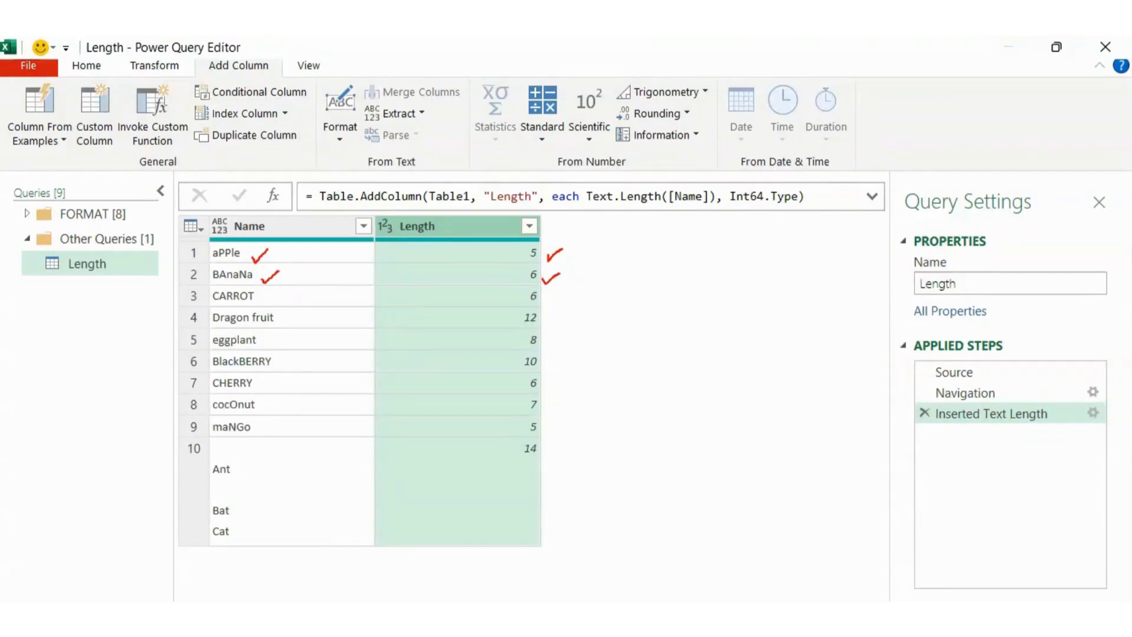
left_click_drag(272, 299, 298, 288)
left_click_drag(548, 302, 567, 291)
left_click_drag(252, 328, 270, 330)
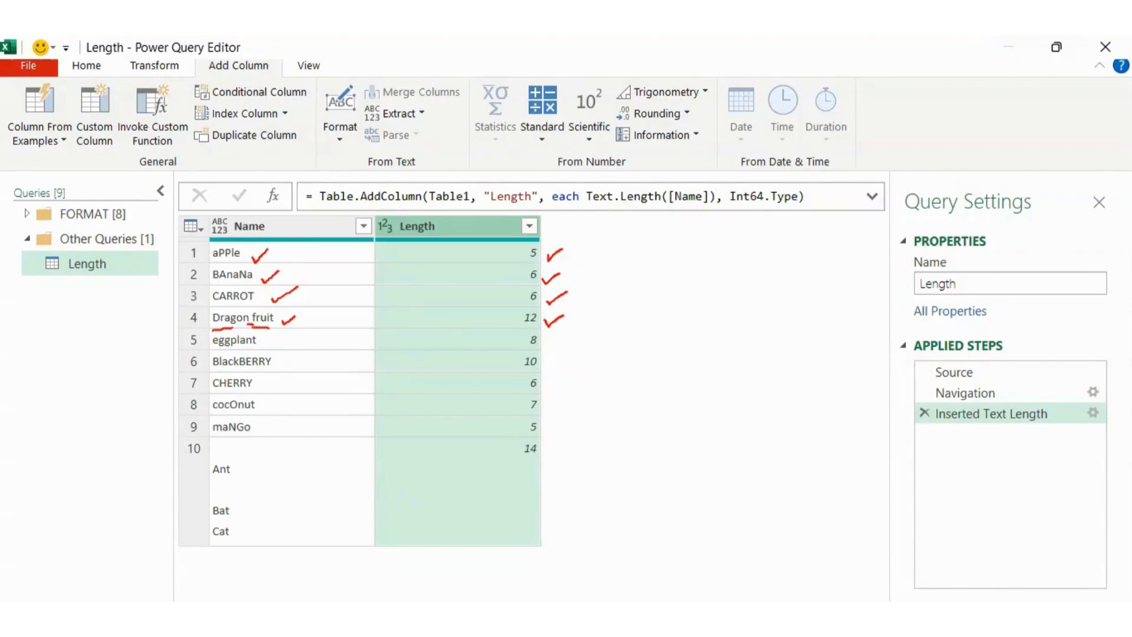
key("Escape")
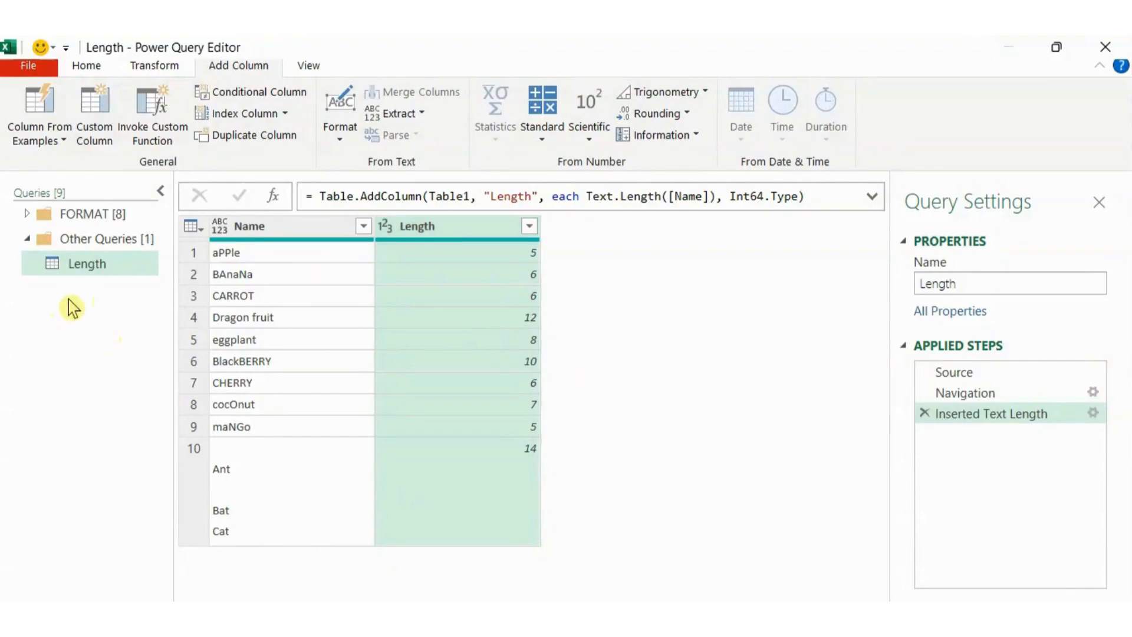
Duplicate the Length query and rename the copy as First
right_click(86, 266)
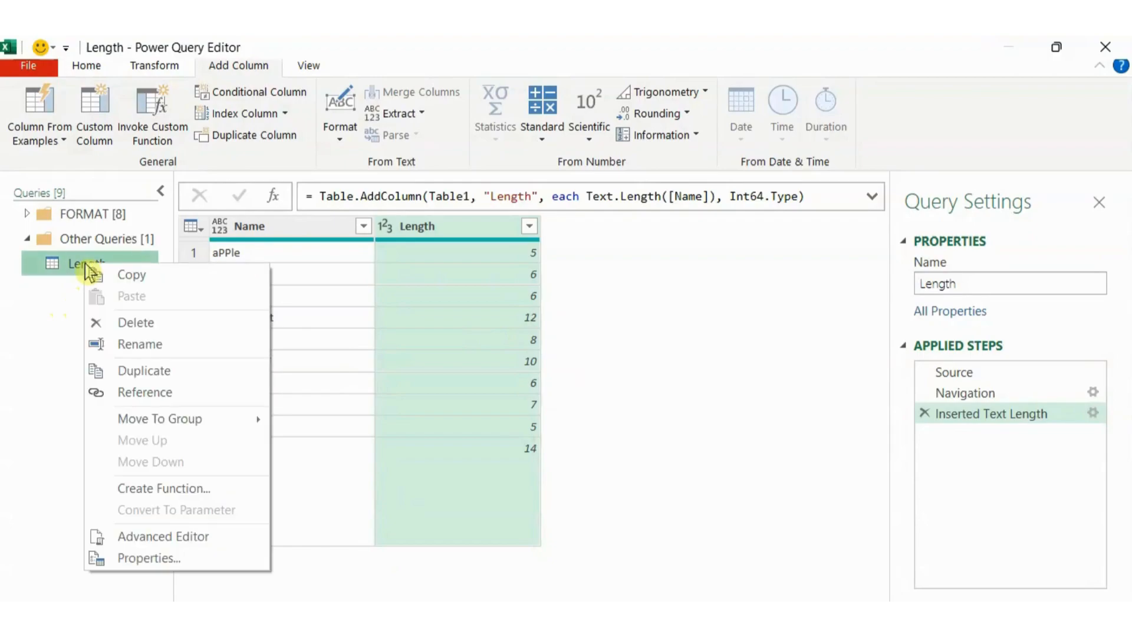
left_click(144, 371)
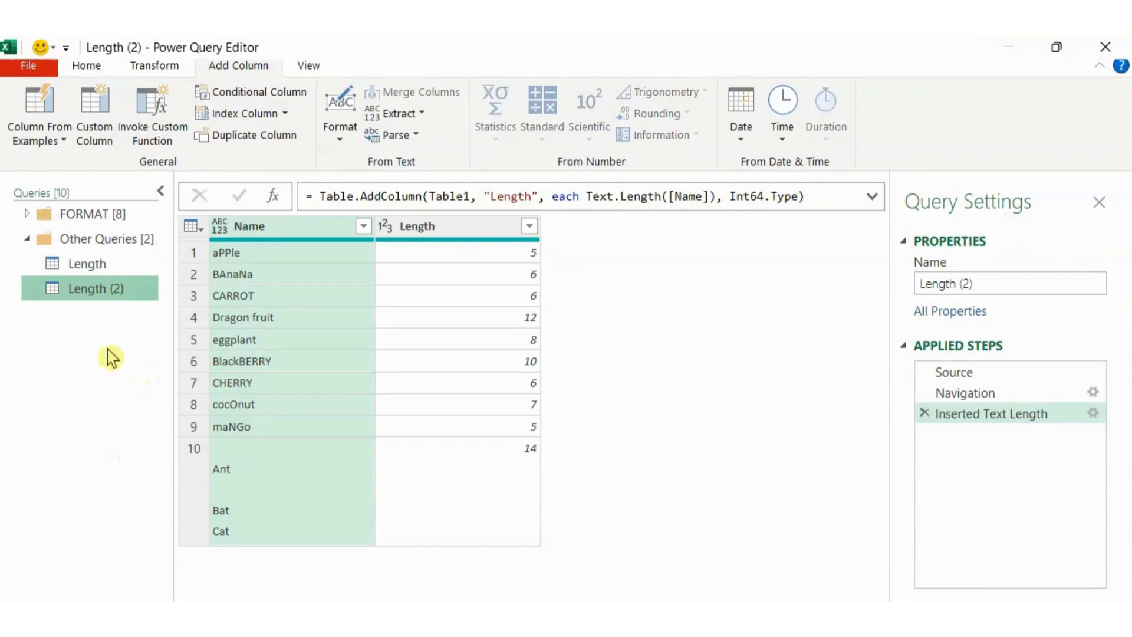
key("F2")
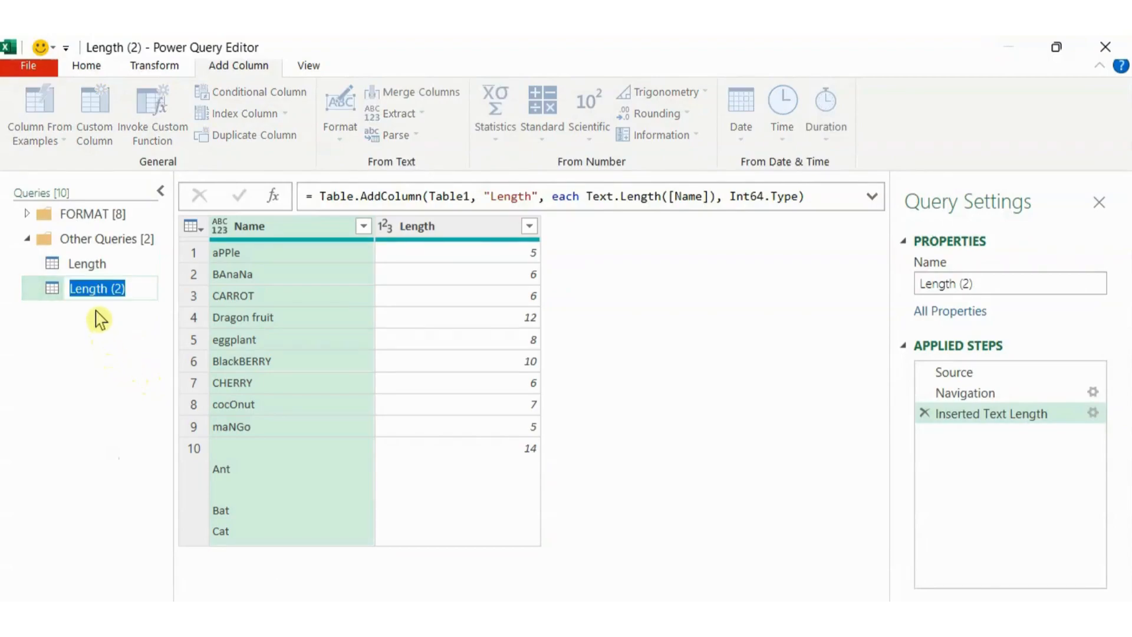
type("F")
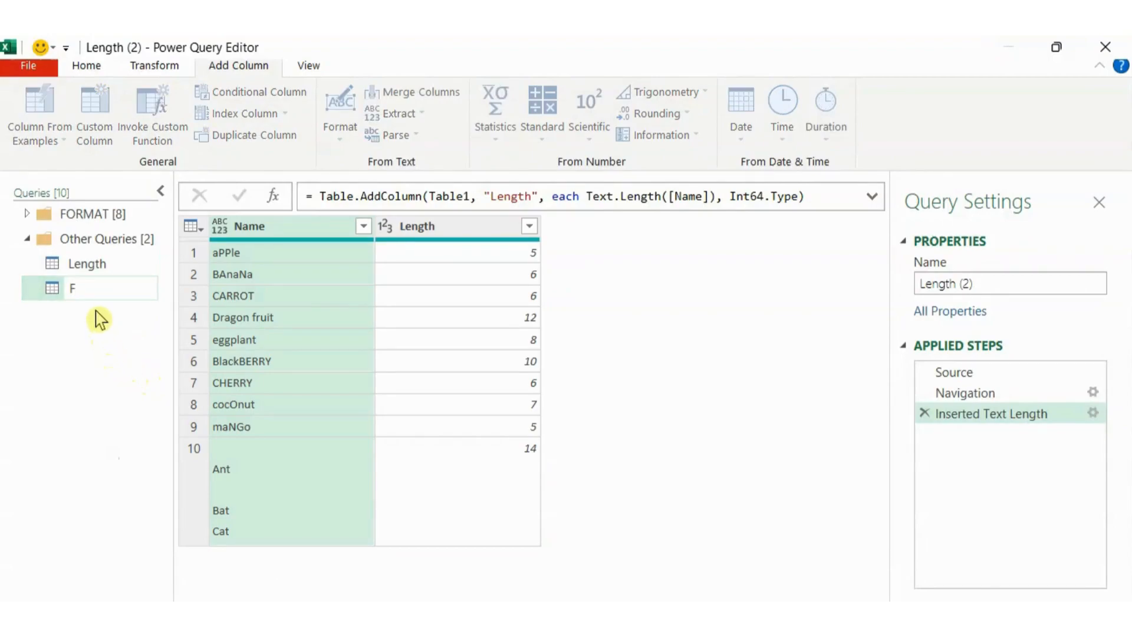
type("irst")
key("Return")
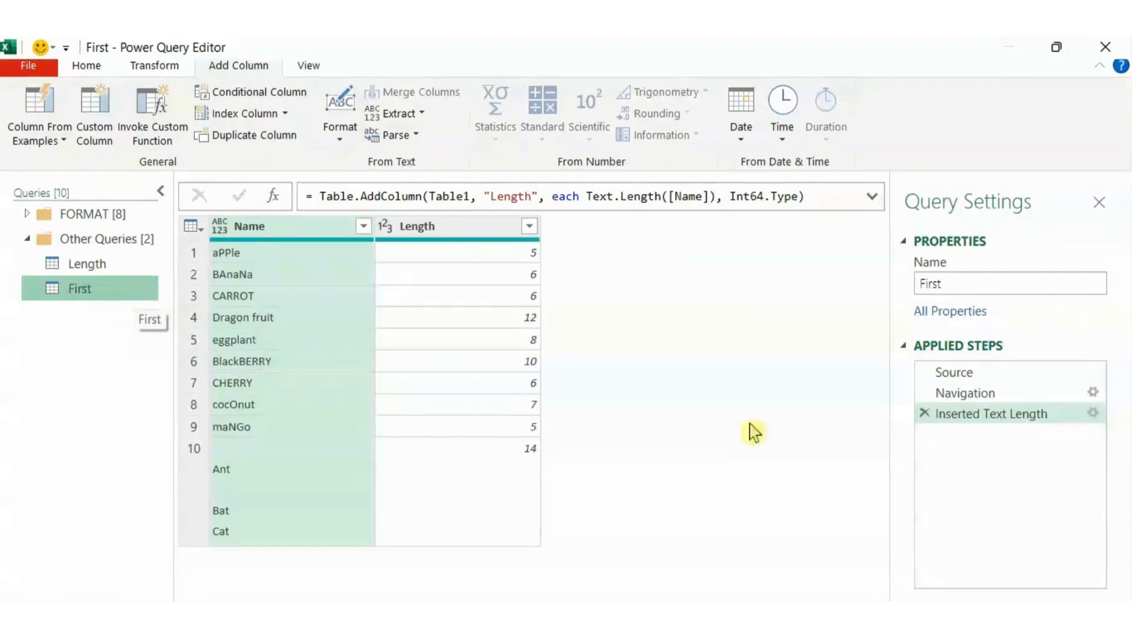
Remove the Inserted Text Length step from the First query and add a column extracting the first 3 characters of Name
left_click(925, 415)
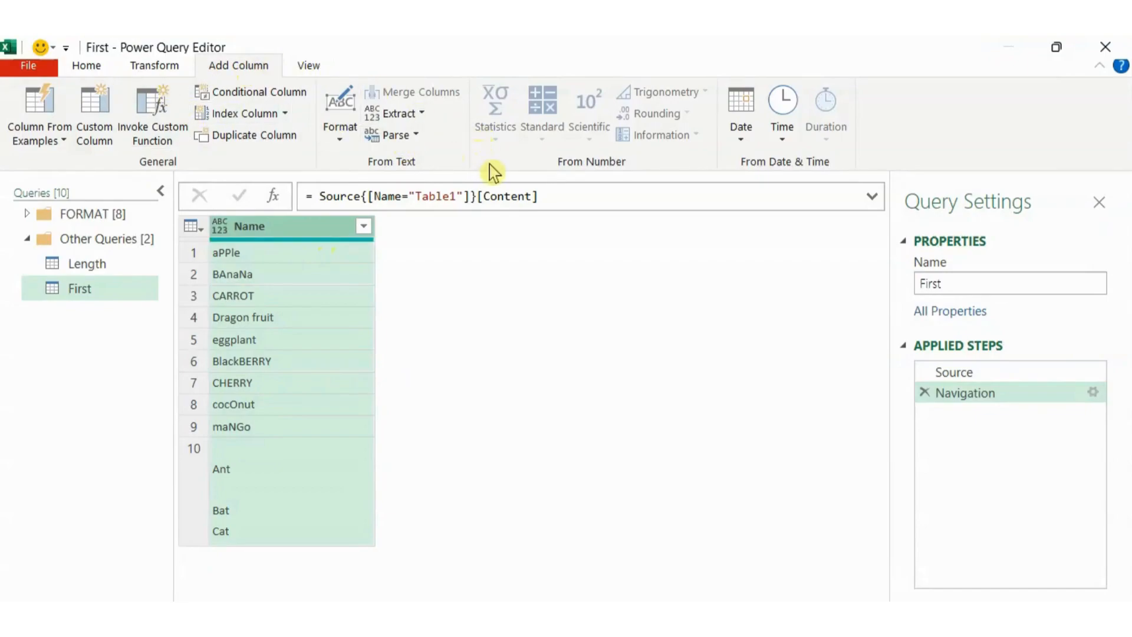
left_click(421, 114)
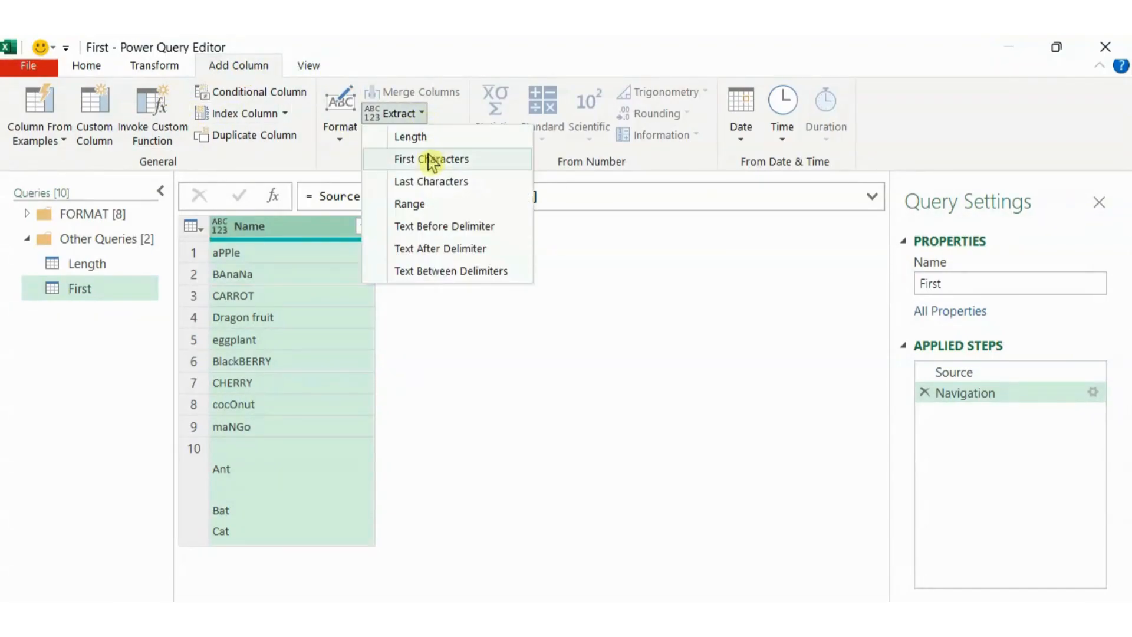
left_click(431, 165)
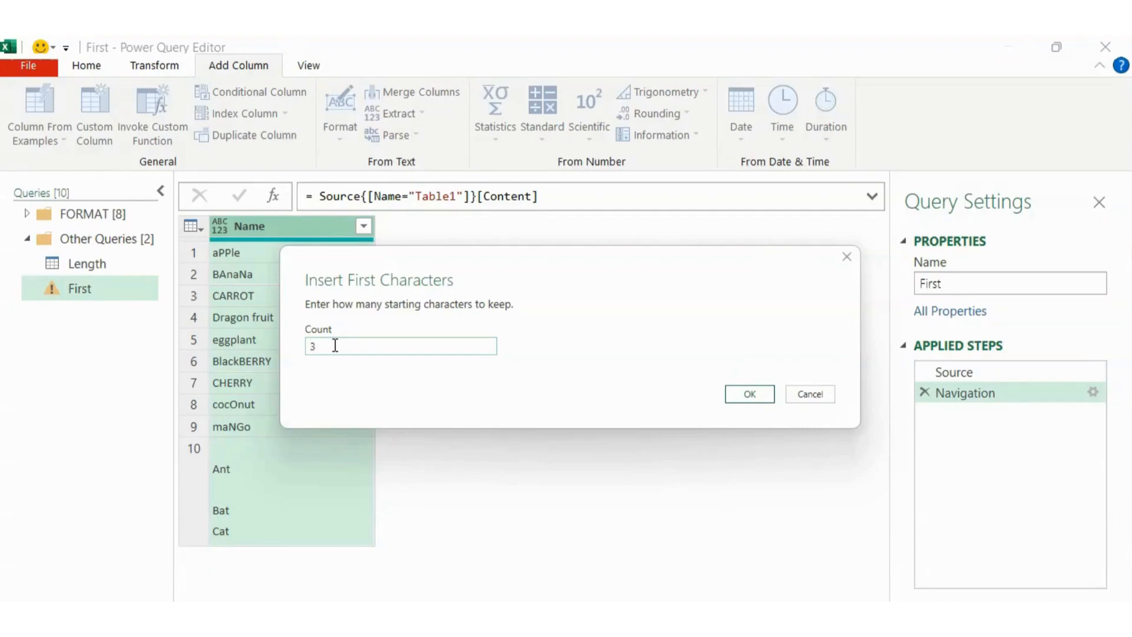
left_click(747, 396)
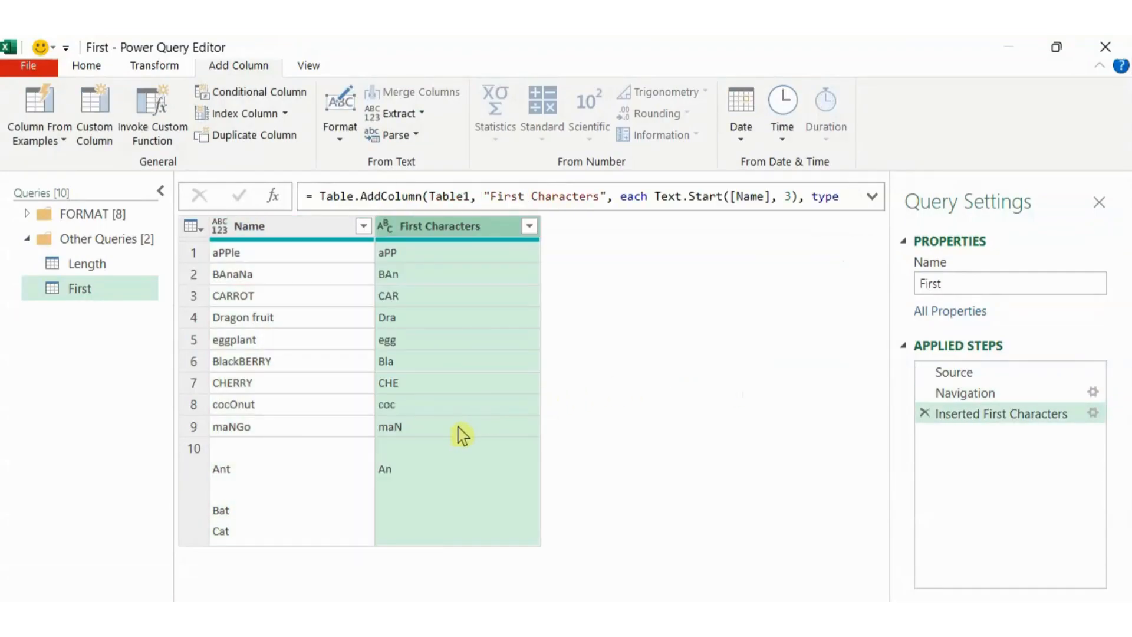
key("ctrl+2")
mouse_move(369, 241)
left_mouse_down()
mouse_move(389, 404)
mouse_move(462, 488)
left_mouse_up()
key("Escape")
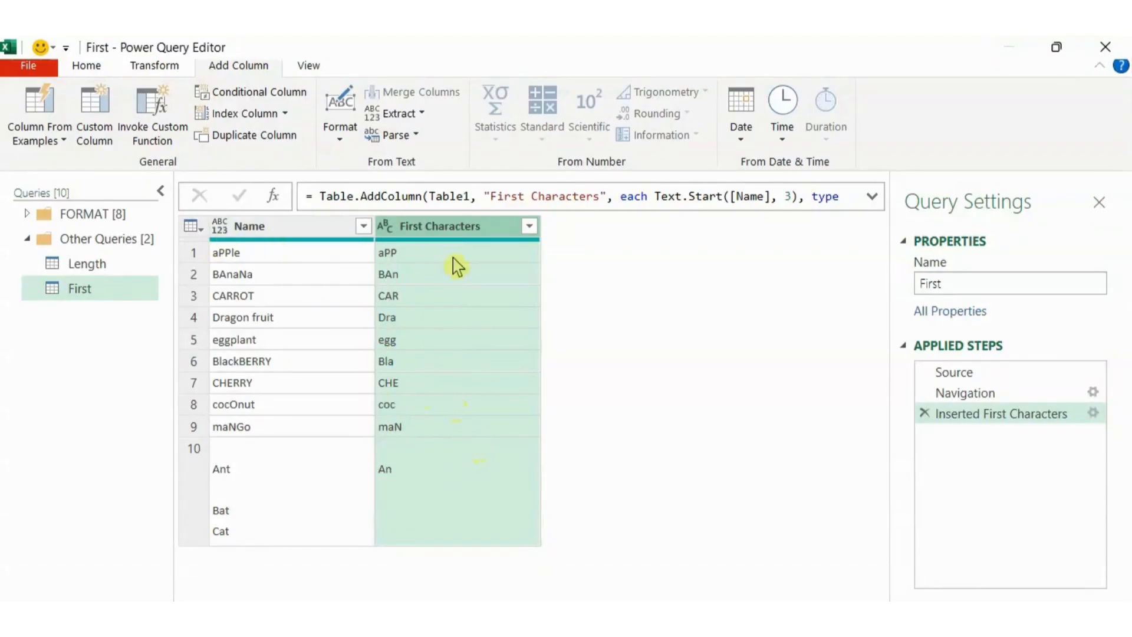
Add another column to the First query that extracts the first 2 characters of the Name column
left_click(299, 230)
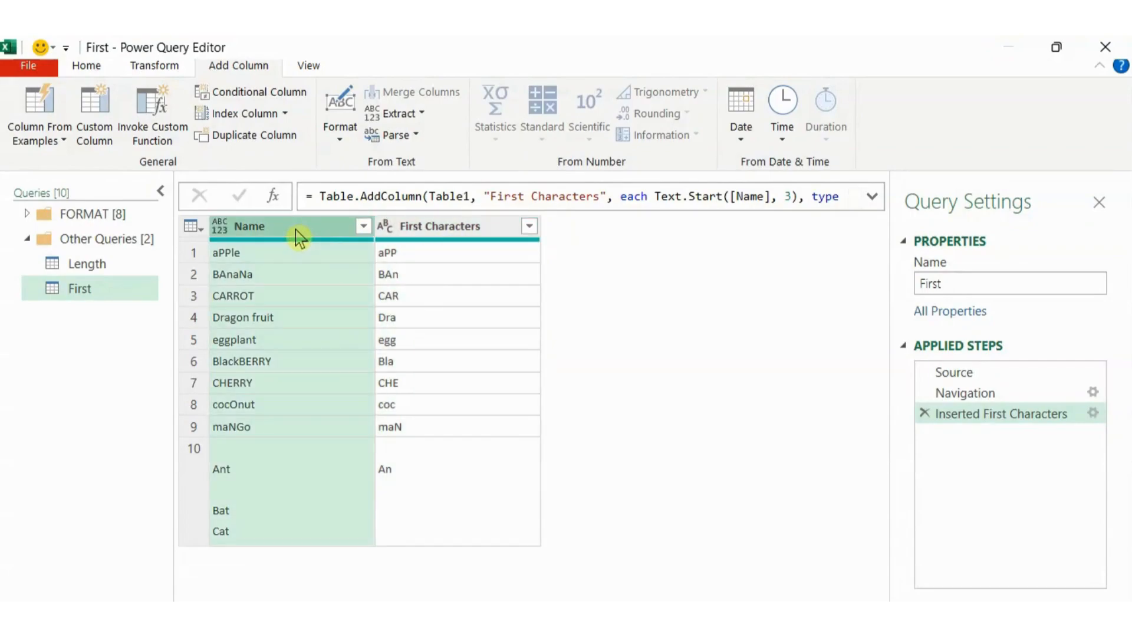
left_click(421, 116)
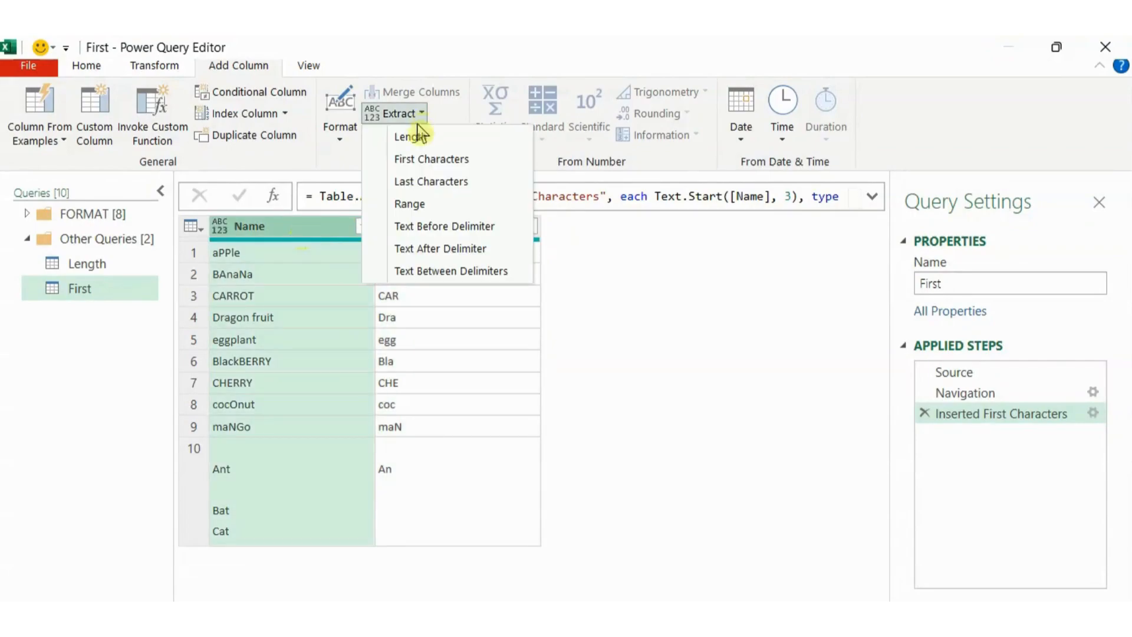
left_click(425, 160)
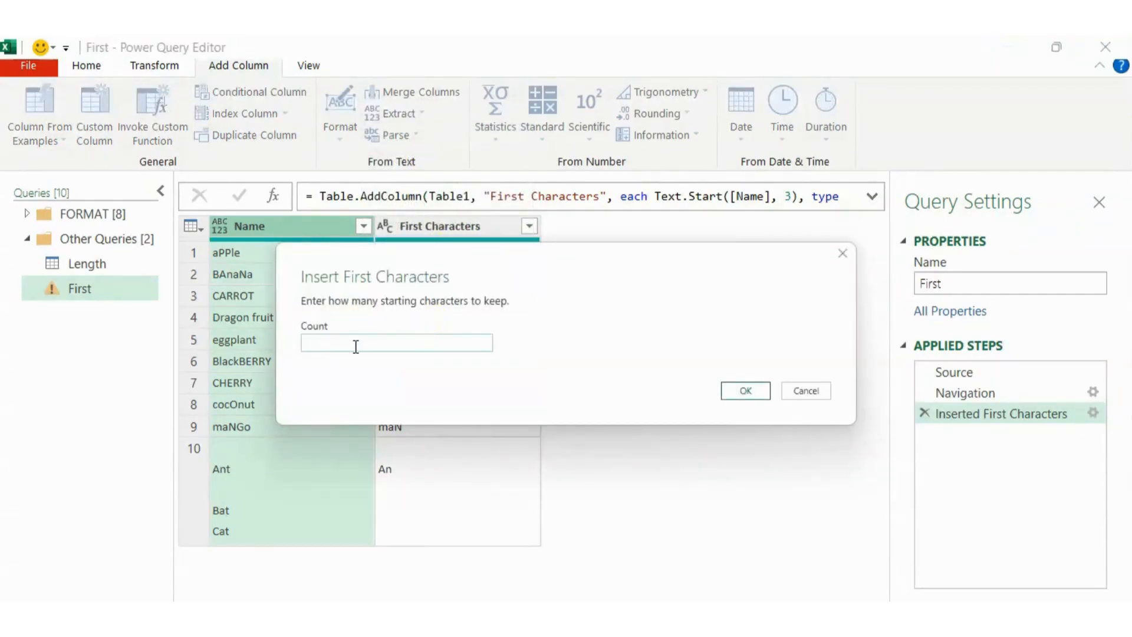
type("2")
key("Return")
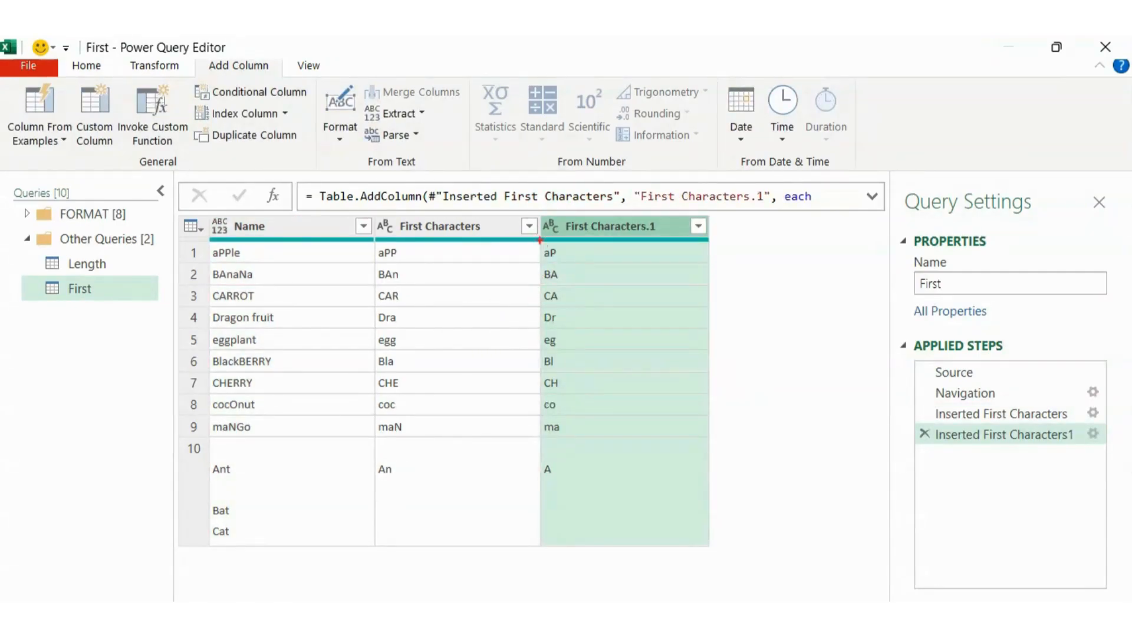
mouse_move(535, 234)
left_mouse_down()
mouse_move(606, 478)
mouse_move(634, 478)
left_mouse_up()
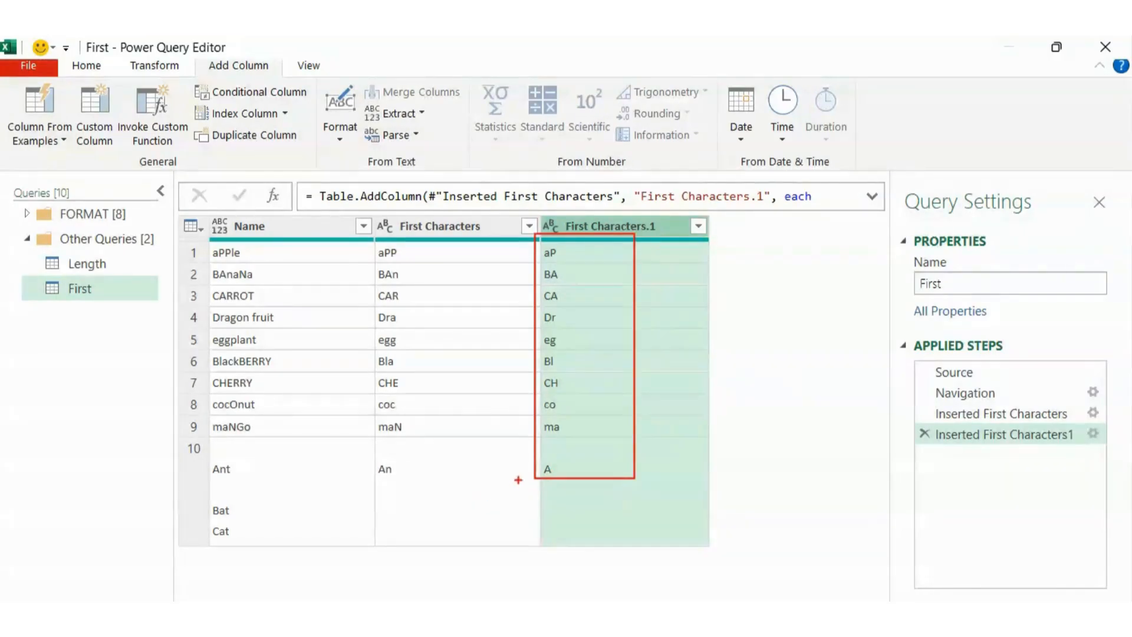
mouse_move(539, 461)
left_mouse_down()
mouse_move(554, 457)
mouse_move(544, 489)
mouse_move(532, 464)
left_mouse_up()
mouse_move(210, 444)
left_mouse_down()
mouse_move(239, 439)
mouse_move(208, 461)
mouse_move(208, 441)
left_mouse_up()
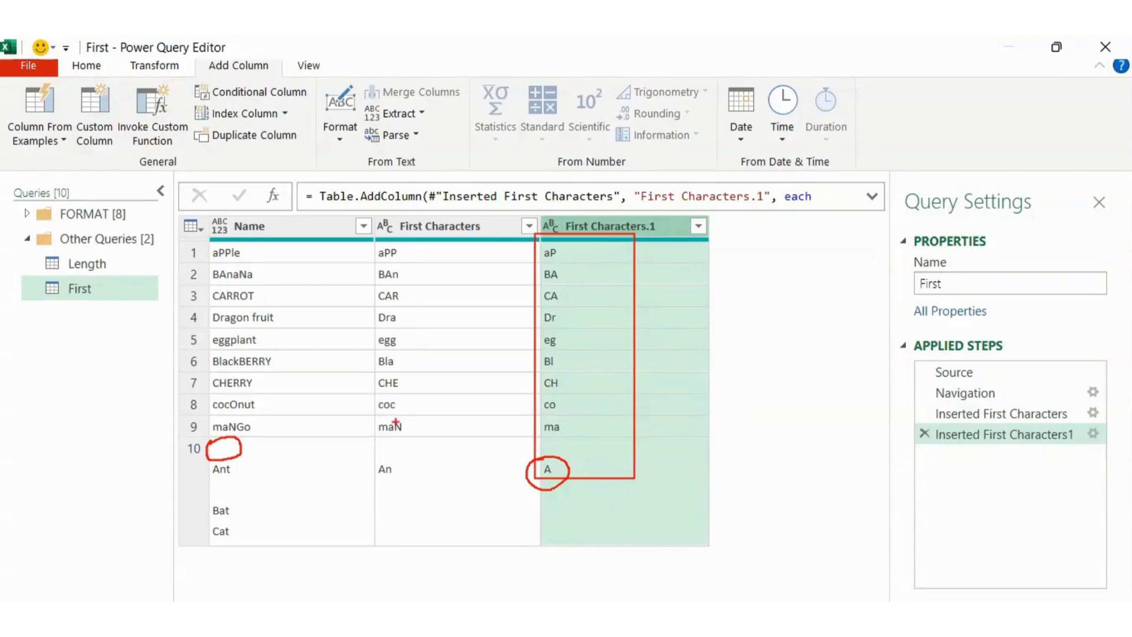
mouse_move(382, 442)
left_mouse_down()
mouse_move(375, 480)
mouse_move(414, 467)
mouse_move(414, 481)
left_mouse_up()
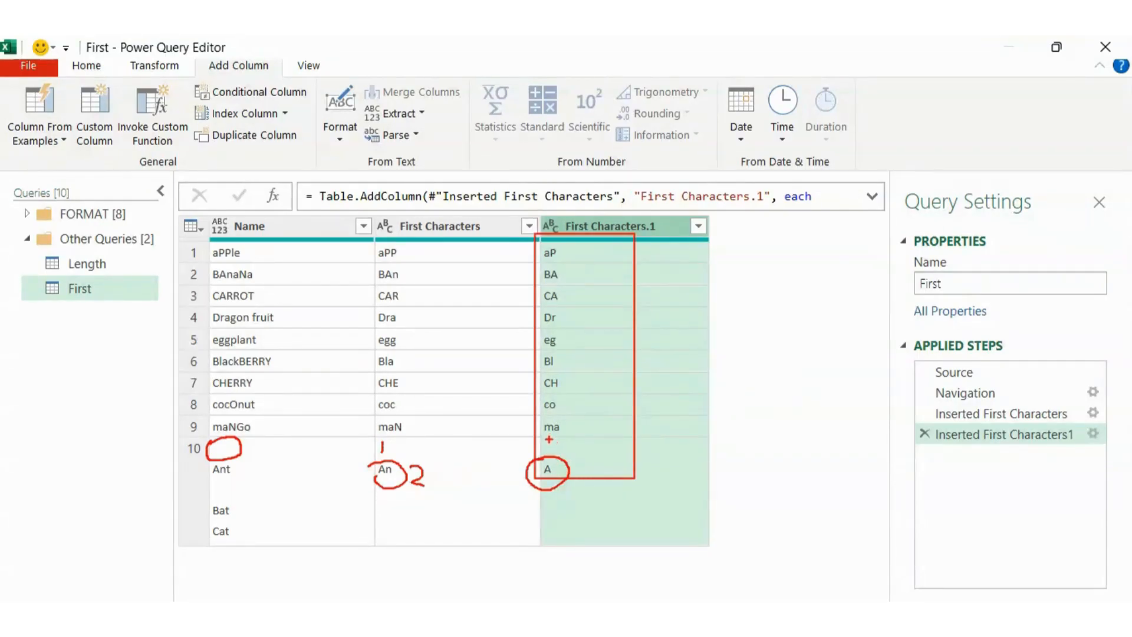
left_click_drag(576, 462, 575, 475)
key("Escape")
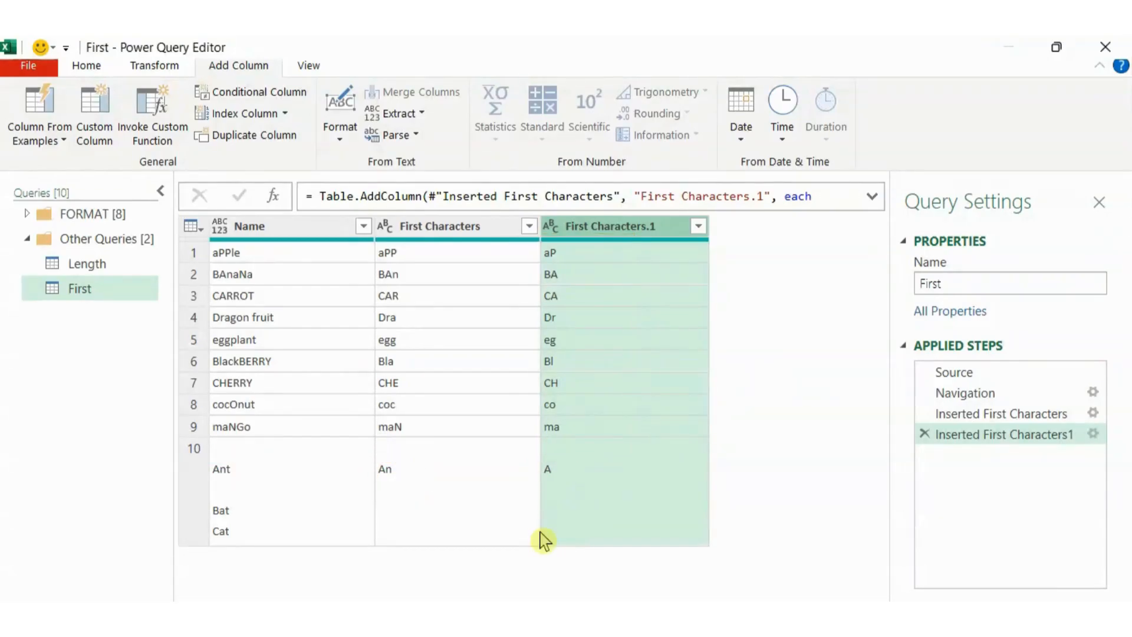
Create a new blank query with the formula =Excel.CurrentWorkbook()
right_click(81, 332)
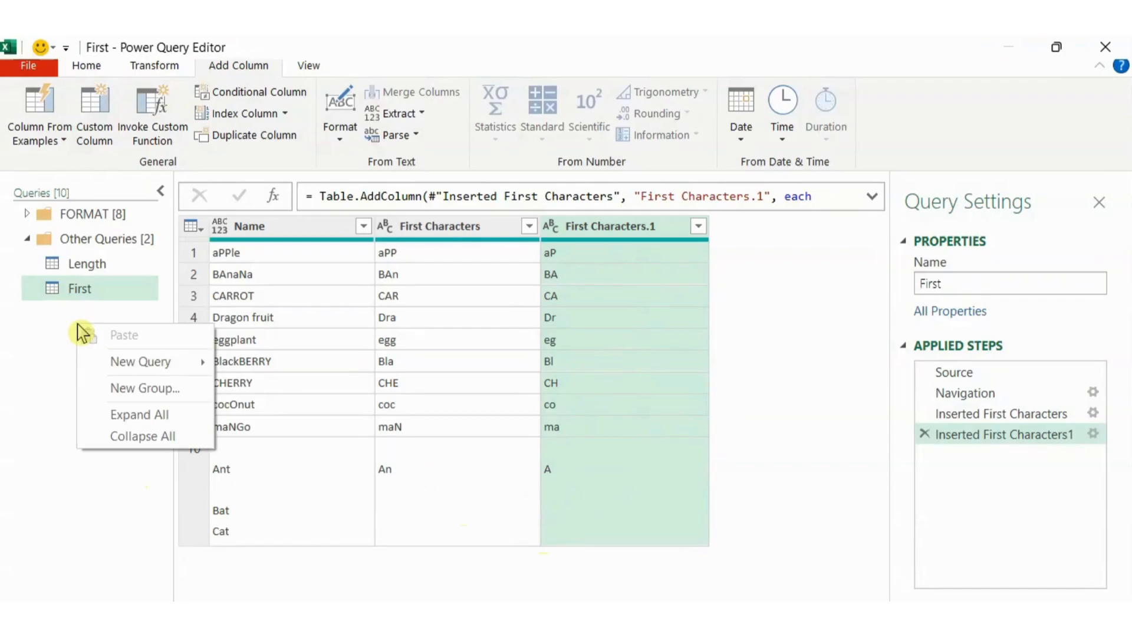
mouse_move(122, 372)
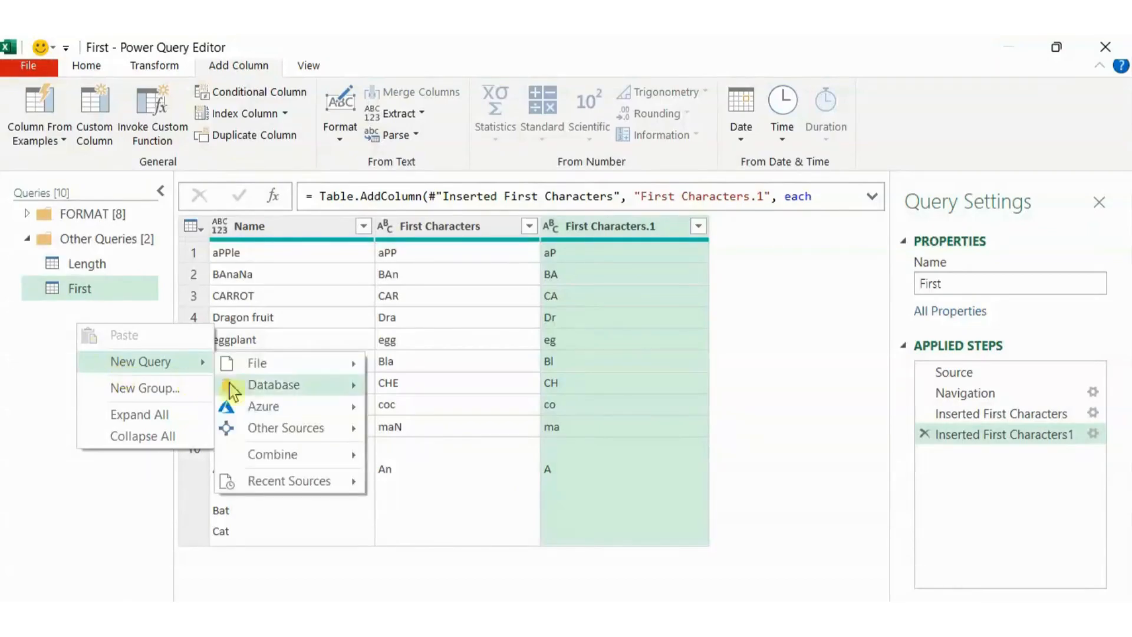
mouse_move(294, 436)
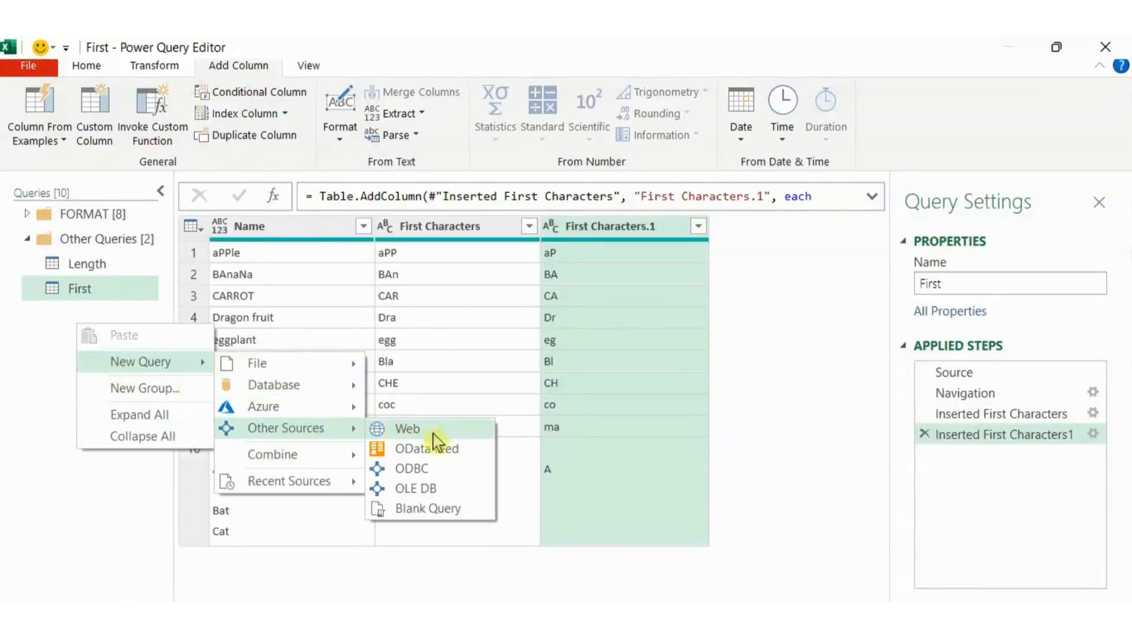
left_click(429, 510)
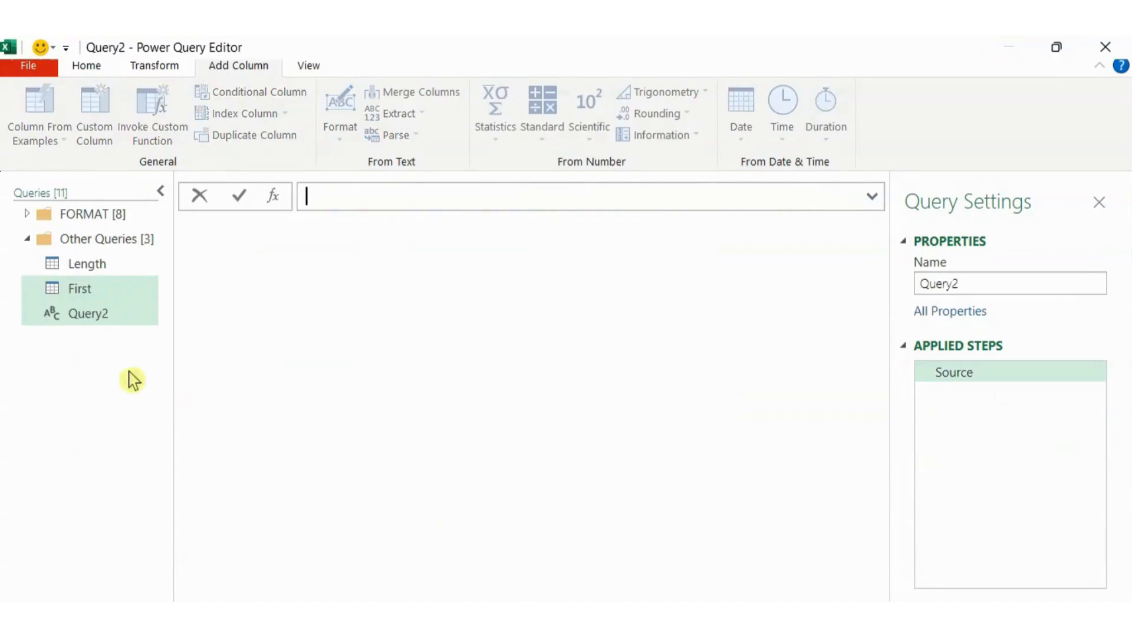
left_click(332, 201)
type("=")
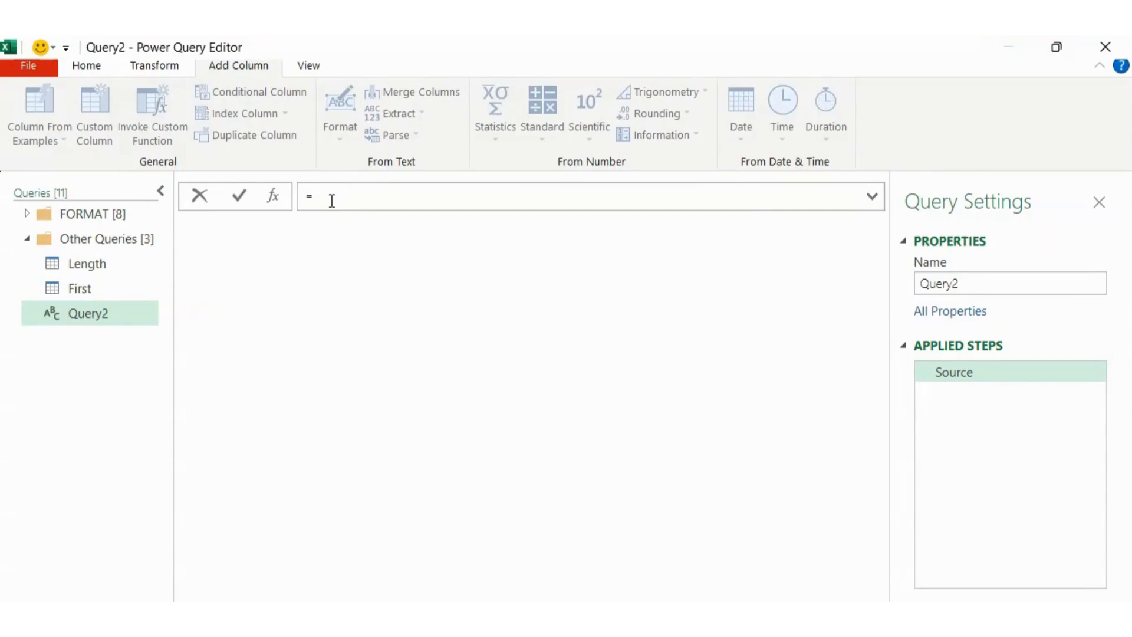
type("exc")
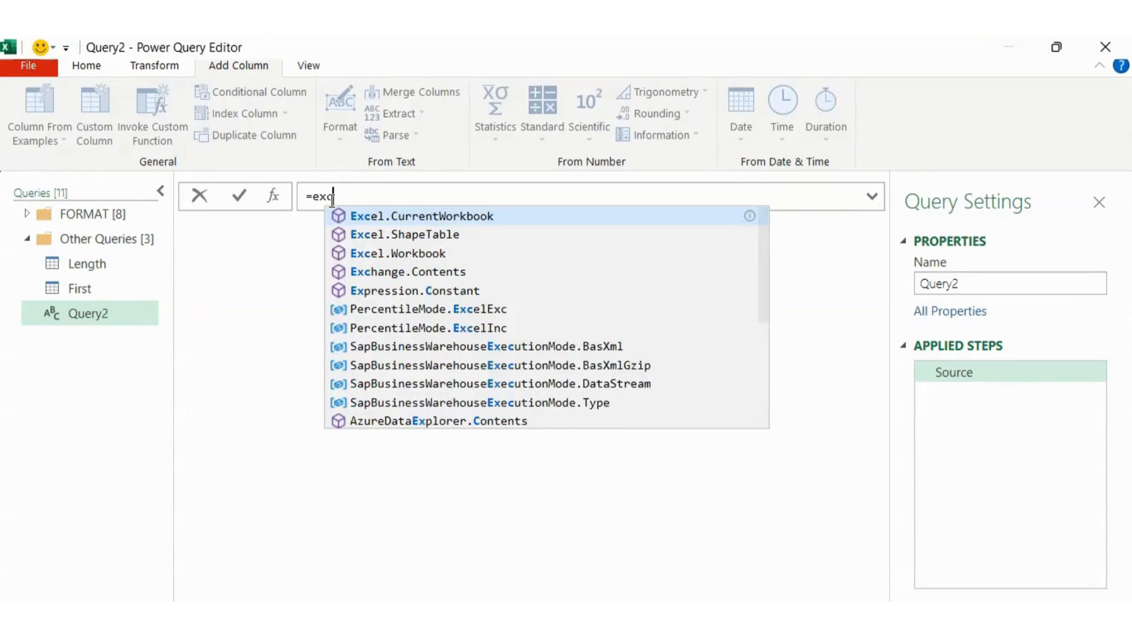
key("Tab")
type("()")
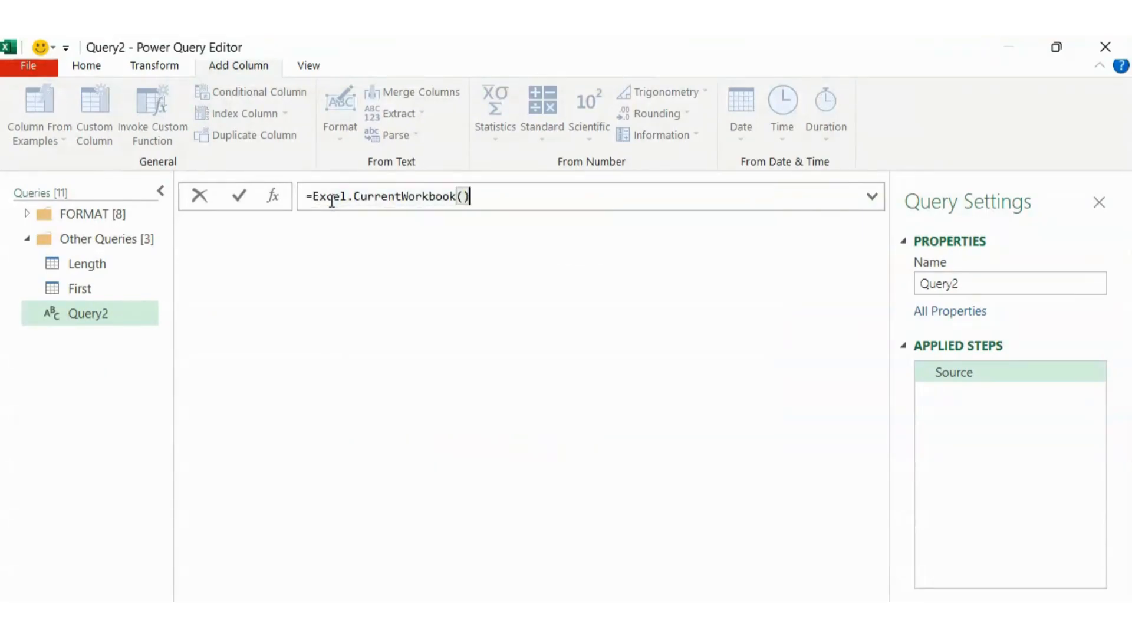
key("Return")
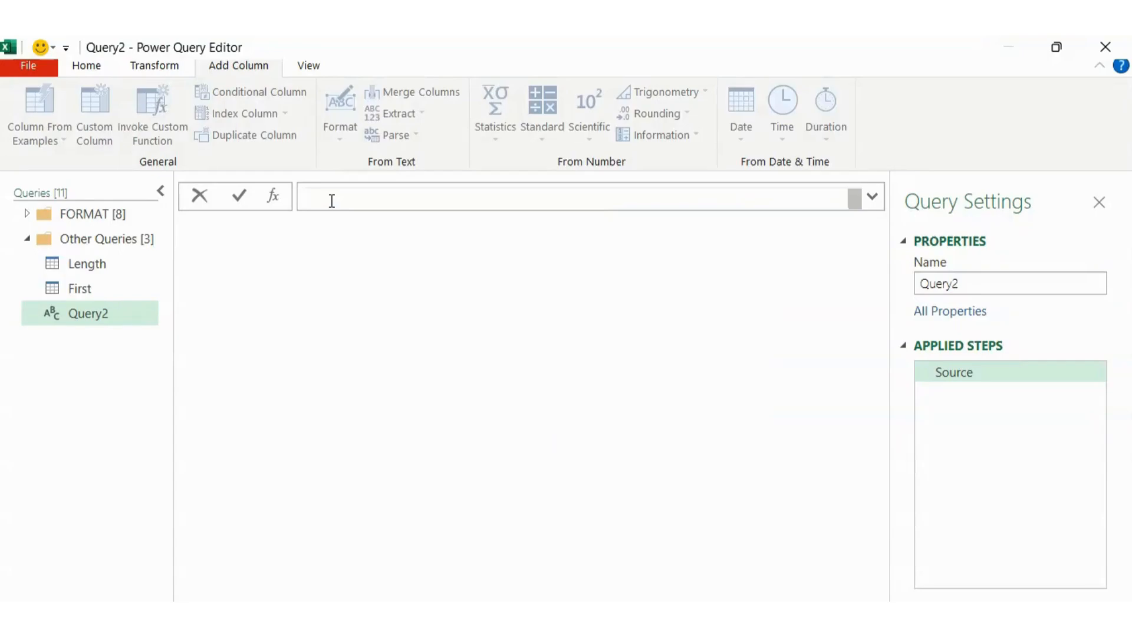
Drill into the Table1 content in the new query and rename the query as Last
left_click(272, 277)
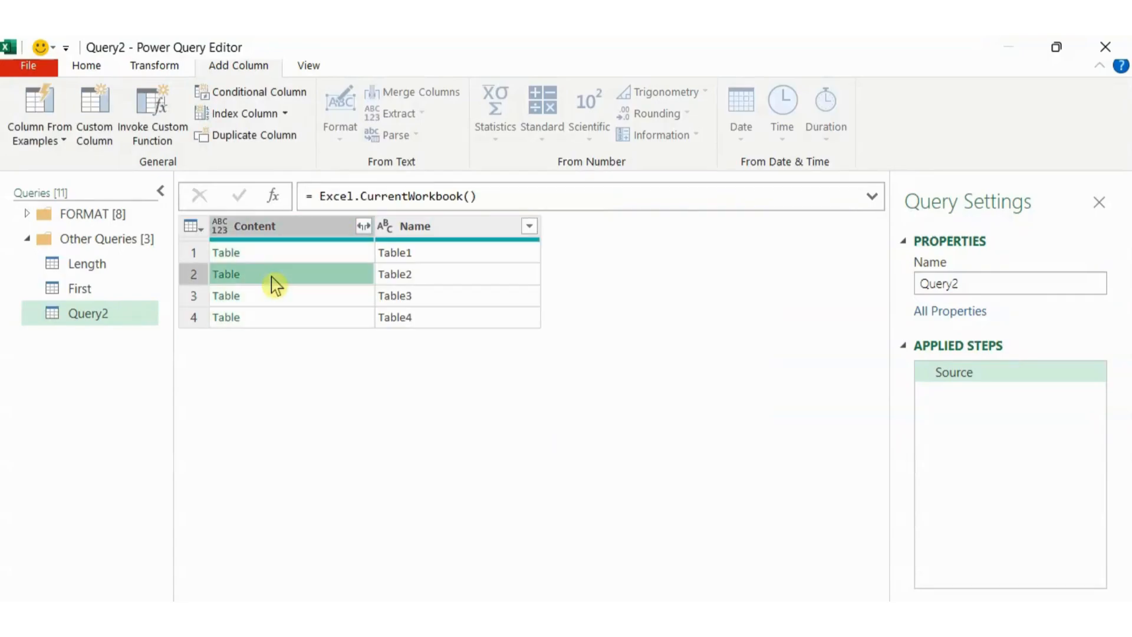
left_click(271, 253)
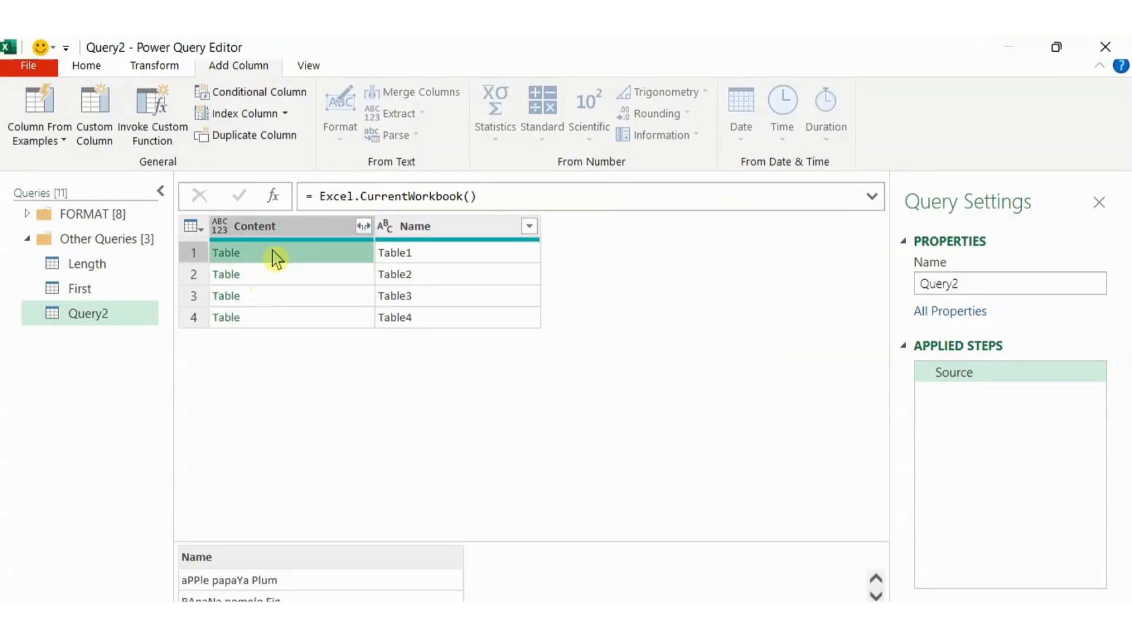
left_click(233, 259)
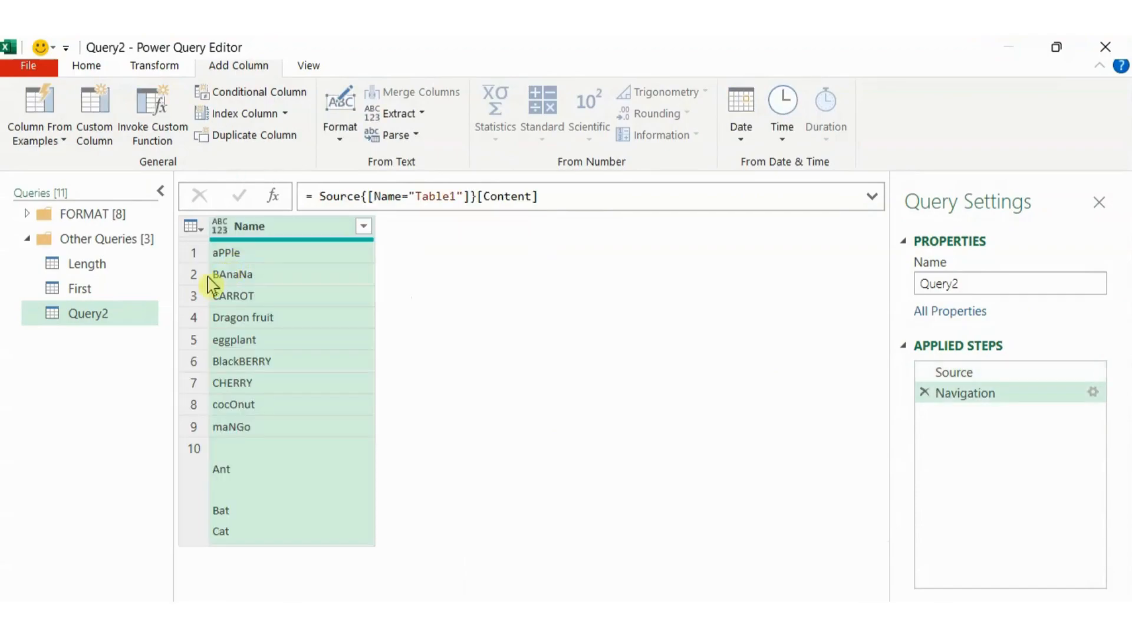
double_click(99, 312)
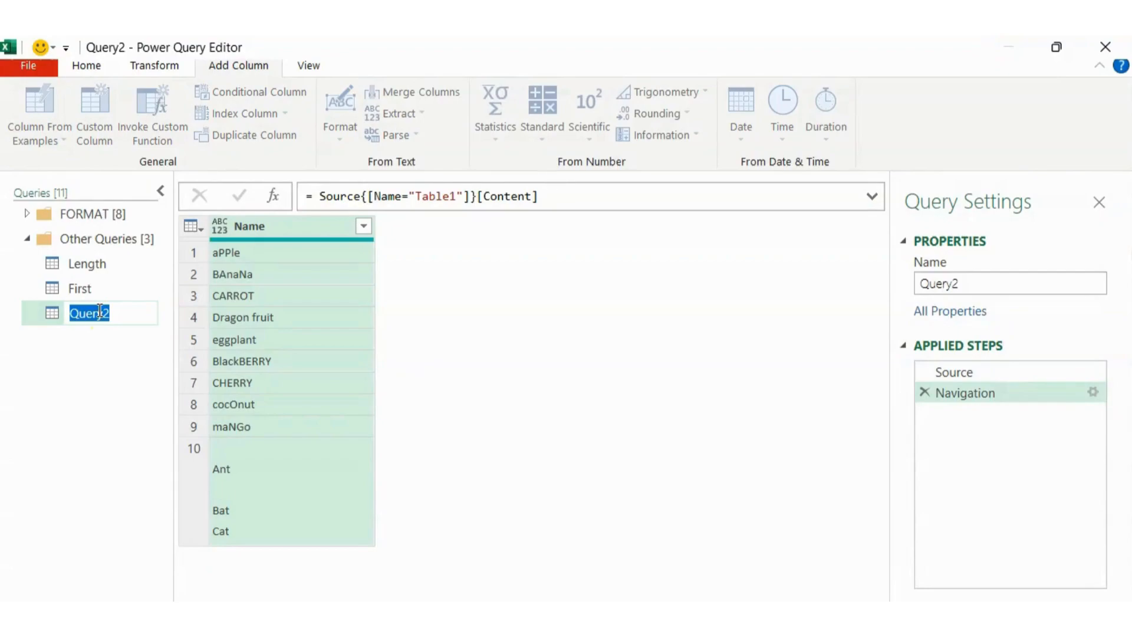
type("Last")
key("Return")
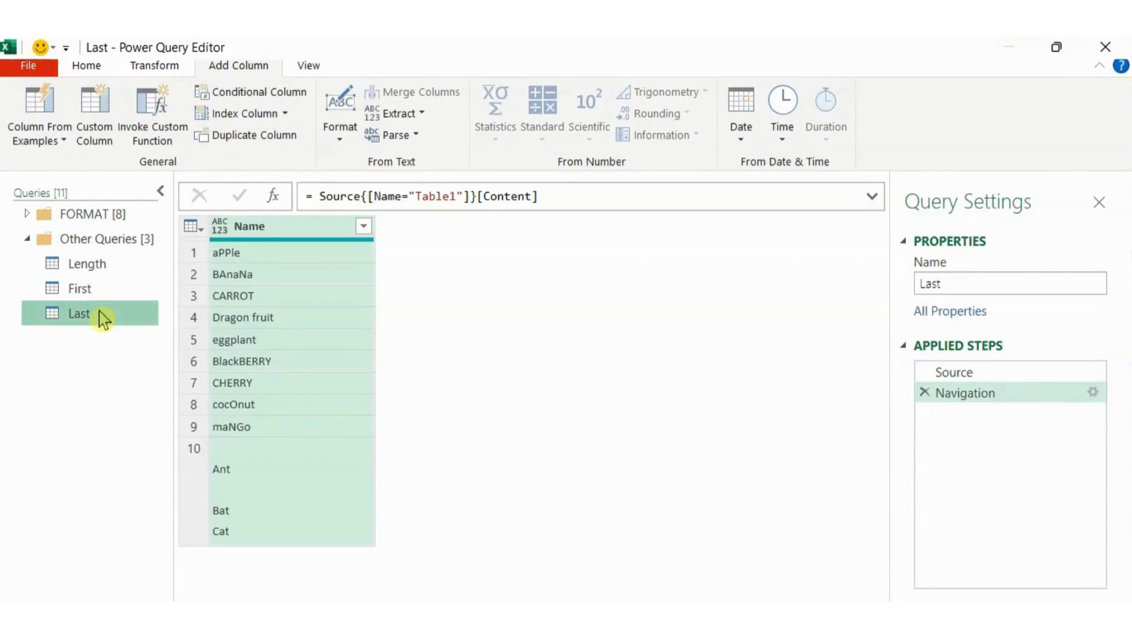
Add a column to the Last query that extracts the last 3 characters of the Name column
left_click(287, 238)
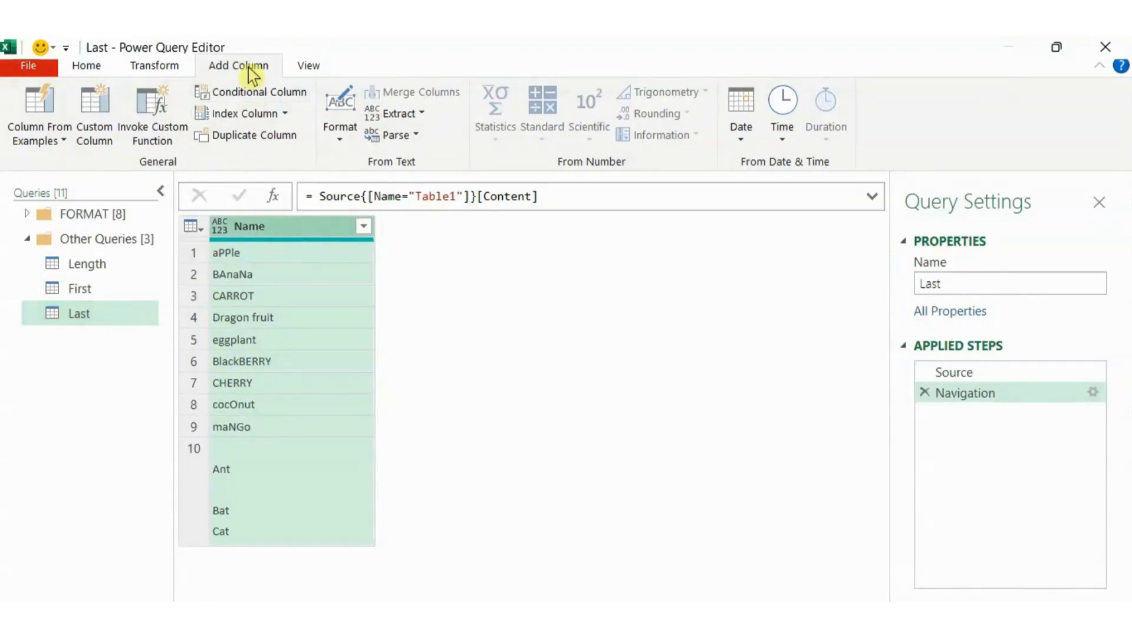
left_click(423, 115)
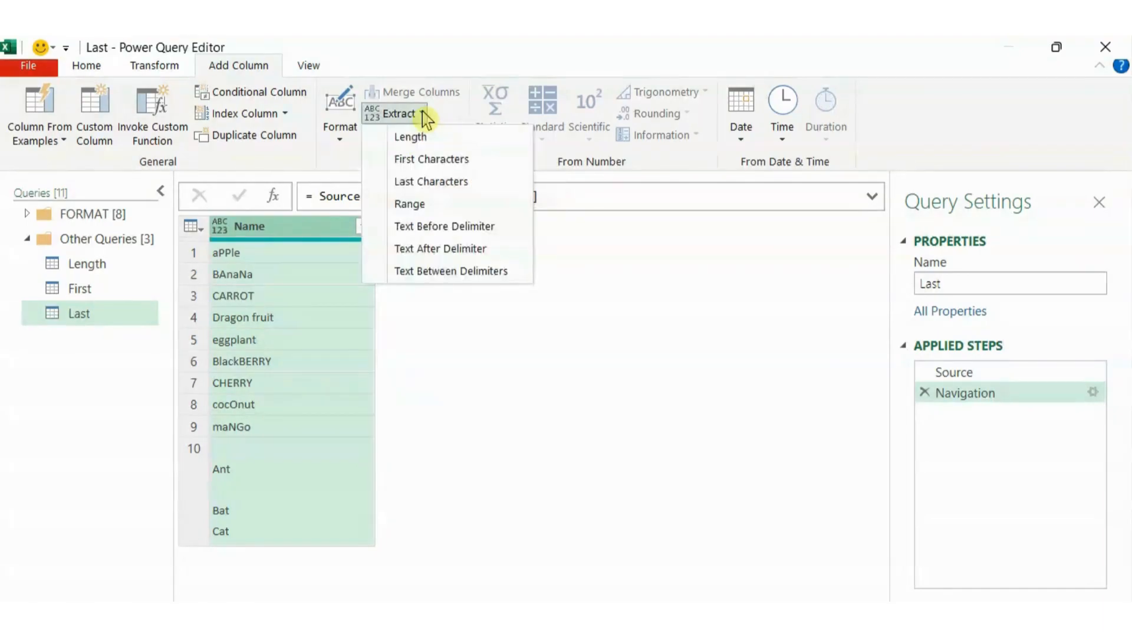
left_click(443, 188)
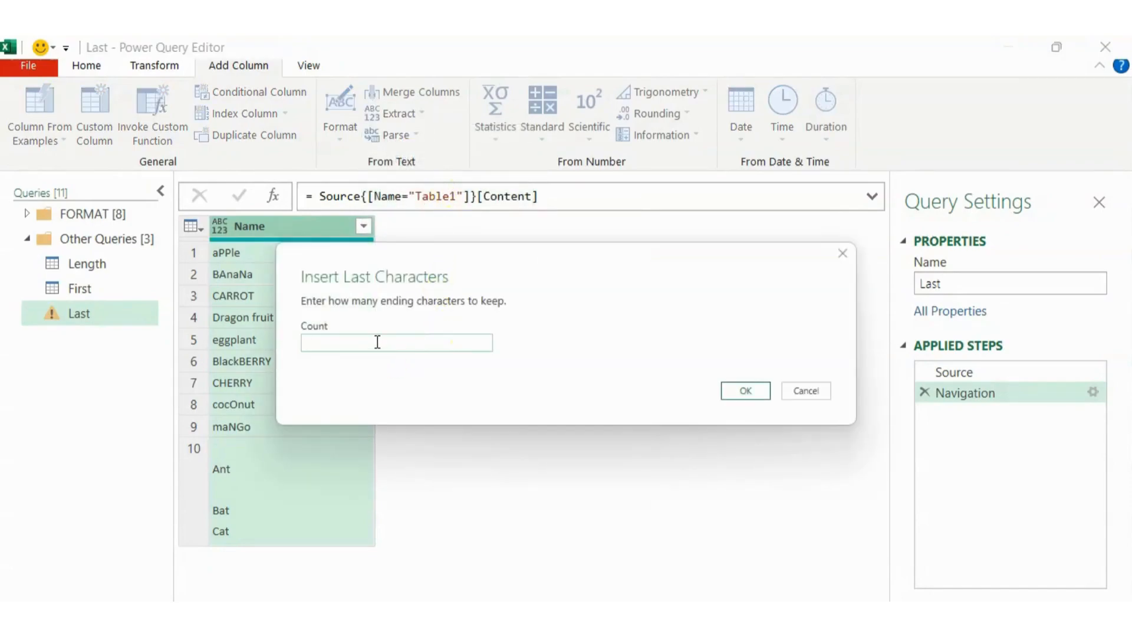
type("3")
left_click(742, 401)
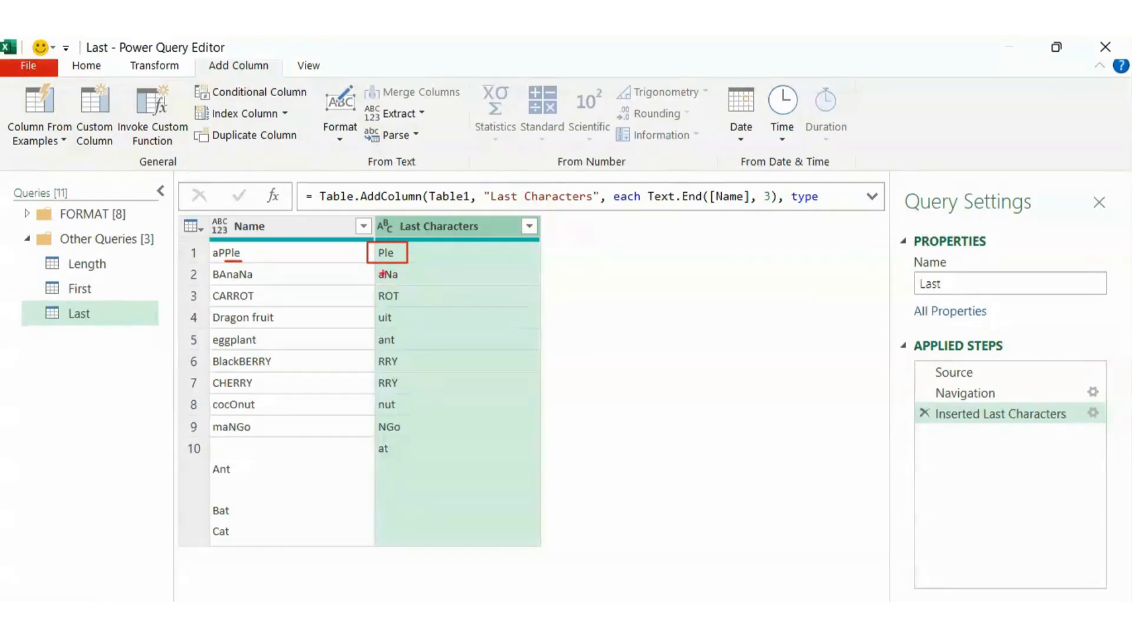
mouse_move(371, 268)
left_mouse_down()
mouse_move(391, 283)
mouse_move(396, 267)
left_mouse_up()
key("ctrl+z")
left_click_drag(367, 267, 406, 284)
left_click_drag(242, 283, 255, 283)
key("Escape")
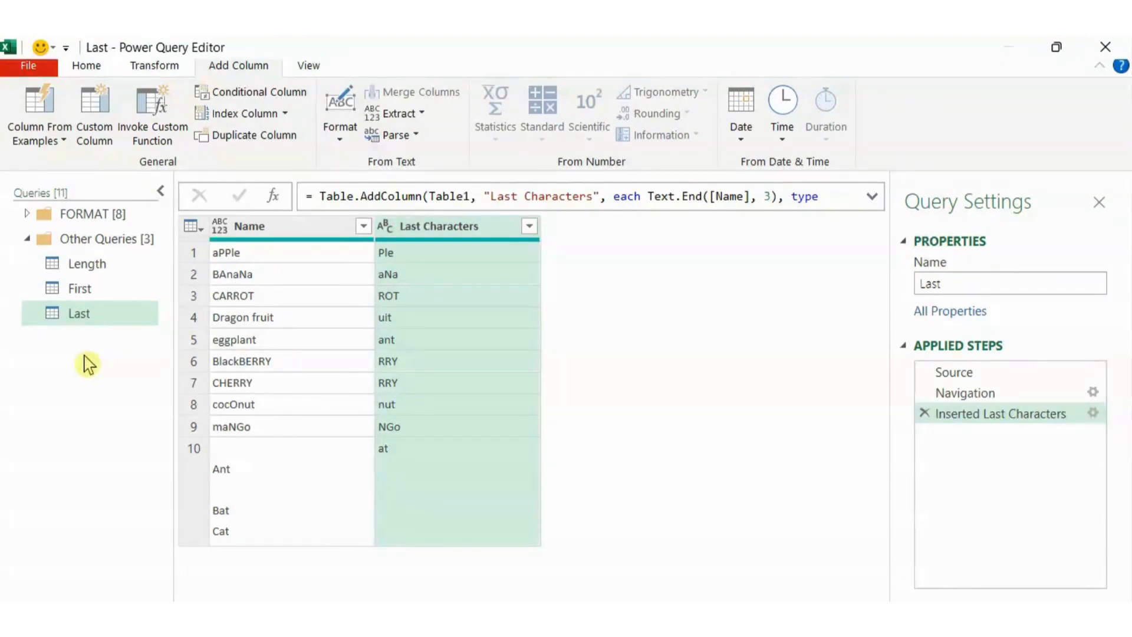
Duplicate the Last query and remove the Inserted Last Characters step from the copy
right_click(75, 314)
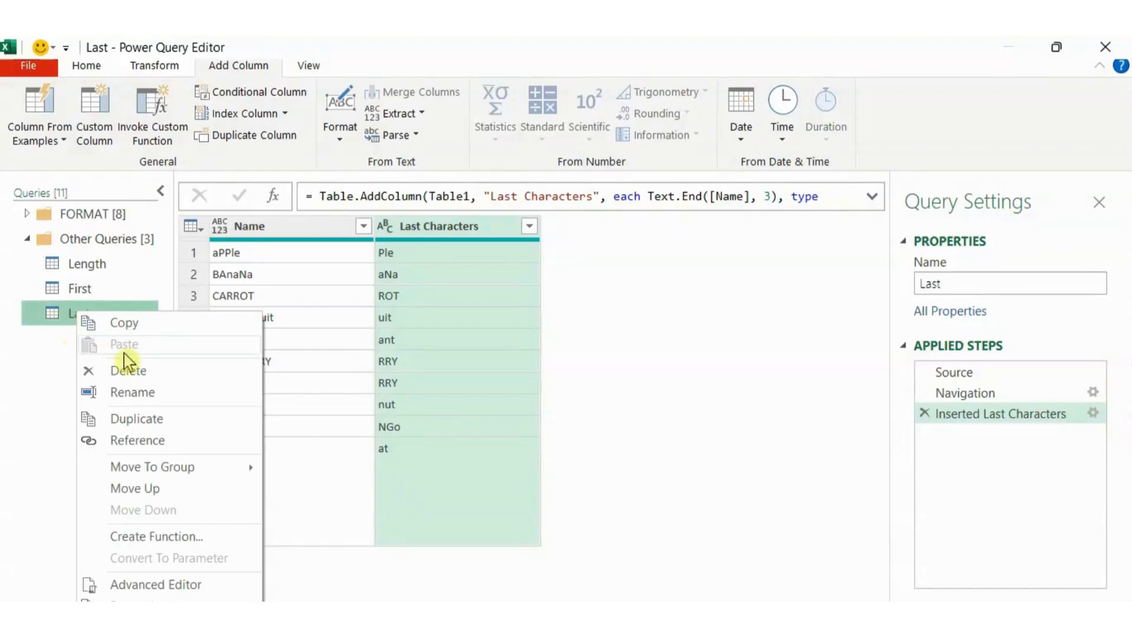
left_click(136, 420)
left_click(925, 413)
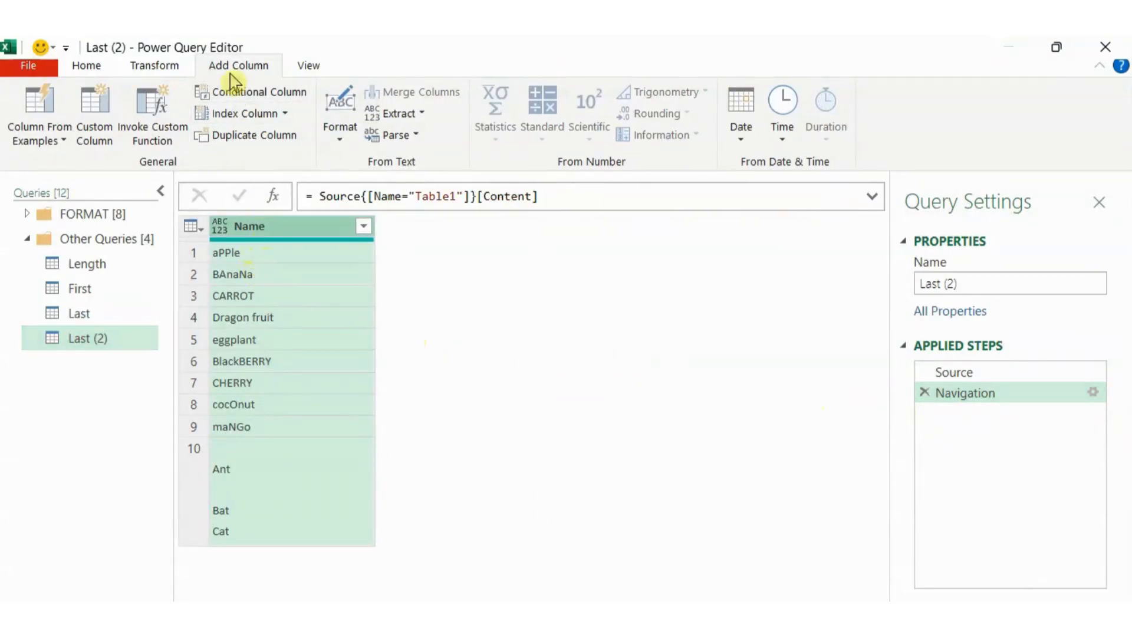
Add a column to the duplicated query that extracts a text range from Name, with starting index 0 and 5 characters
left_click(422, 115)
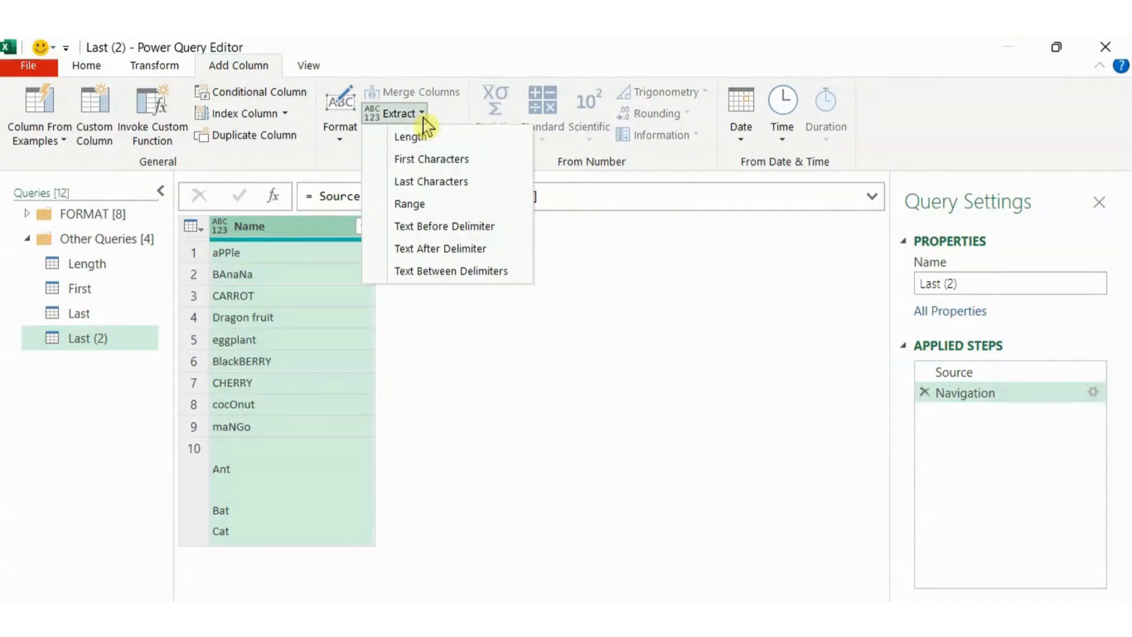
left_click(420, 207)
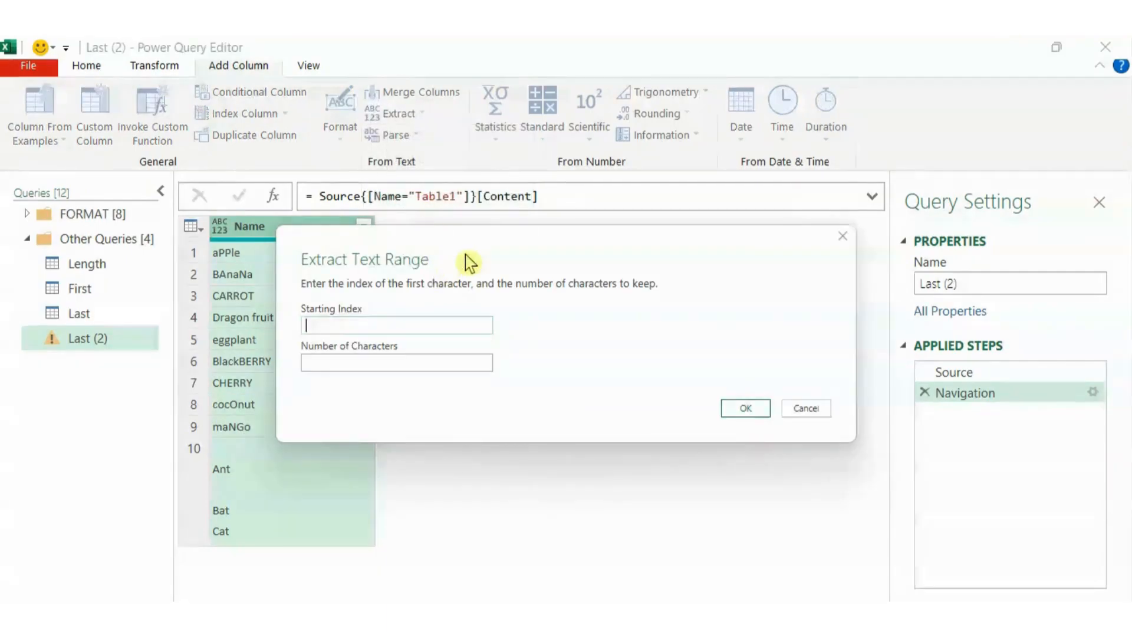
left_click_drag(489, 251, 525, 255)
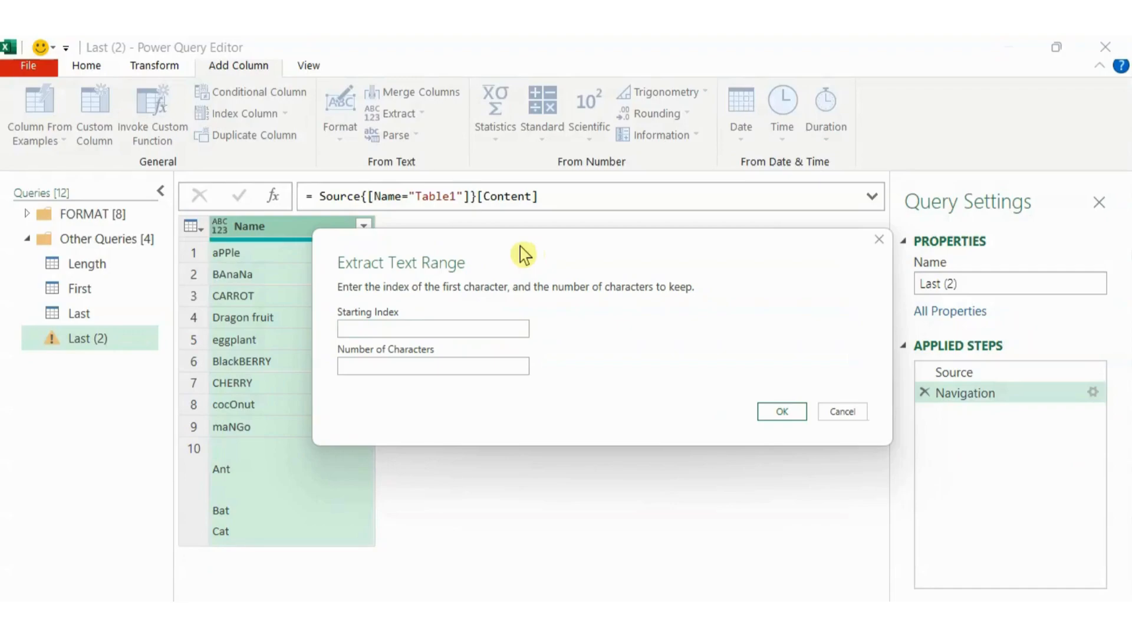
left_click(401, 329)
type("0")
left_click(392, 368)
left_click(774, 417)
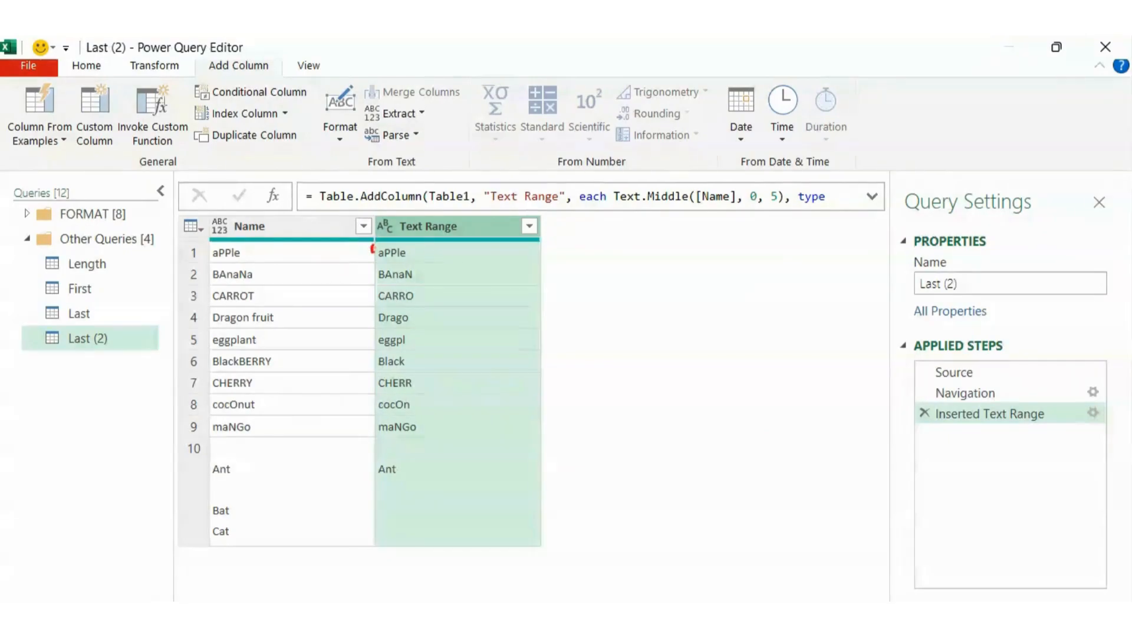
mouse_move(379, 259)
left_mouse_down()
mouse_move(413, 258)
mouse_move(407, 268)
left_mouse_up()
left_click_drag(247, 239, 241, 264)
mouse_move(216, 283)
left_mouse_down()
mouse_move(265, 286)
mouse_move(236, 290)
left_mouse_up()
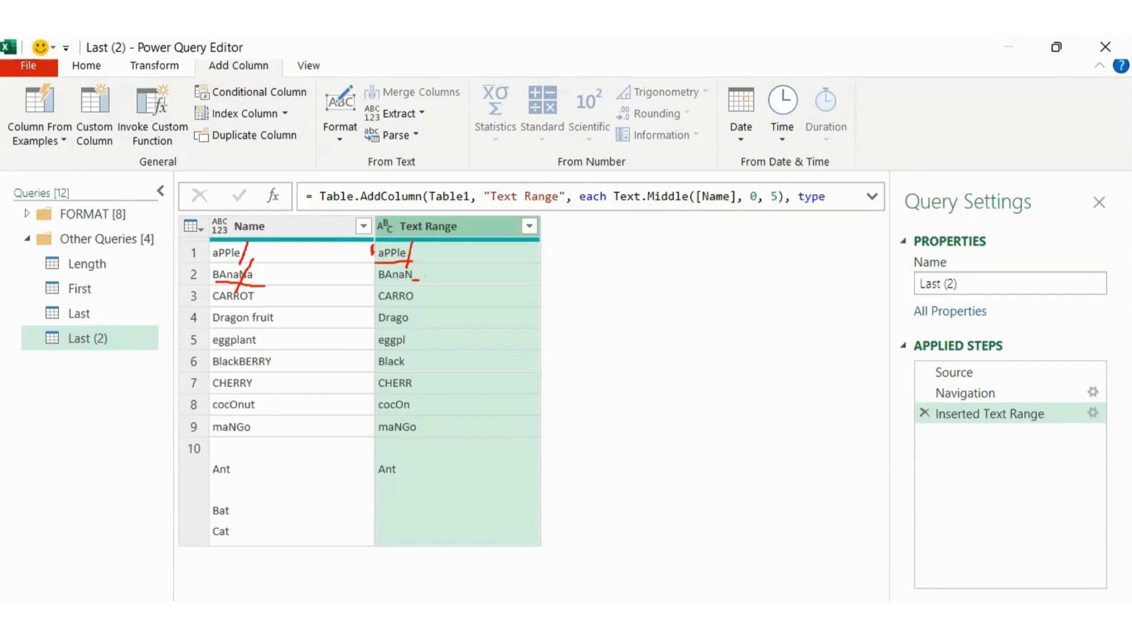
key("Escape")
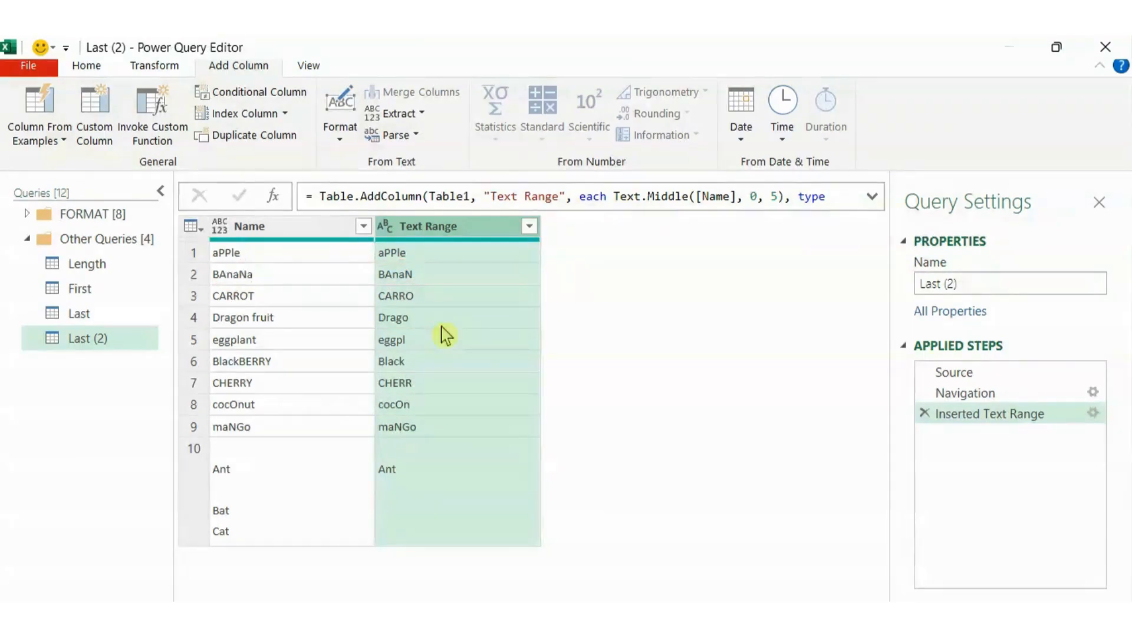
Change the starting index in the Text Range column's Text.Middle formula to 1
left_click(756, 197)
key("BackSpace")
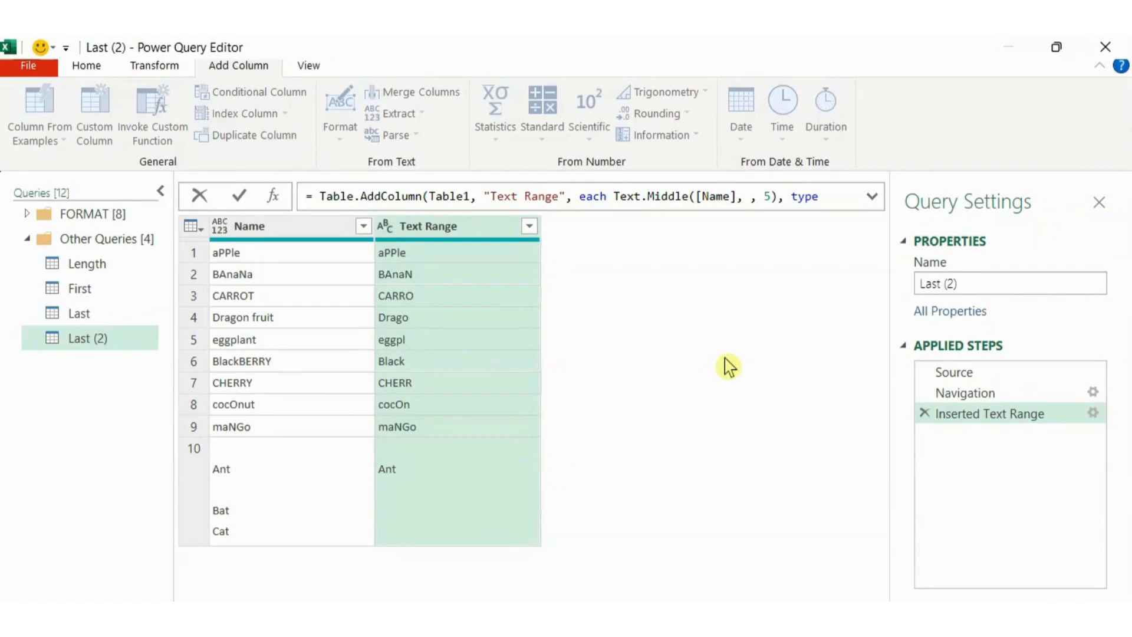
type("1")
key("End")
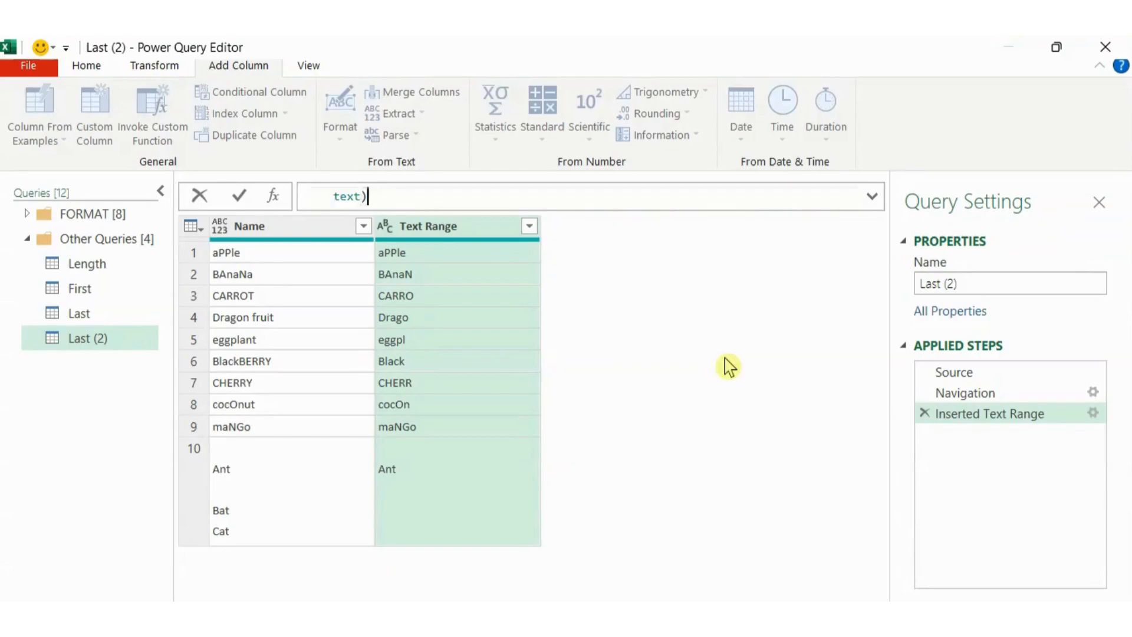
key("Return")
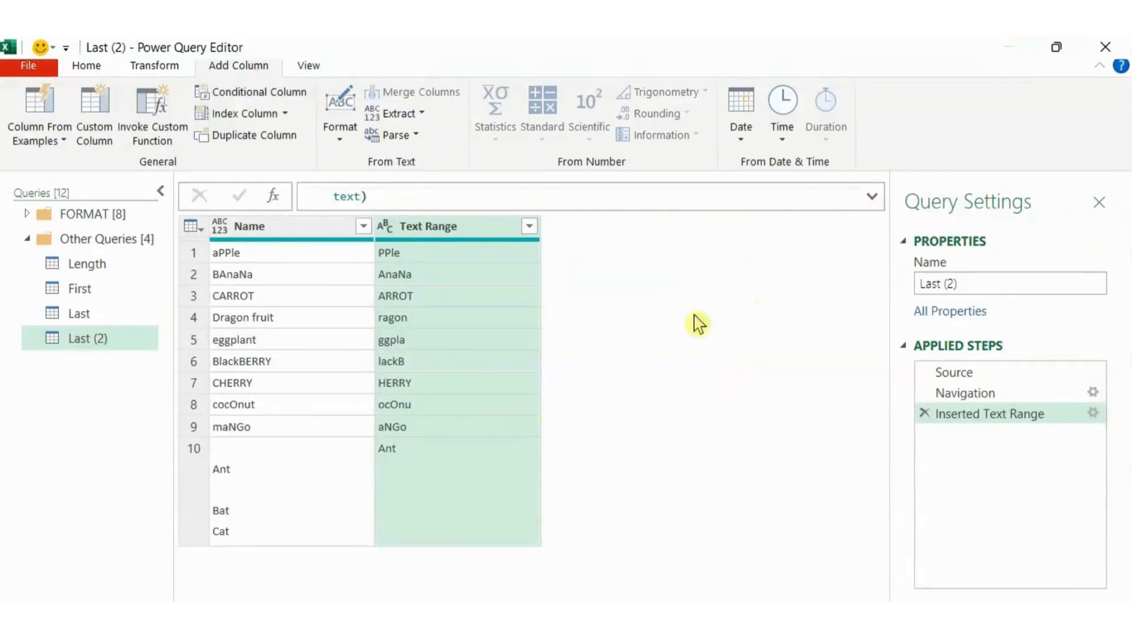
left_click(314, 259)
left_click(434, 264)
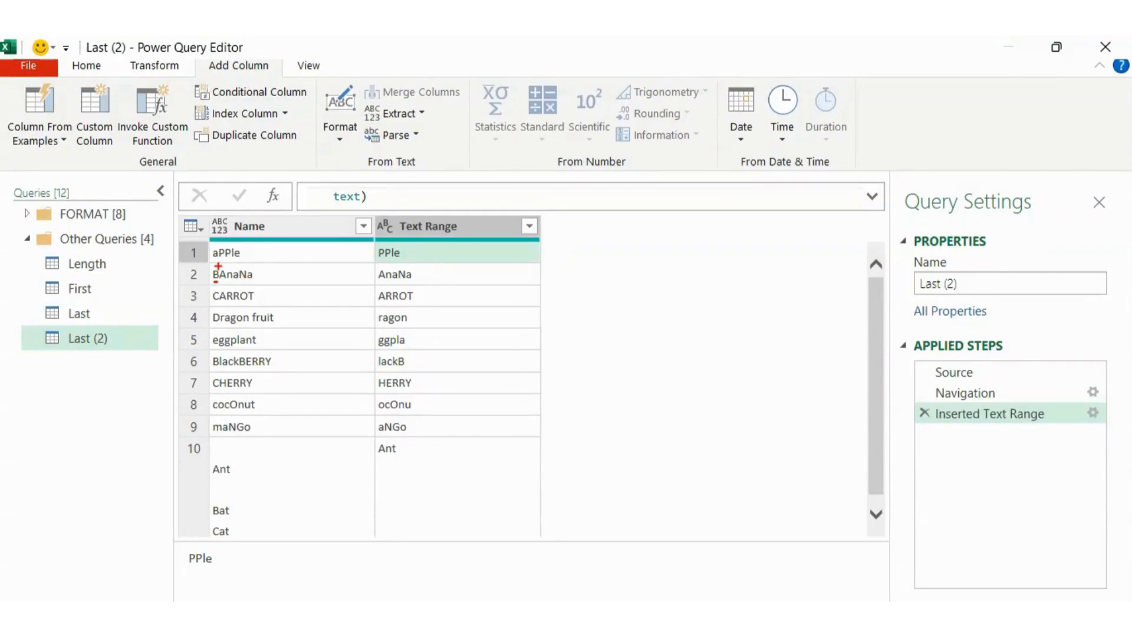
mouse_move(217, 266)
left_mouse_down()
mouse_move(238, 283)
mouse_move(265, 283)
left_mouse_up()
mouse_move(376, 266)
left_mouse_down()
mouse_move(382, 282)
mouse_move(420, 285)
left_mouse_up()
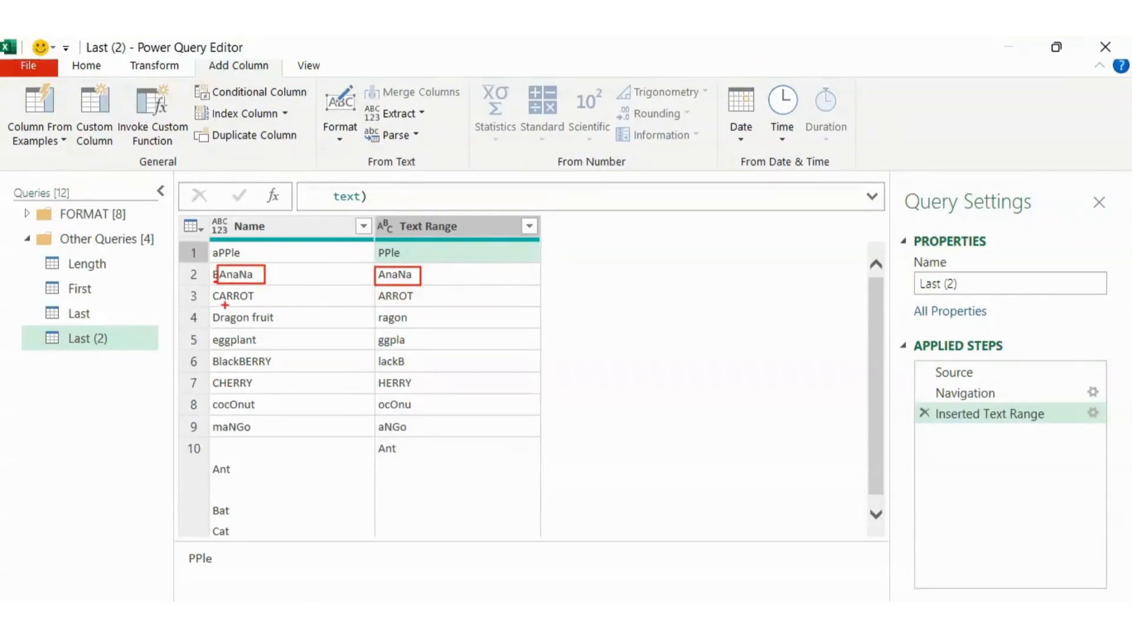
mouse_move(370, 287)
left_mouse_down()
mouse_move(382, 309)
mouse_move(425, 309)
left_mouse_up()
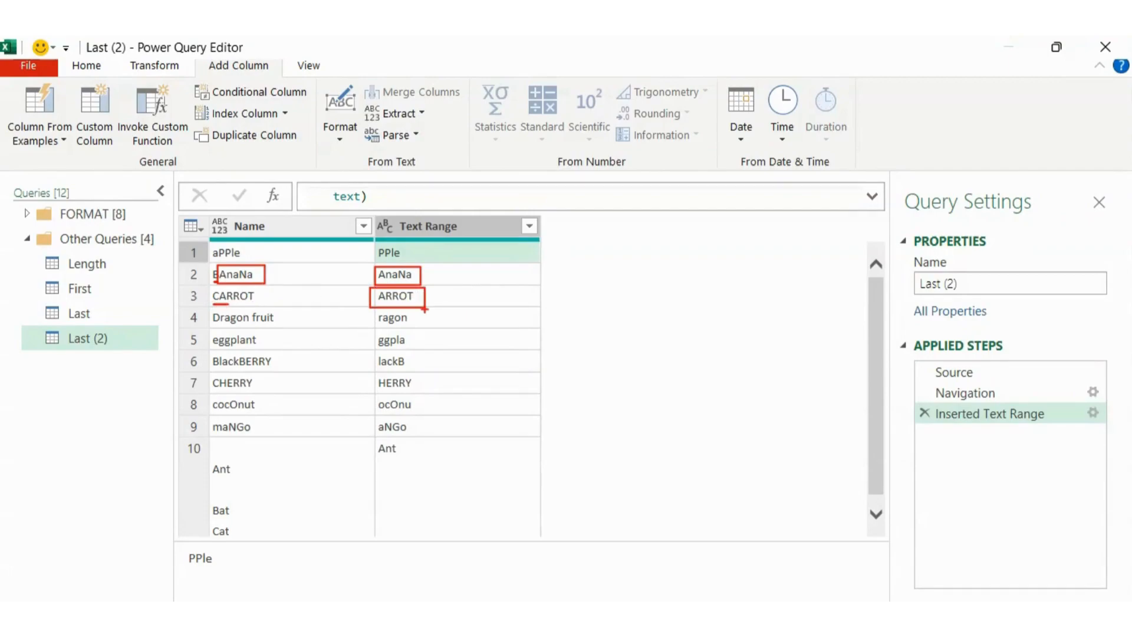
key("Escape")
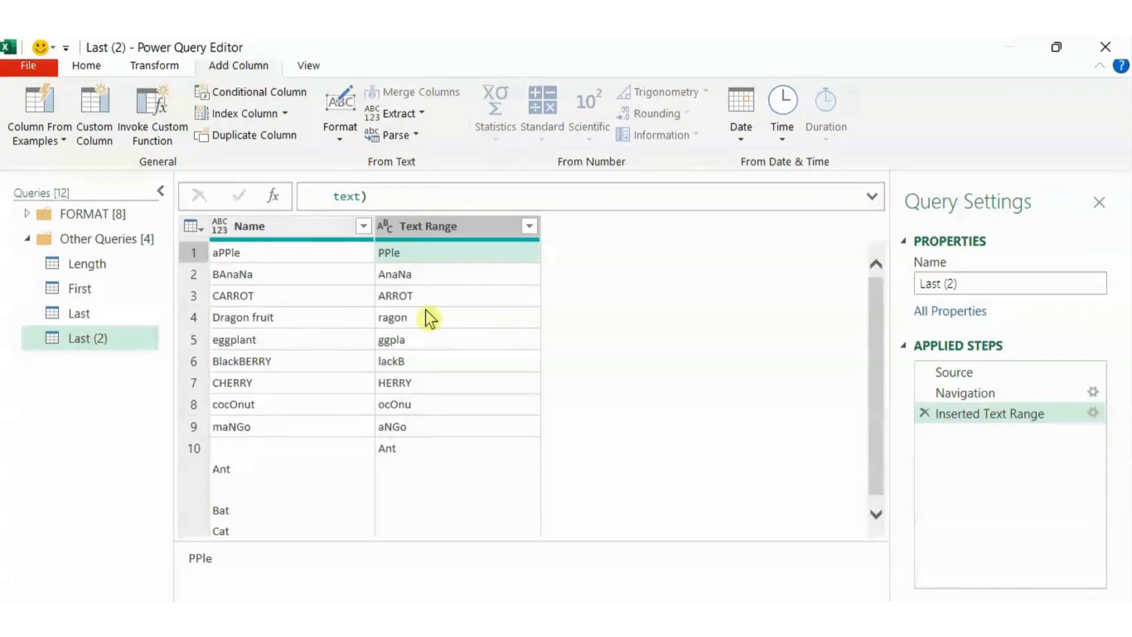
Rename the Last (2) query as Range
double_click(94, 339)
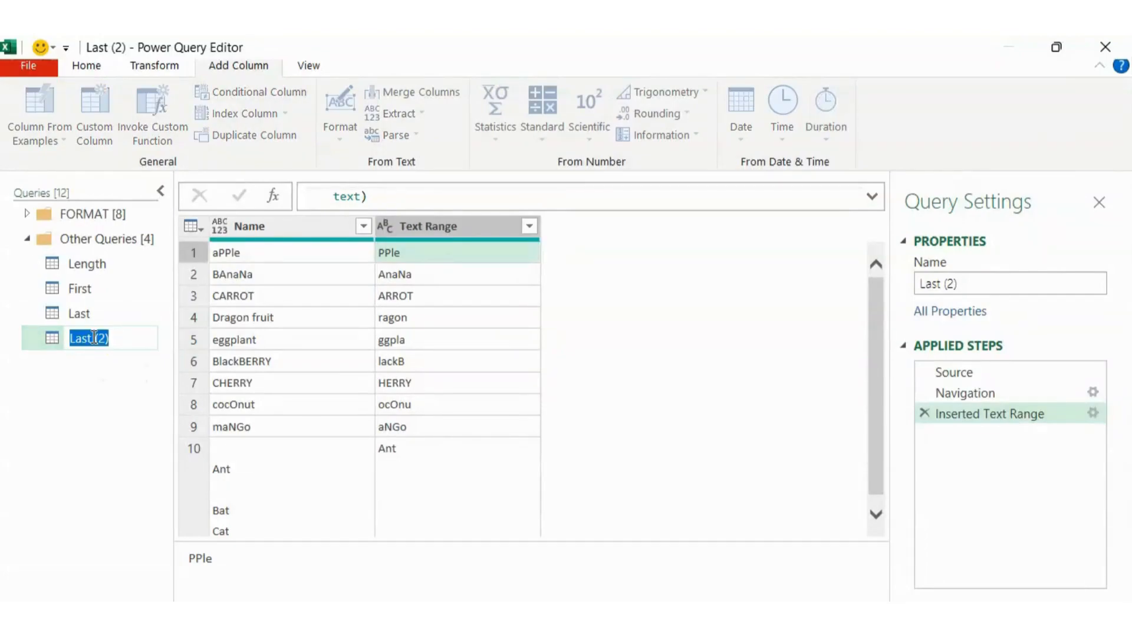
type("Range")
key("Return")
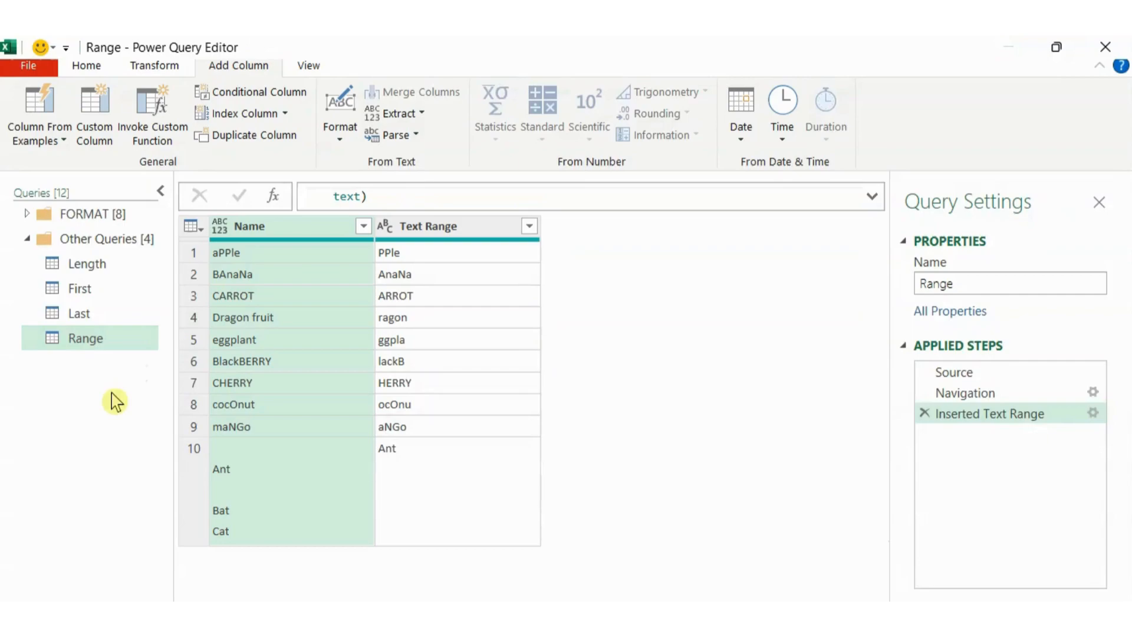
Create a new blank query that lists the workbook's tables with the formula =Excel.CurrentWorkbook()
right_click(69, 372)
mouse_move(103, 409)
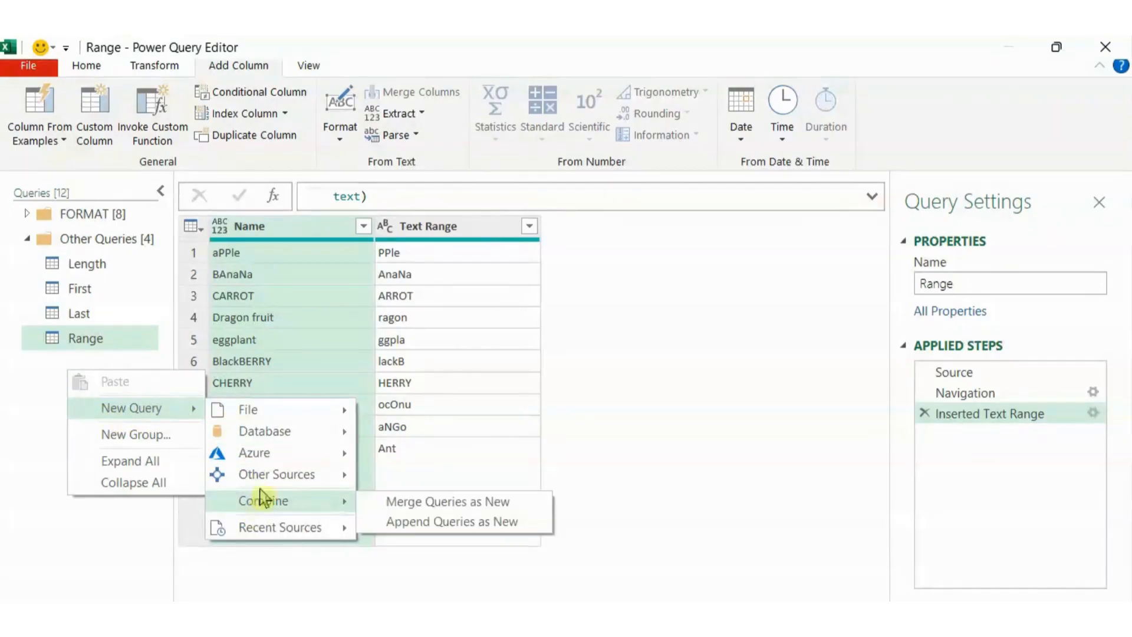
mouse_move(266, 476)
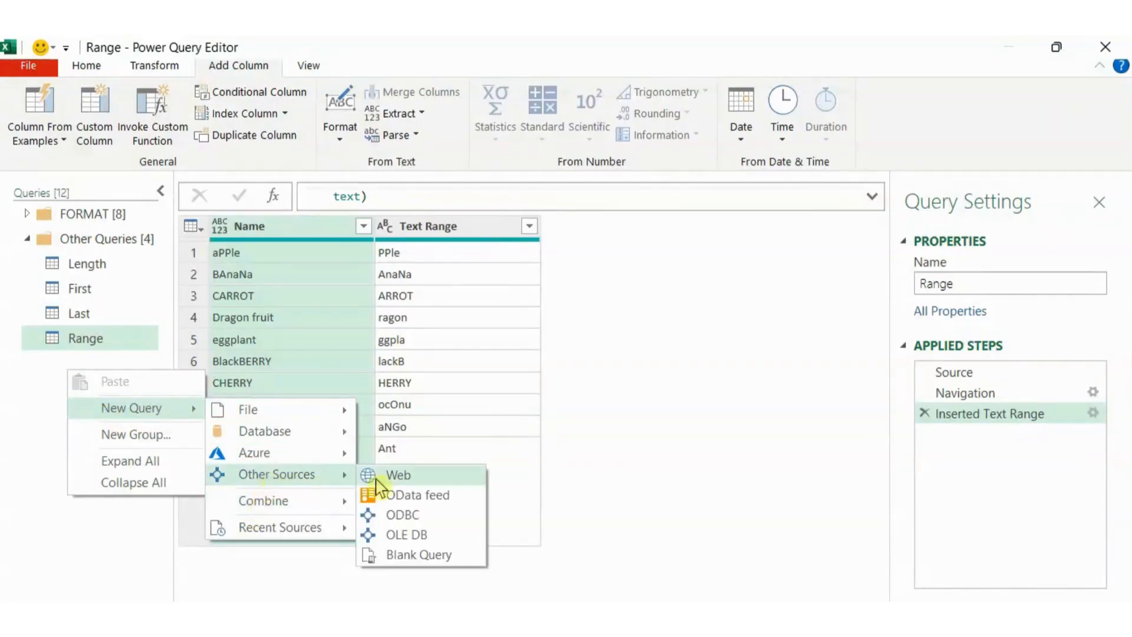
left_click(404, 561)
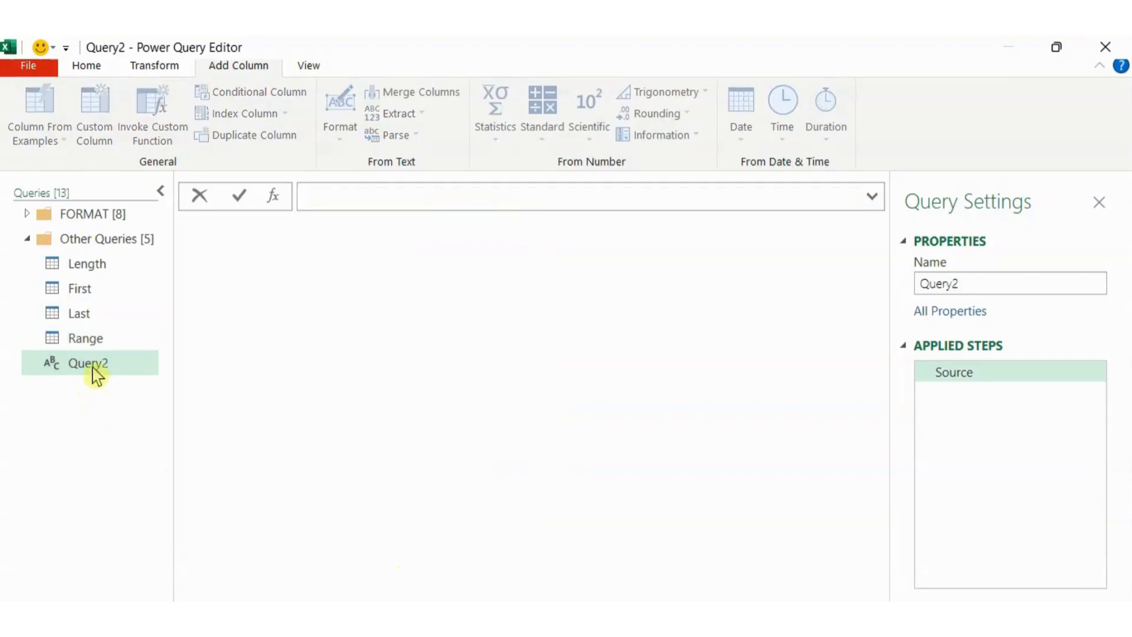
type("=ex")
key("Tab")
type("()")
key("Return")
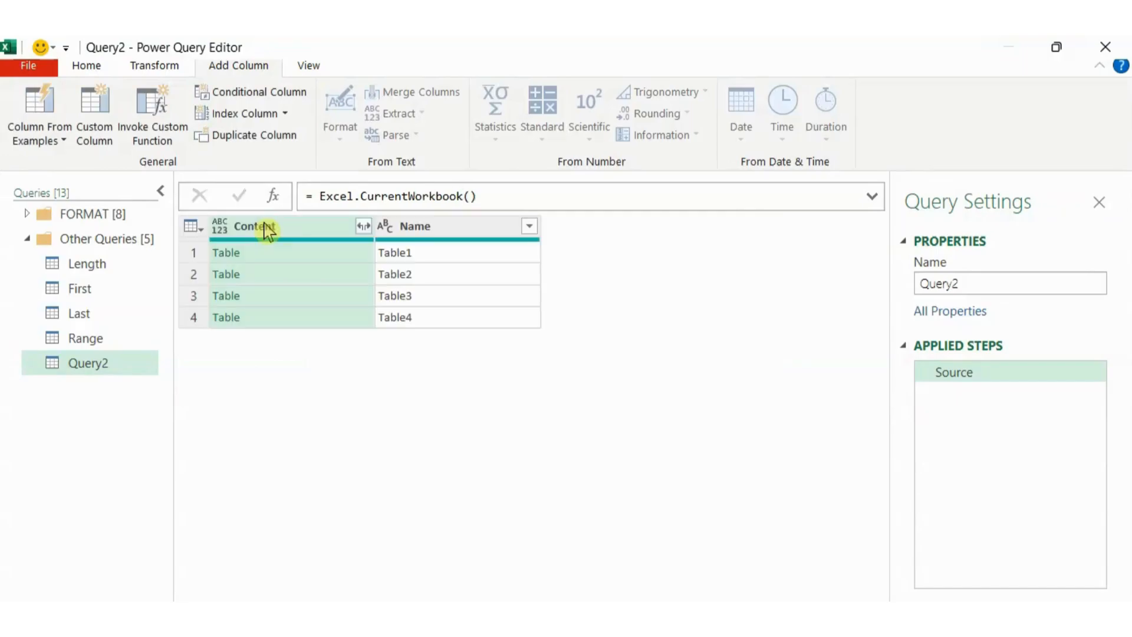
Drill into the content of Table3 and rename the new query as Text Before
left_click(293, 296)
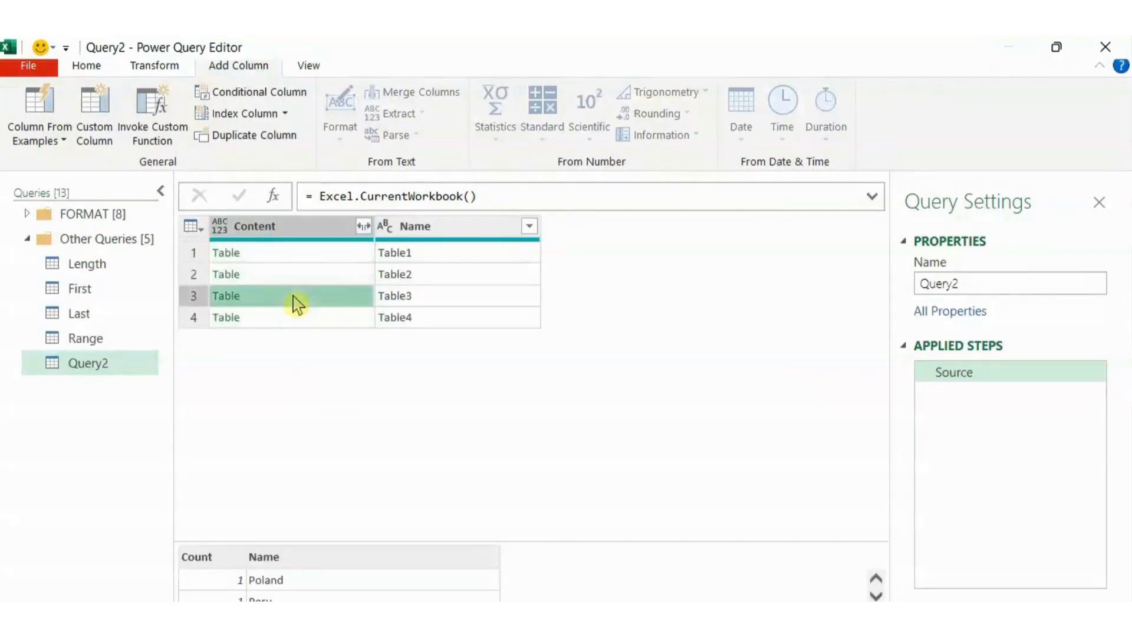
left_click(232, 300)
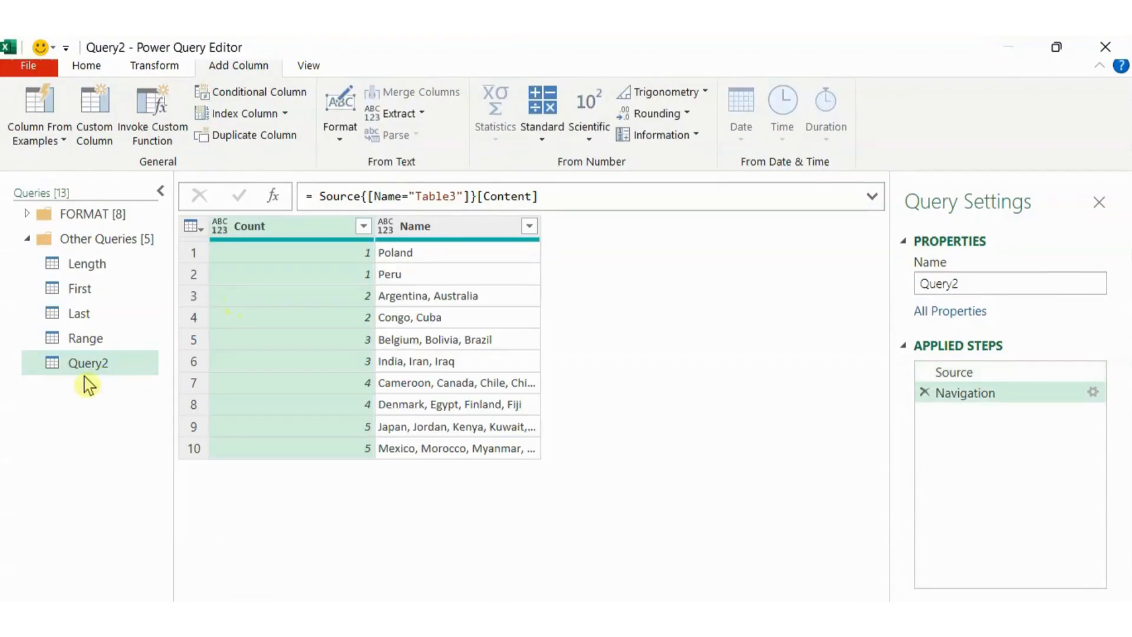
left_click(92, 367)
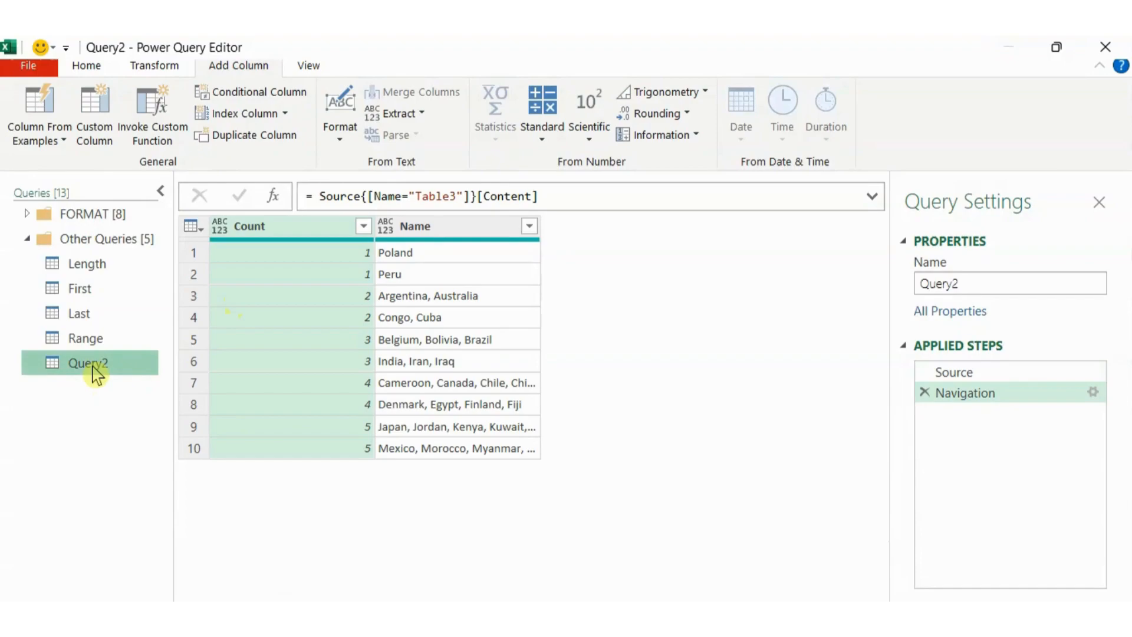
double_click(92, 365)
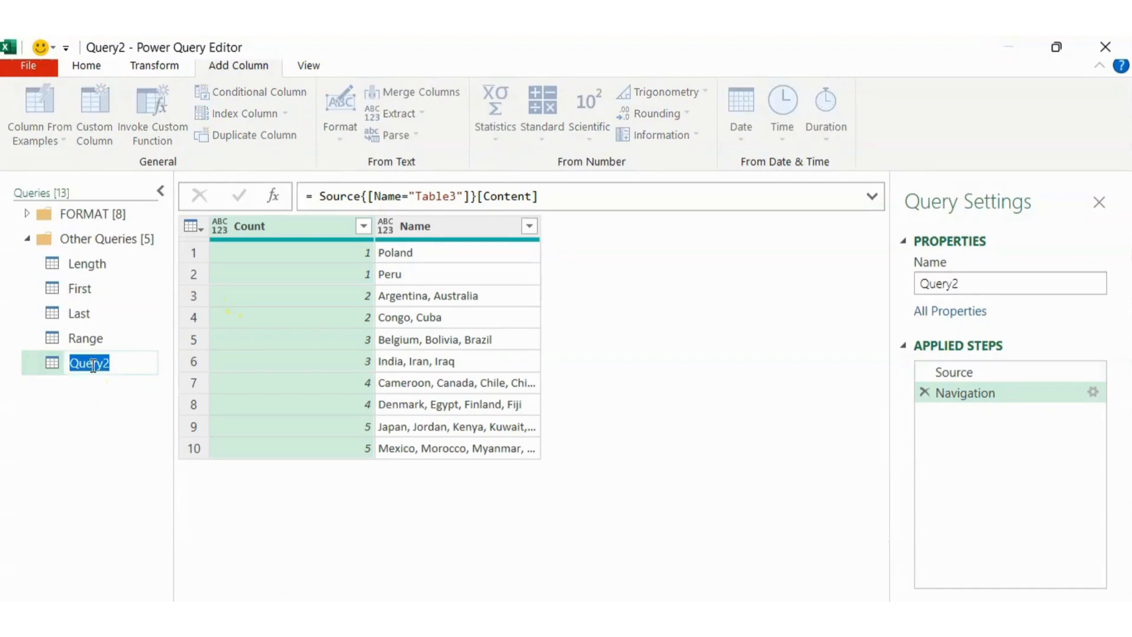
type("Text Before")
key("Return")
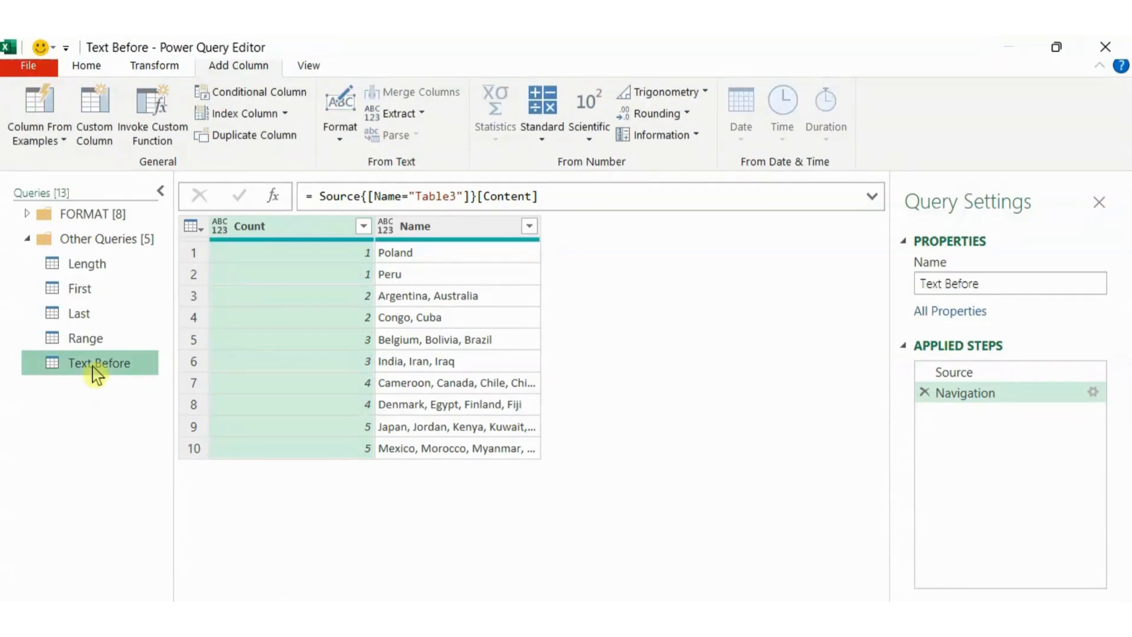
Add a column to the Text Before query that extracts the text before the comma delimiter from the Name column
left_click(430, 230)
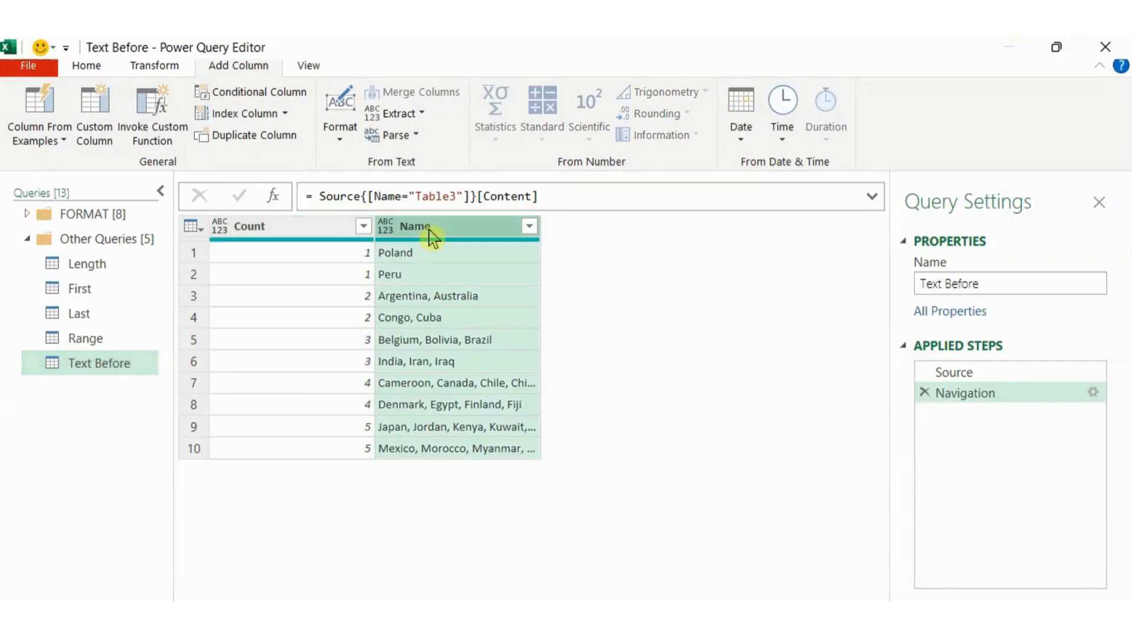
left_click_drag(376, 230, 323, 232)
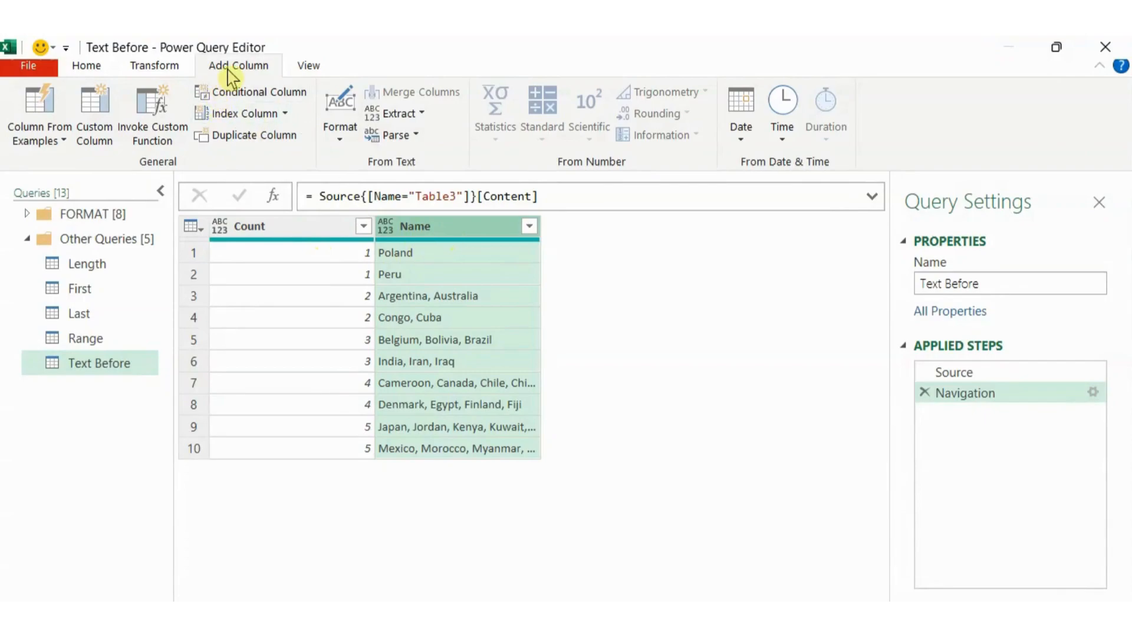
left_click(419, 118)
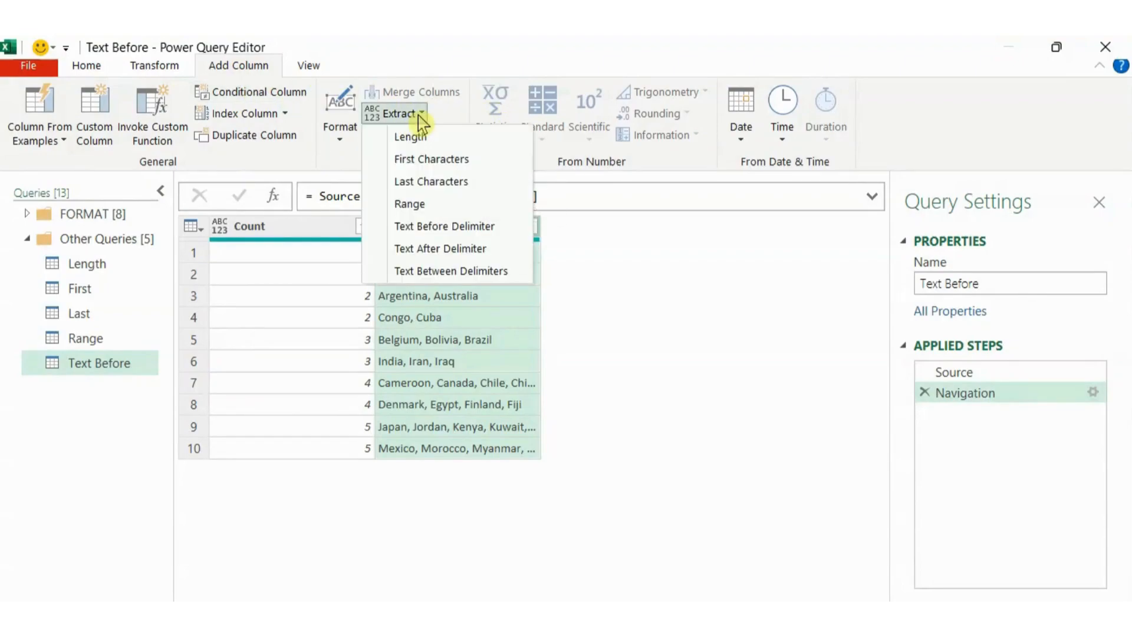
left_click(436, 234)
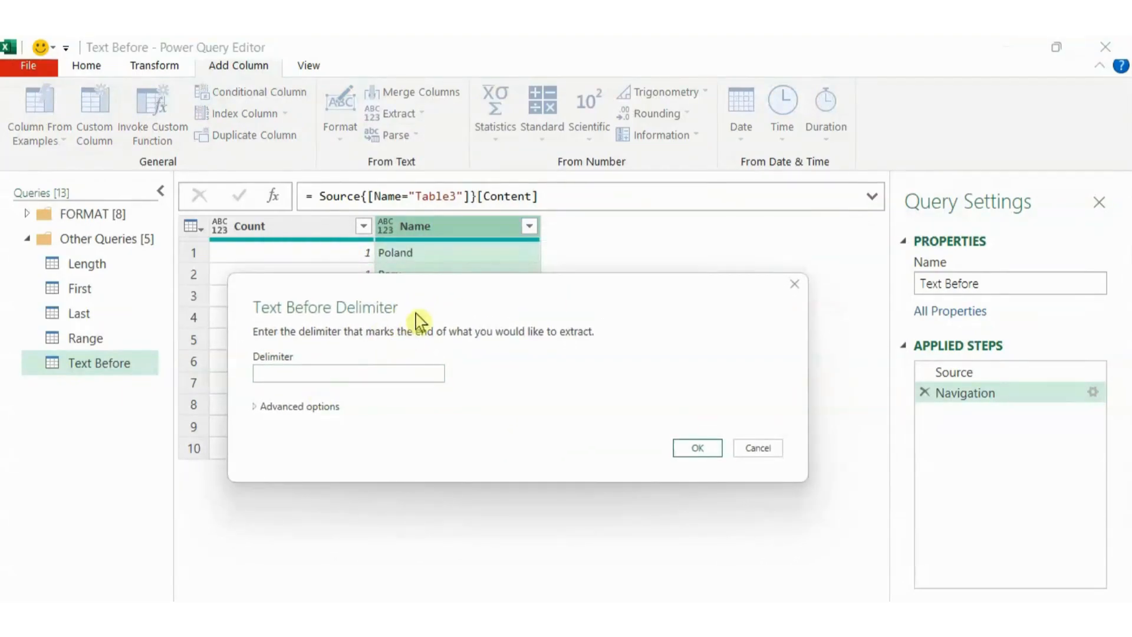
left_click_drag(427, 348, 439, 310)
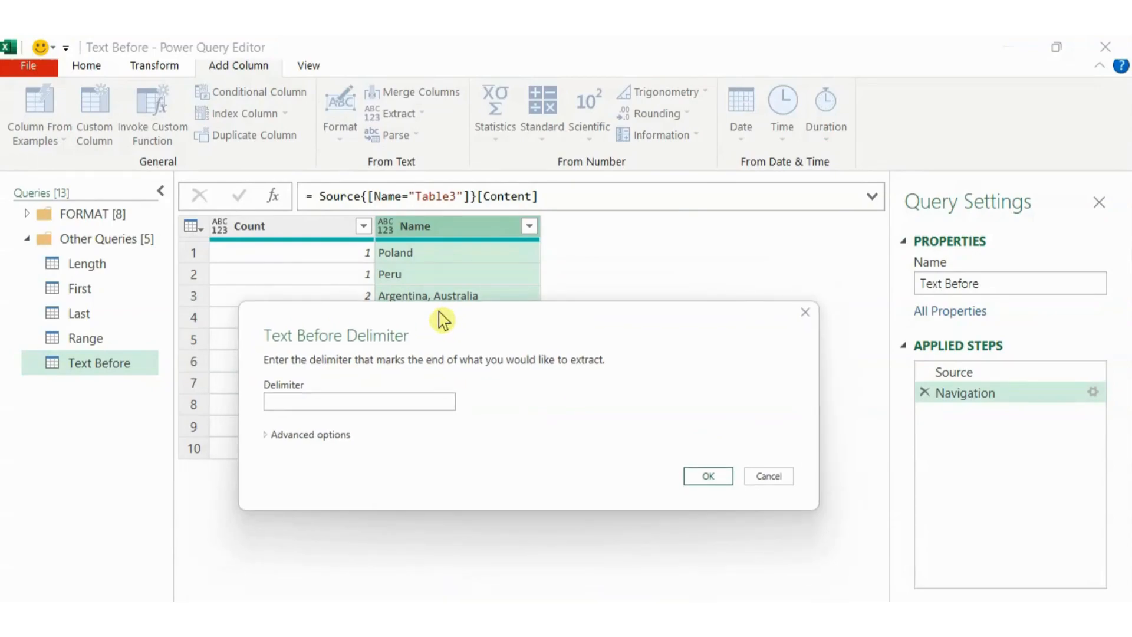
left_click_drag(443, 320, 390, 299)
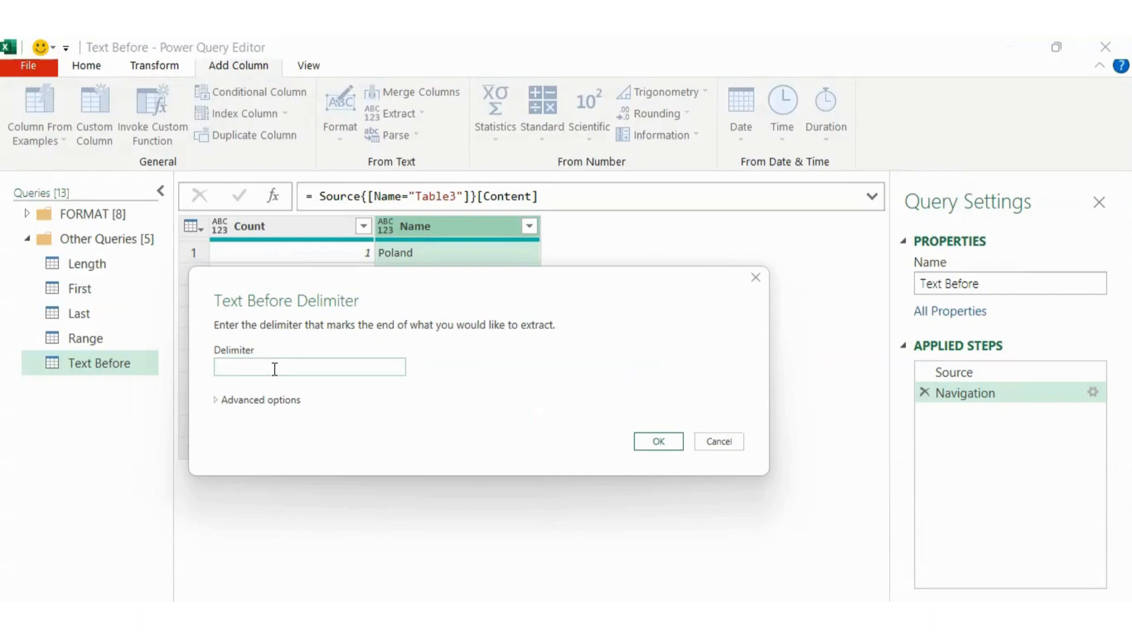
type("h")
key("BackSpace")
type(",")
left_click(654, 443)
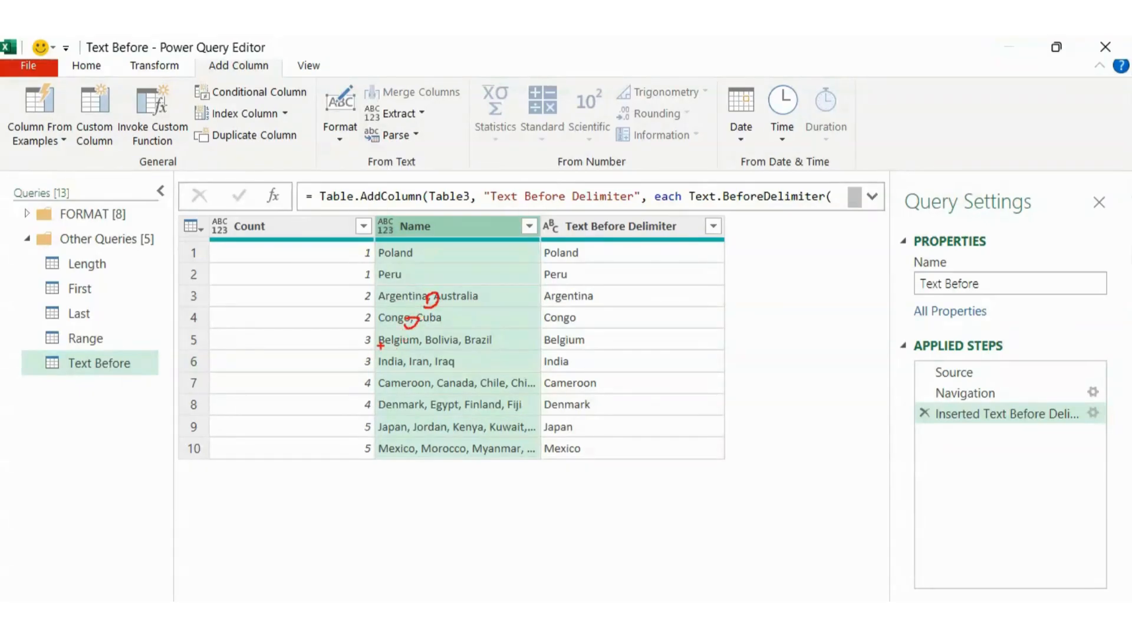
left_click_drag(378, 391, 414, 392)
left_click_drag(380, 417, 410, 416)
left_click_drag(382, 436, 401, 438)
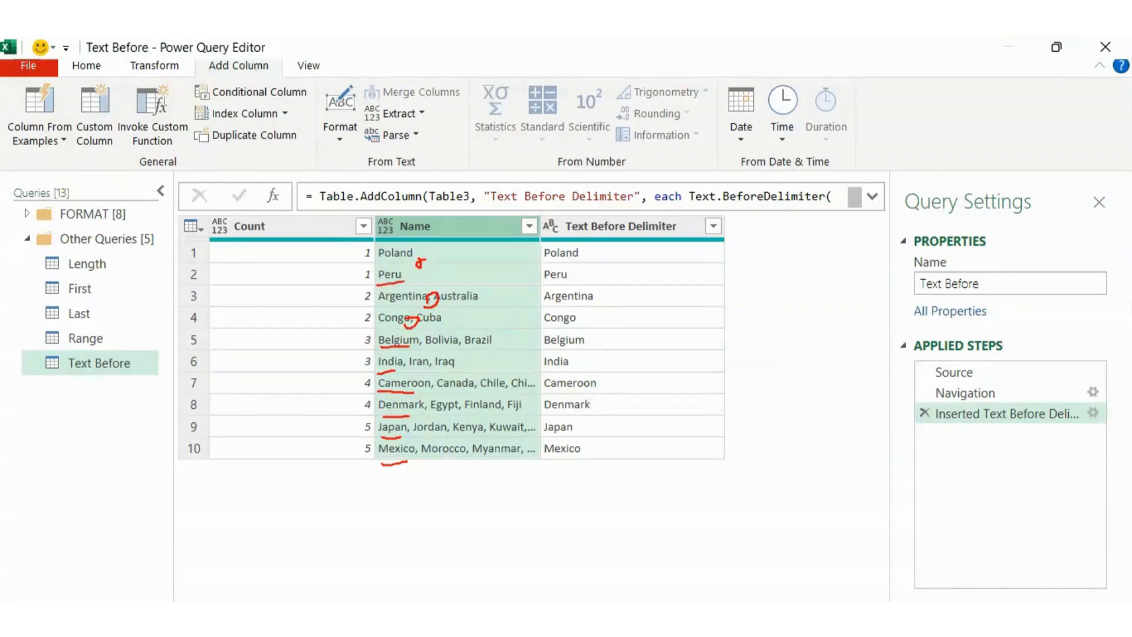
left_click_drag(380, 263, 407, 263)
mouse_move(576, 265)
left_mouse_down()
mouse_move(542, 267)
mouse_move(546, 288)
left_mouse_up()
key("Escape")
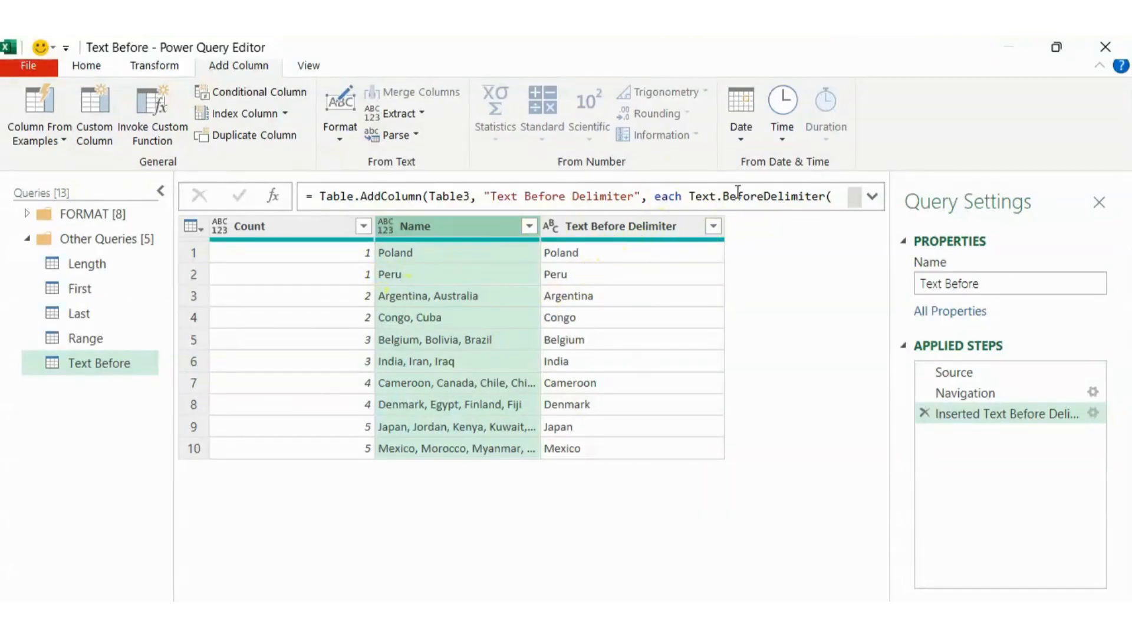
Show the full formula, then reopen the Inserted Text Before Delimiter step's settings and examine the scan direction choices in its advanced options
left_click(873, 198)
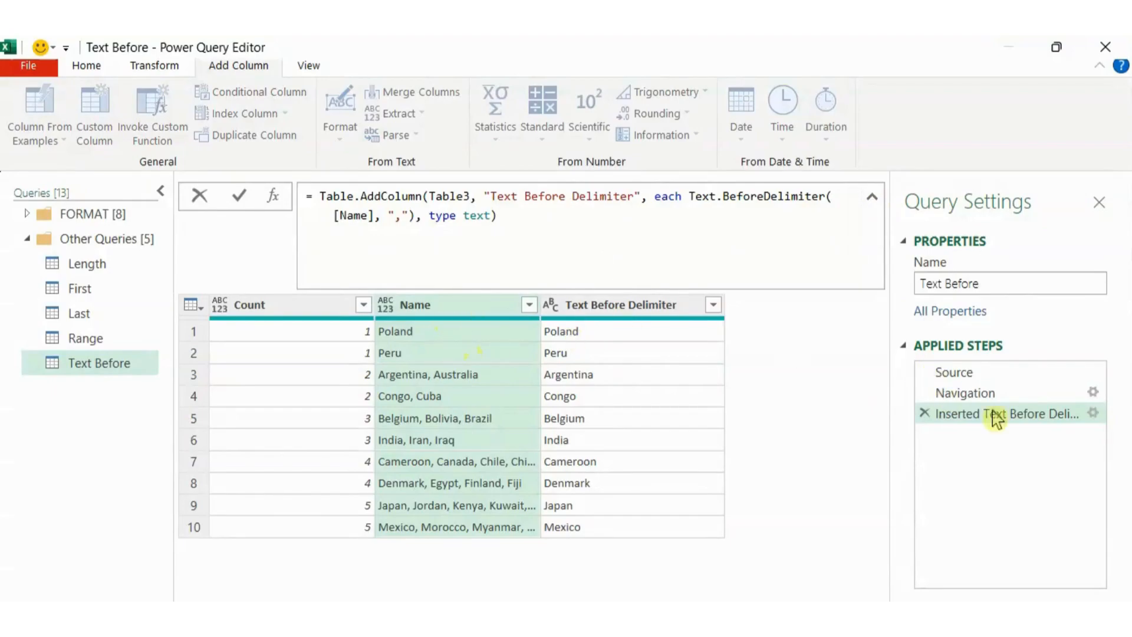
left_click(1094, 415)
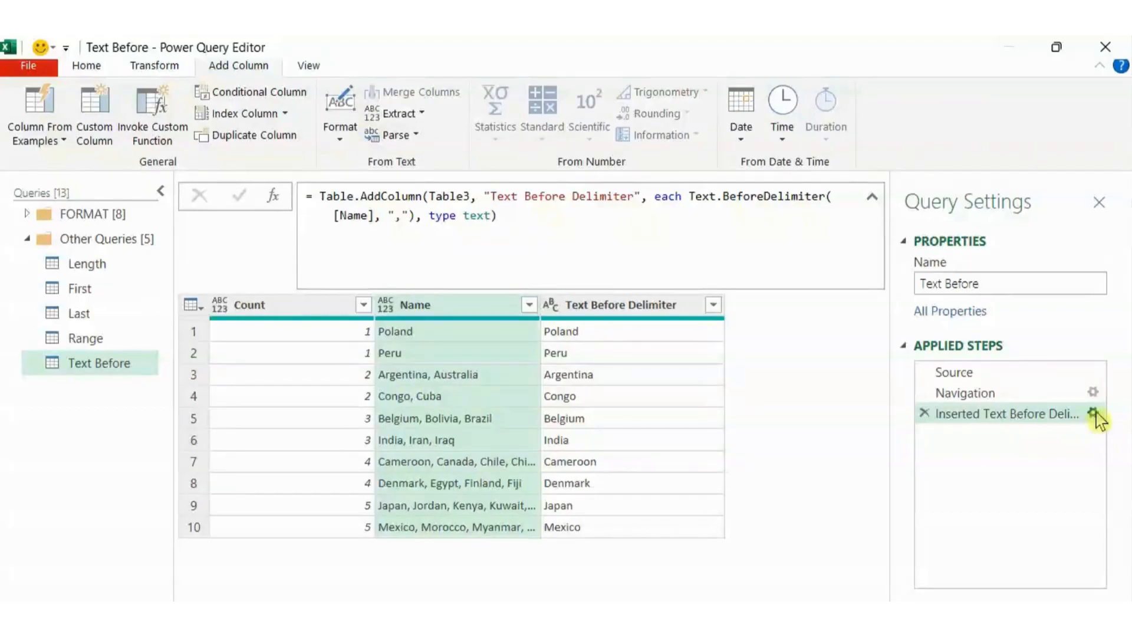
left_click(1095, 415)
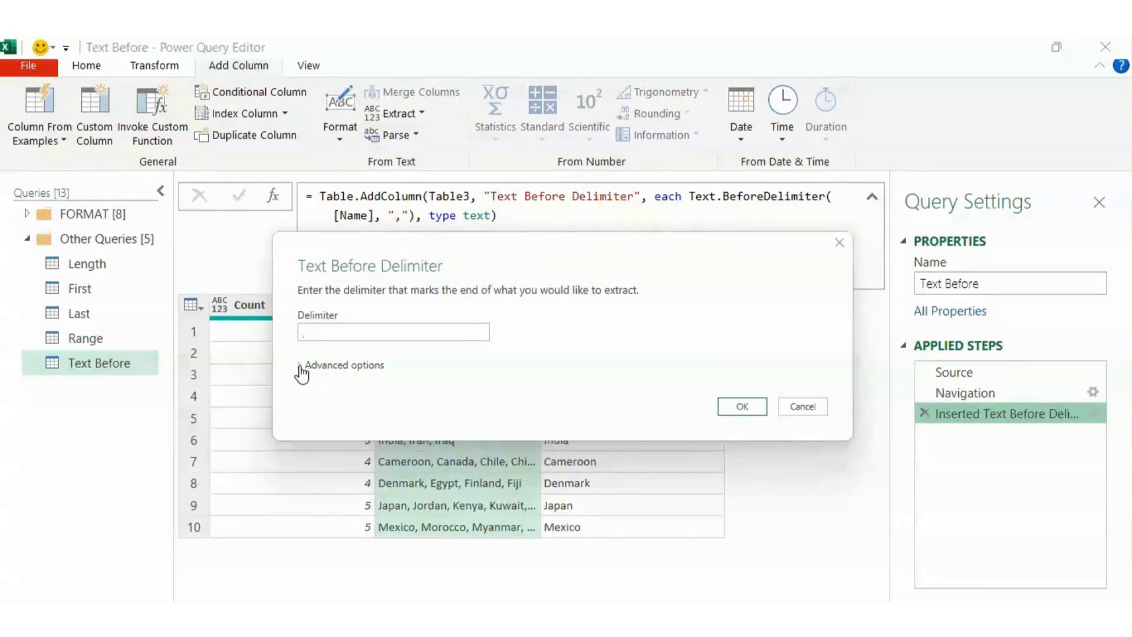
left_click(301, 369)
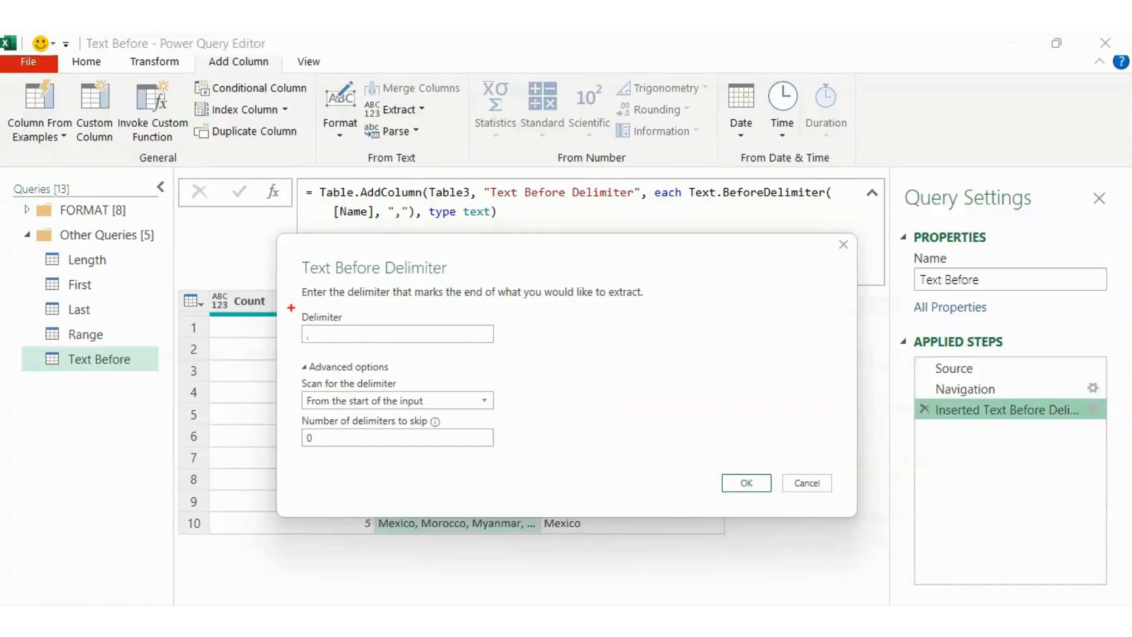
mouse_move(291, 307)
left_mouse_down()
mouse_move(316, 348)
mouse_move(362, 358)
left_mouse_up()
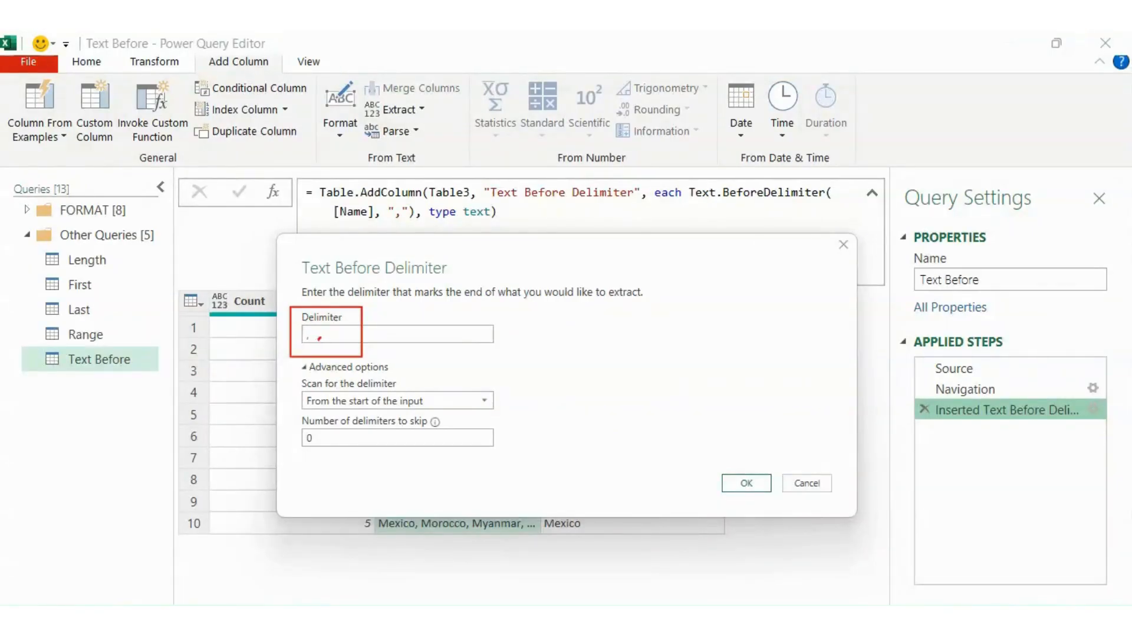
key("Escape")
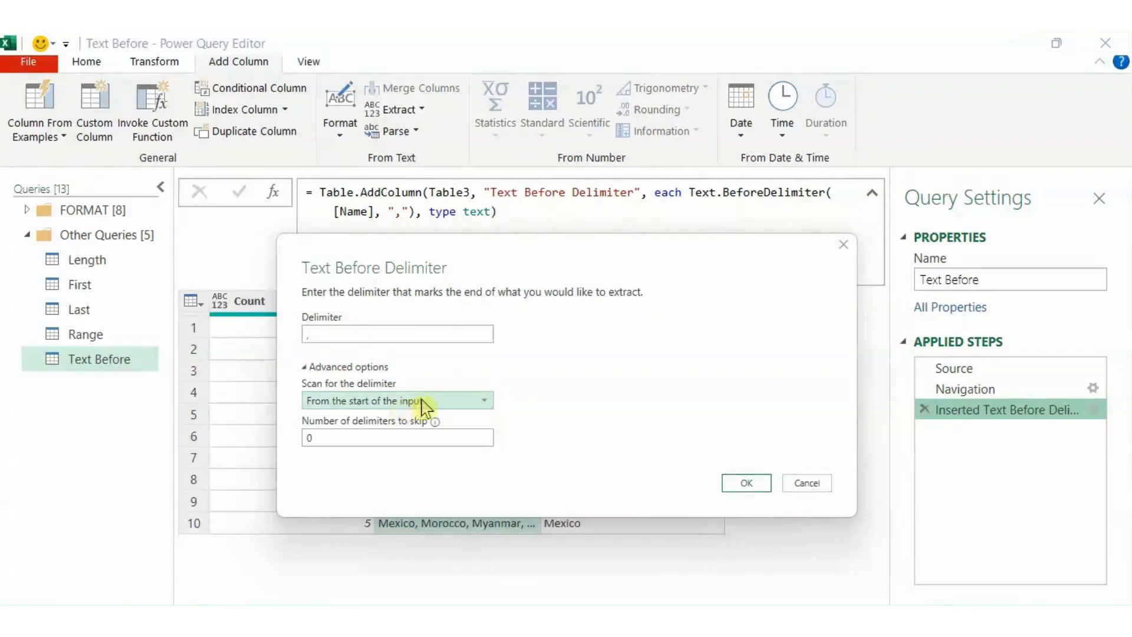
left_click(484, 402)
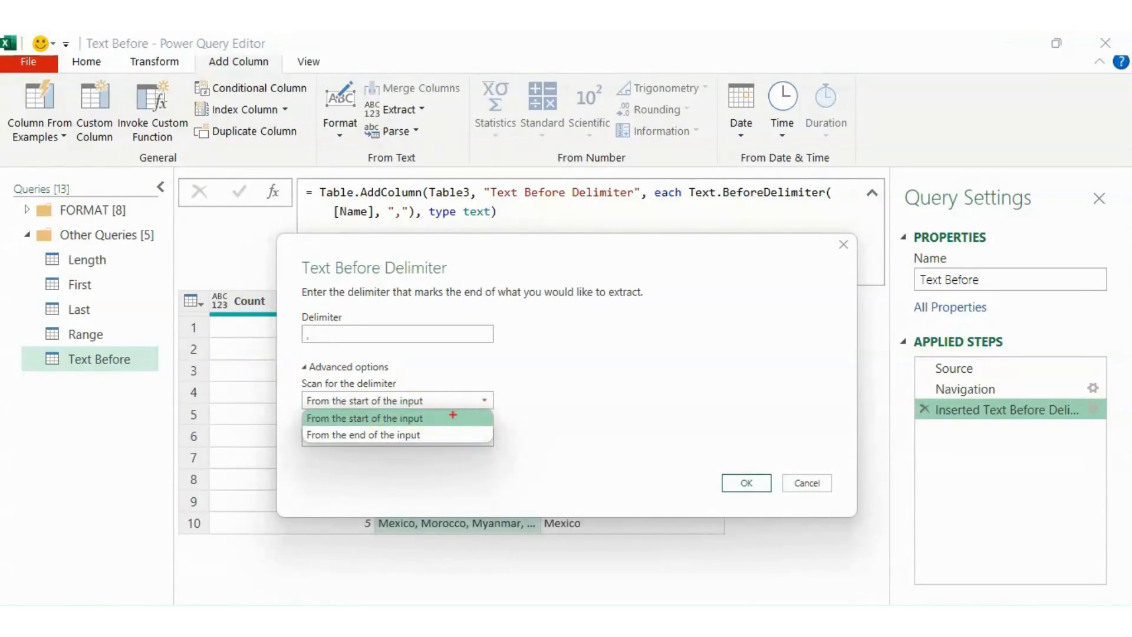
left_click_drag(299, 411, 494, 427)
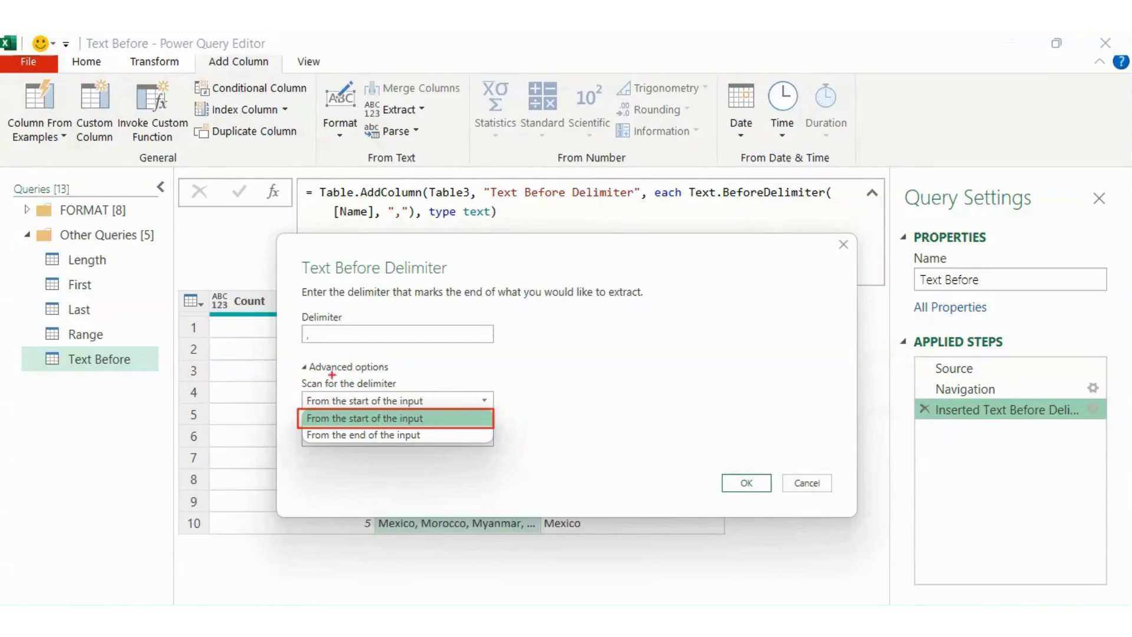
mouse_move(298, 430)
left_mouse_down()
mouse_move(384, 452)
mouse_move(474, 453)
left_mouse_up()
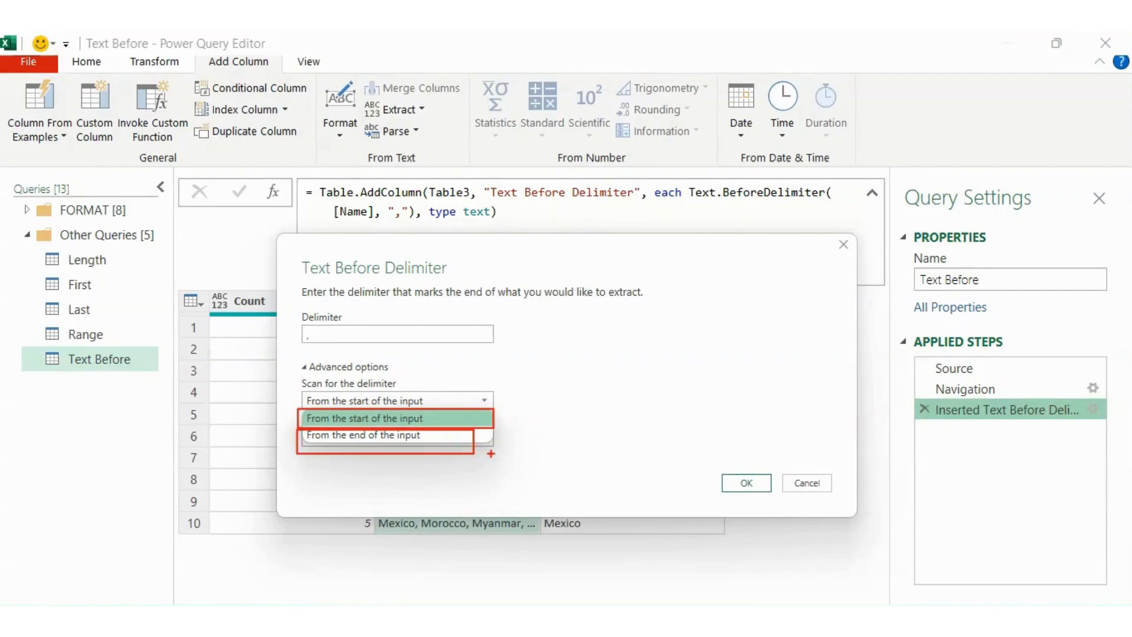
key("Escape")
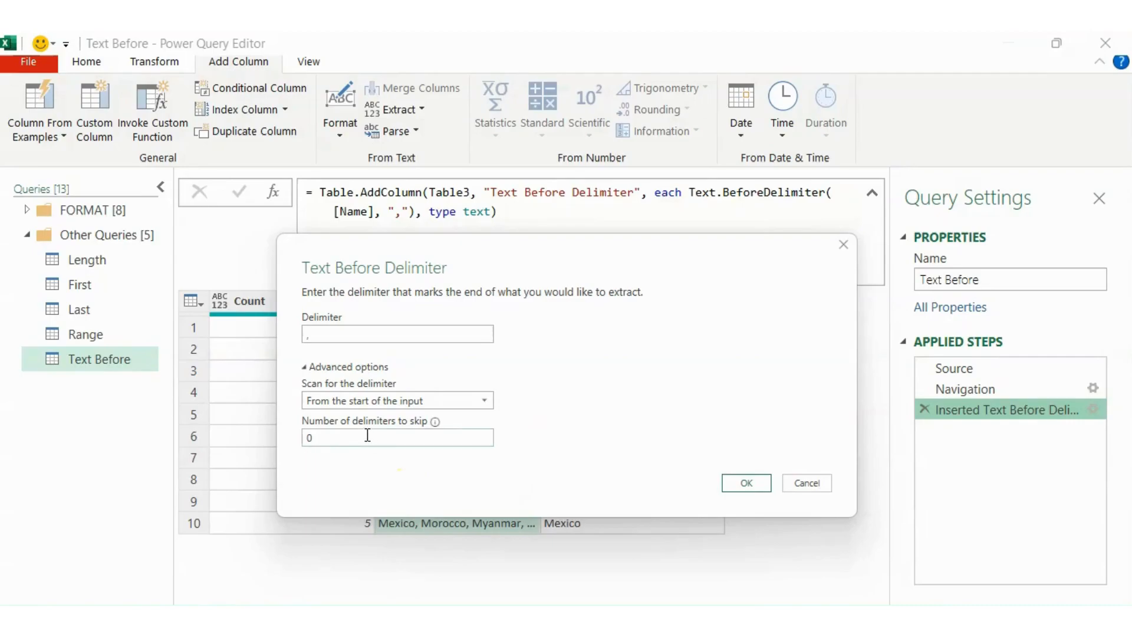
Set the Text Before Delimiter extraction to skip 1 delimiter, scanning from the start of the input, and apply it
left_click(361, 437)
key("BackSpace")
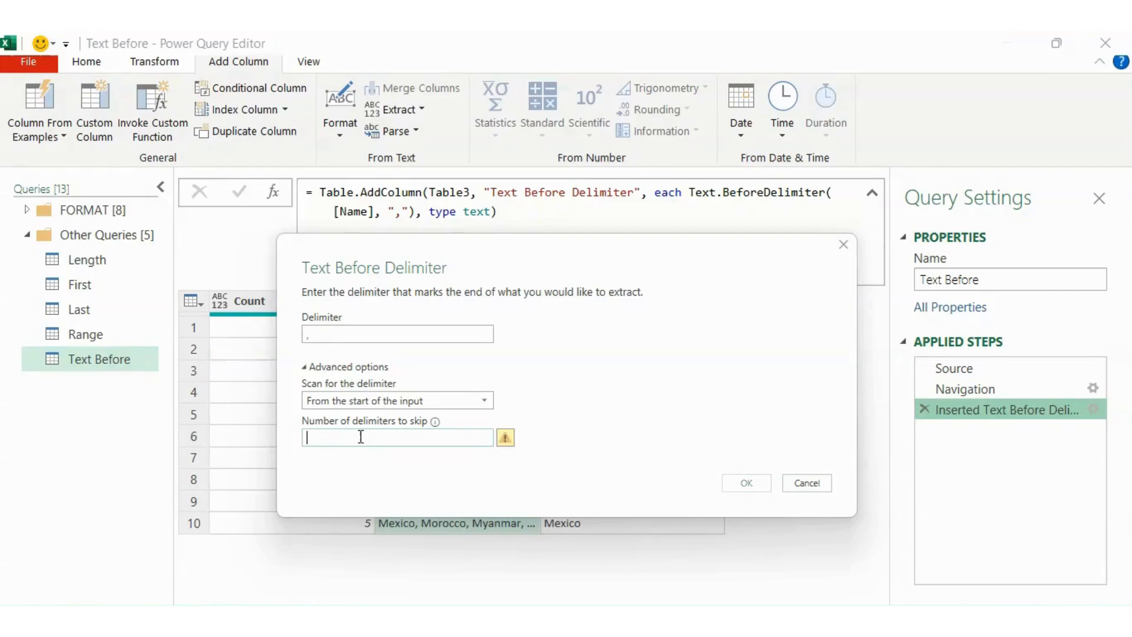
type("1")
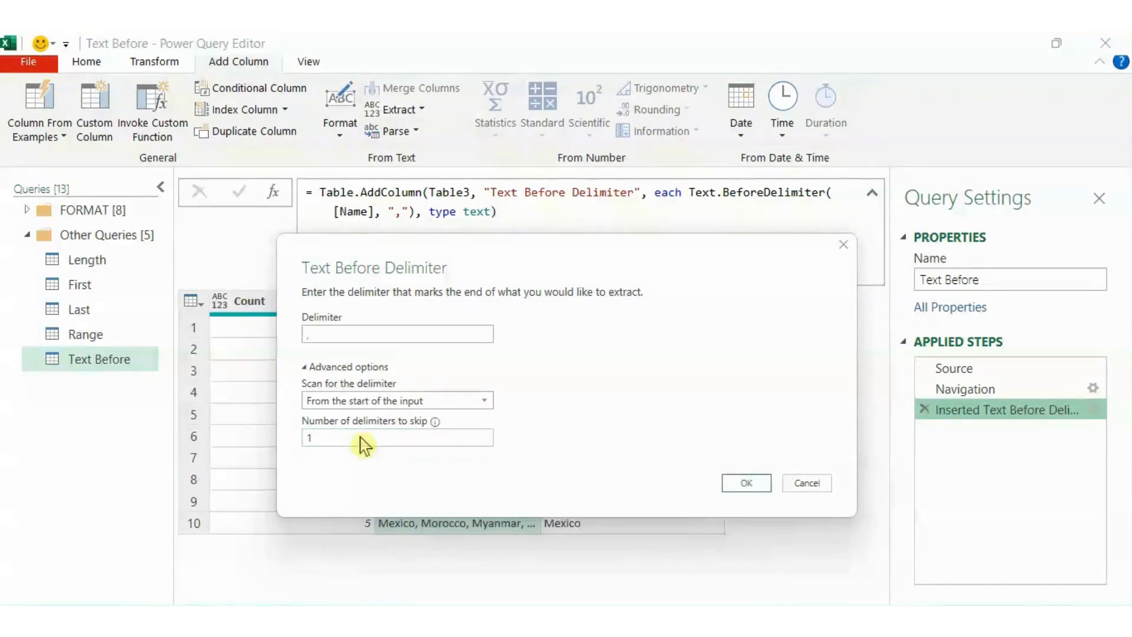
left_click(484, 402)
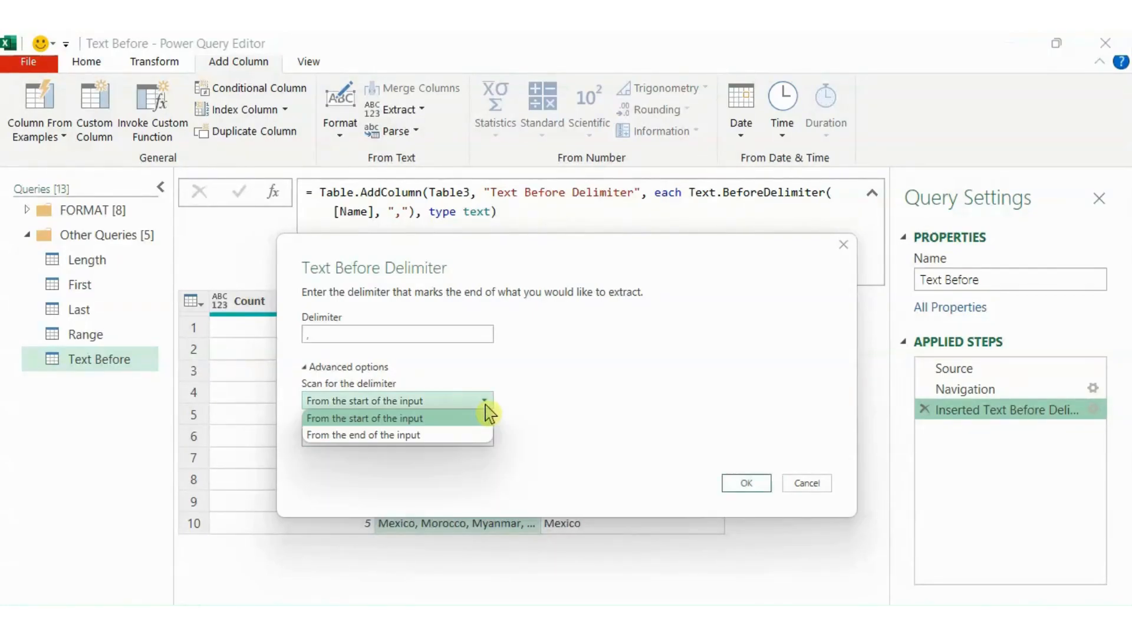
left_click(485, 405)
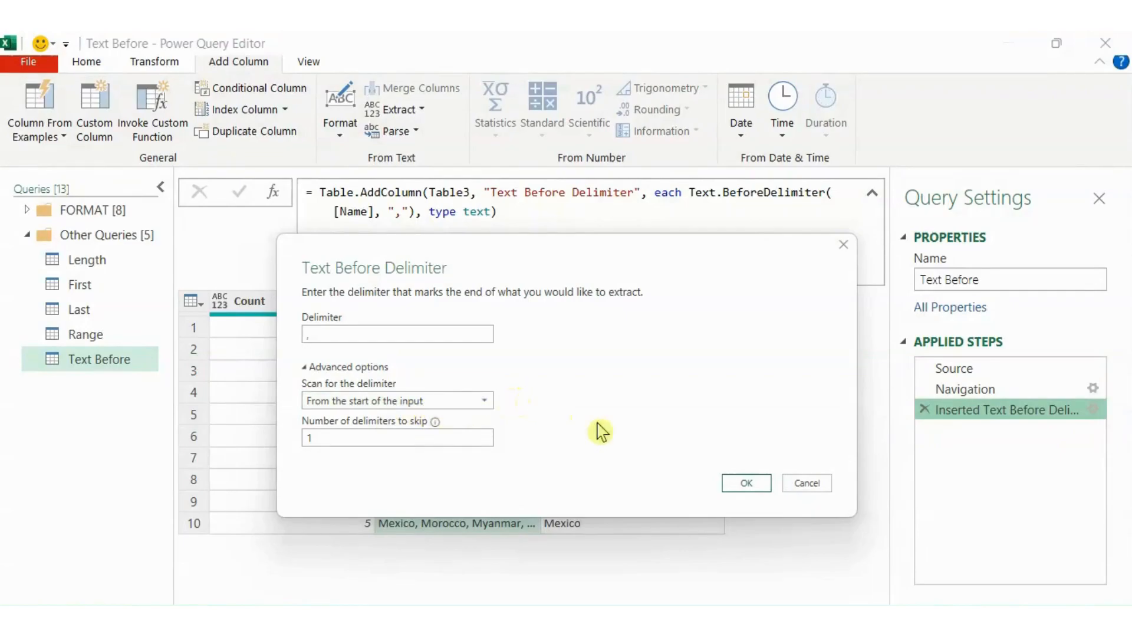
left_click(747, 483)
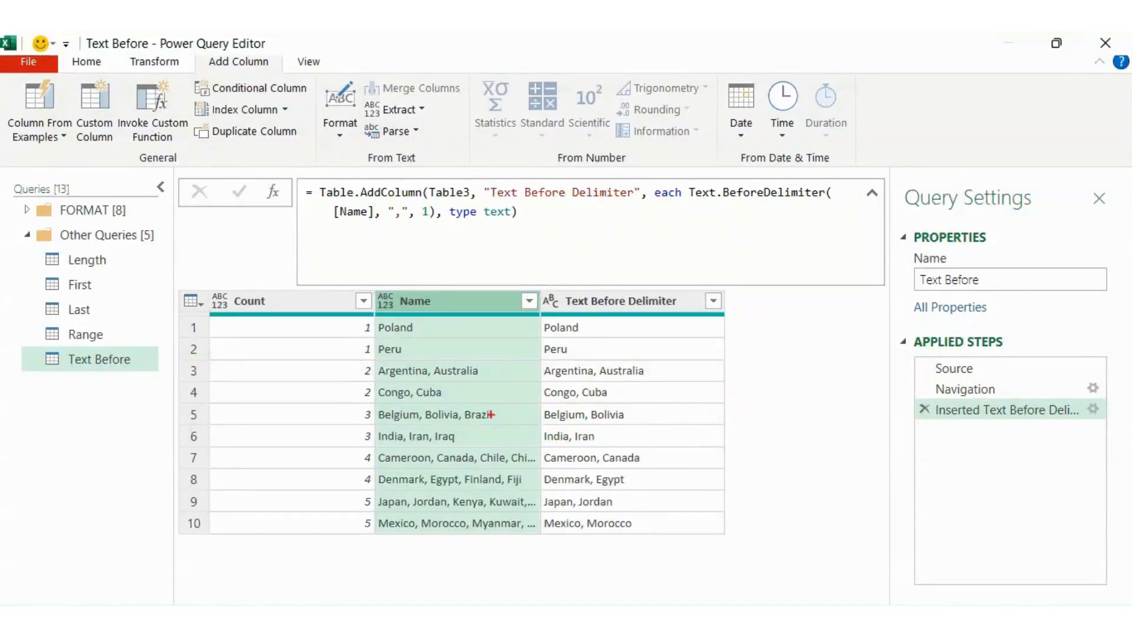
Compare the Name values with the extracted Text Before Delimiter values in rows 5 and 8
mouse_move(370, 404)
left_mouse_down()
mouse_move(411, 429)
mouse_move(540, 429)
left_mouse_up()
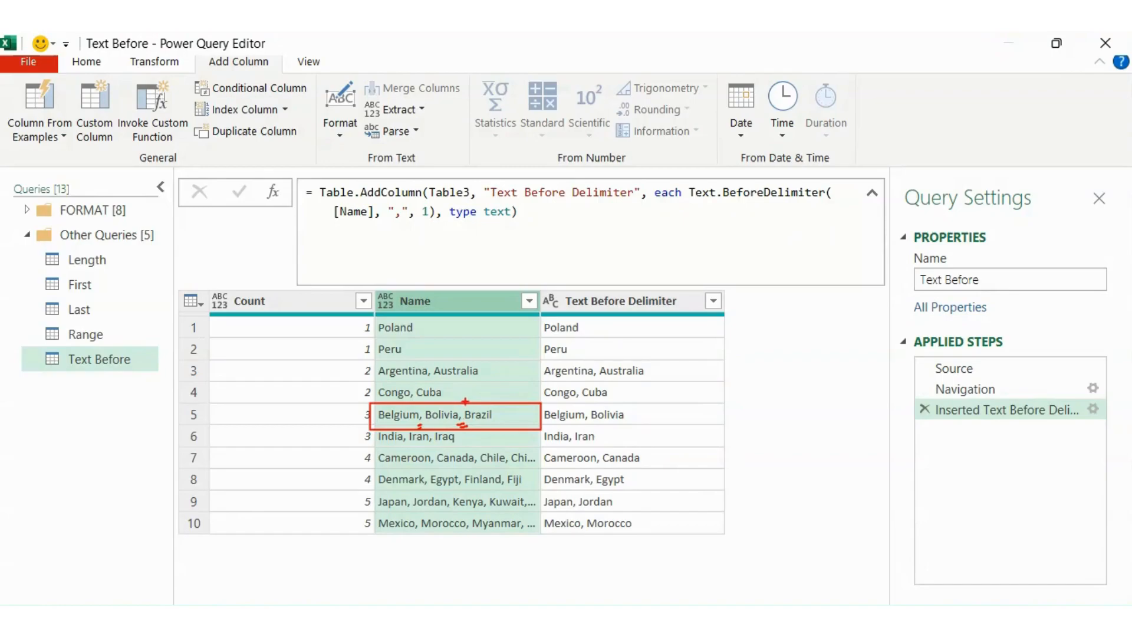
mouse_move(464, 409)
left_mouse_down()
mouse_move(467, 421)
mouse_move(454, 408)
left_mouse_up()
mouse_move(539, 401)
left_mouse_down()
mouse_move(557, 428)
mouse_move(639, 427)
left_mouse_up()
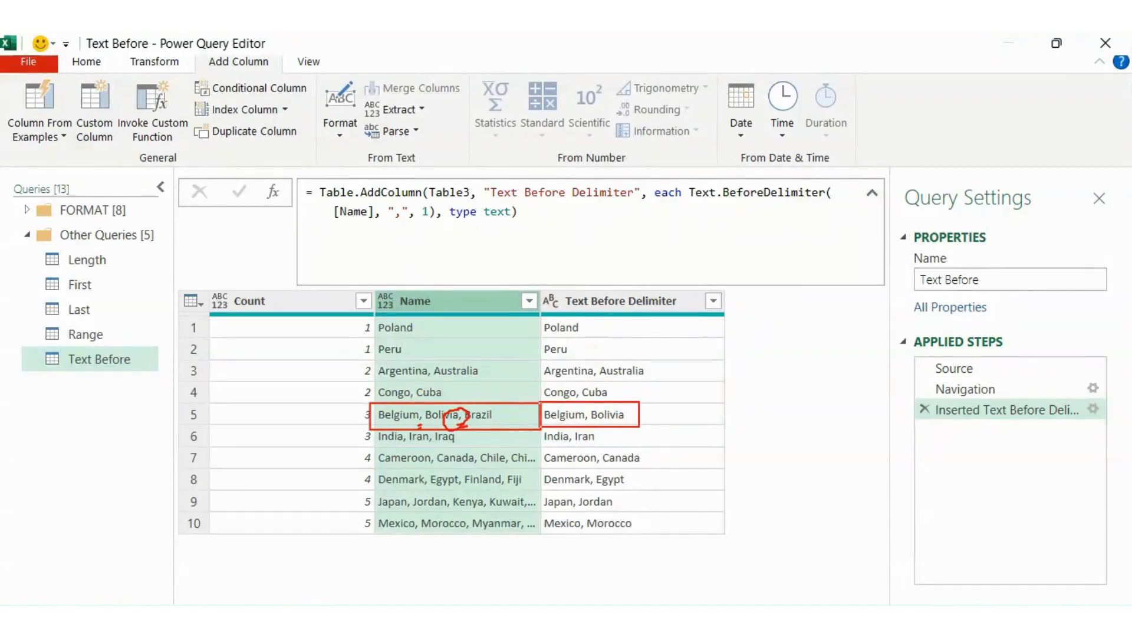
key("Escape")
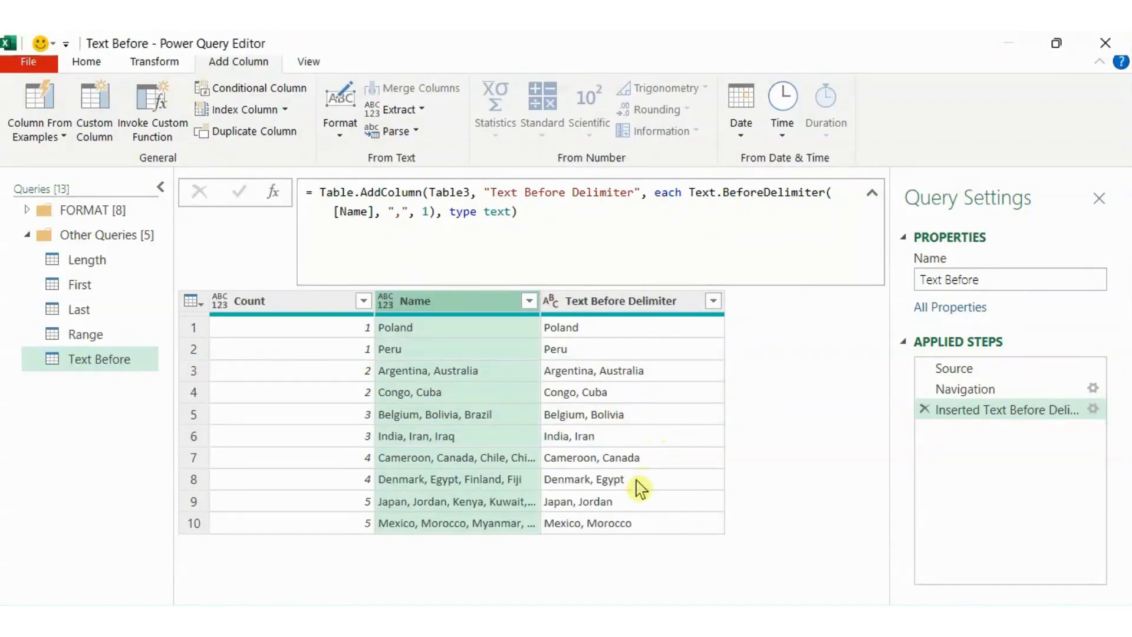
key("ctrl+2")
mouse_move(356, 469)
left_mouse_down()
mouse_move(381, 484)
mouse_move(541, 491)
left_mouse_up()
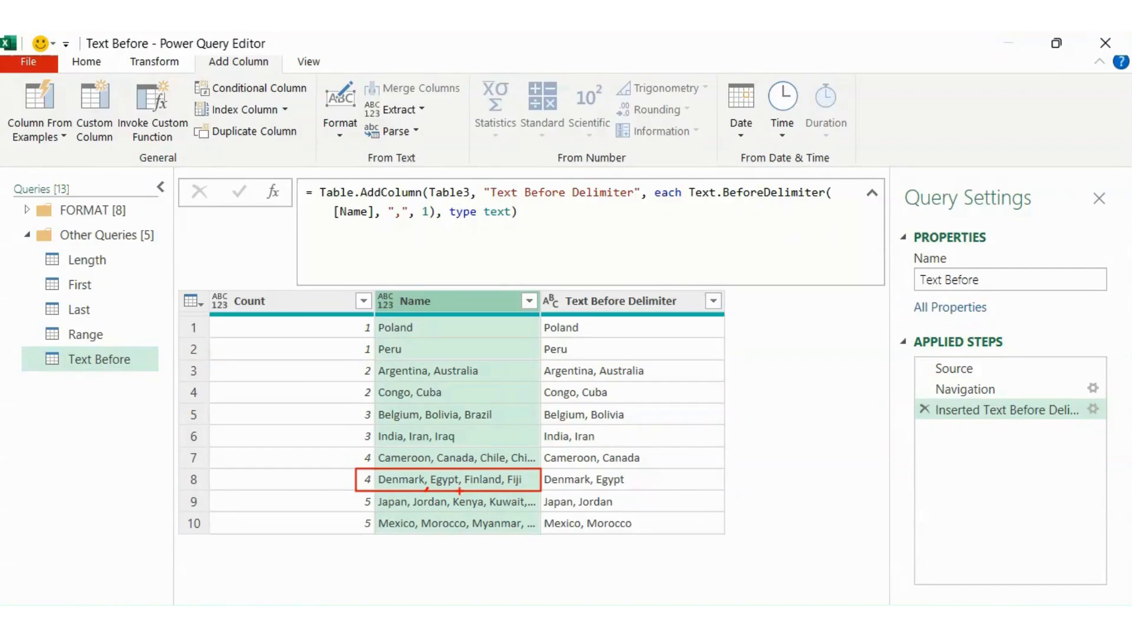
left_click_drag(463, 460, 461, 506)
mouse_move(542, 469)
left_mouse_down()
mouse_move(573, 492)
mouse_move(633, 491)
left_mouse_up()
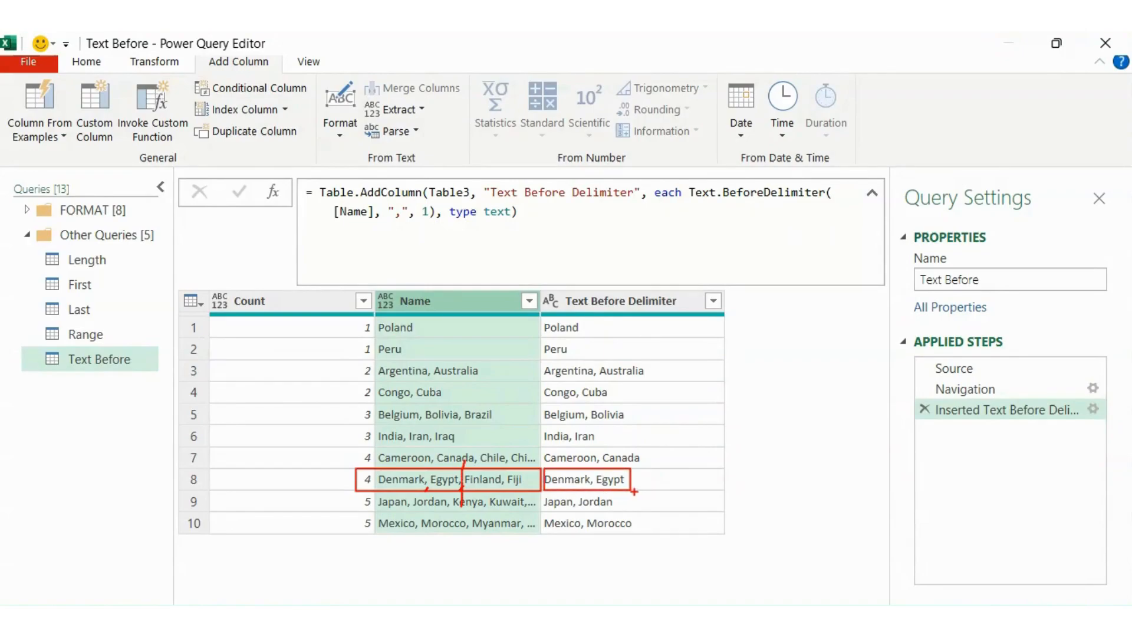
key("Escape")
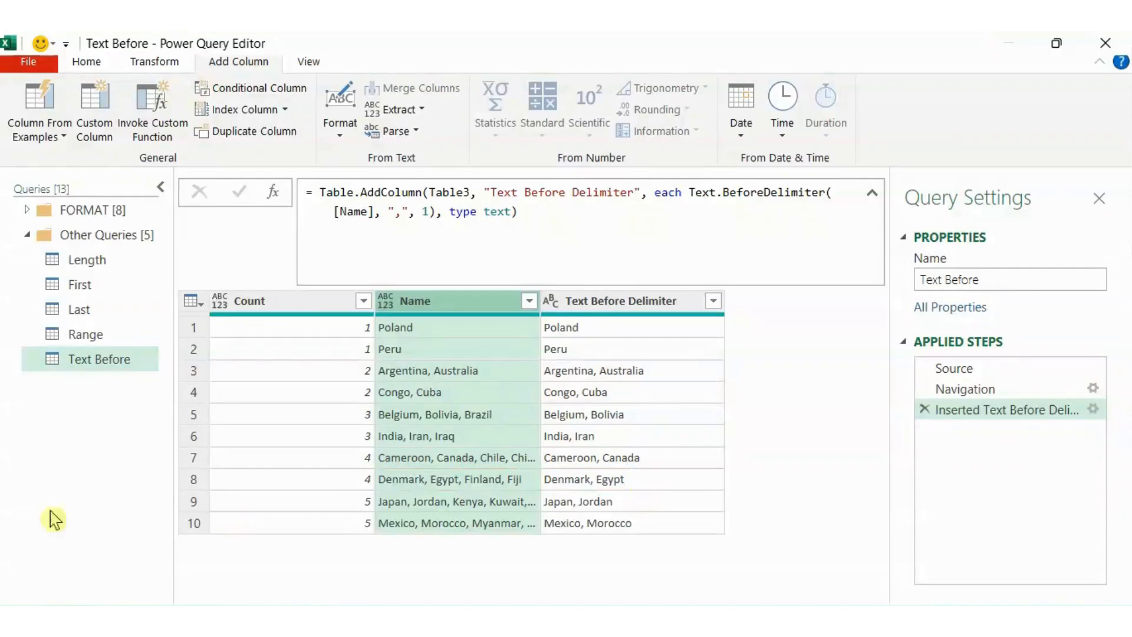
Duplicate the Text Before query and rename the copy as Text After
right_click(94, 372)
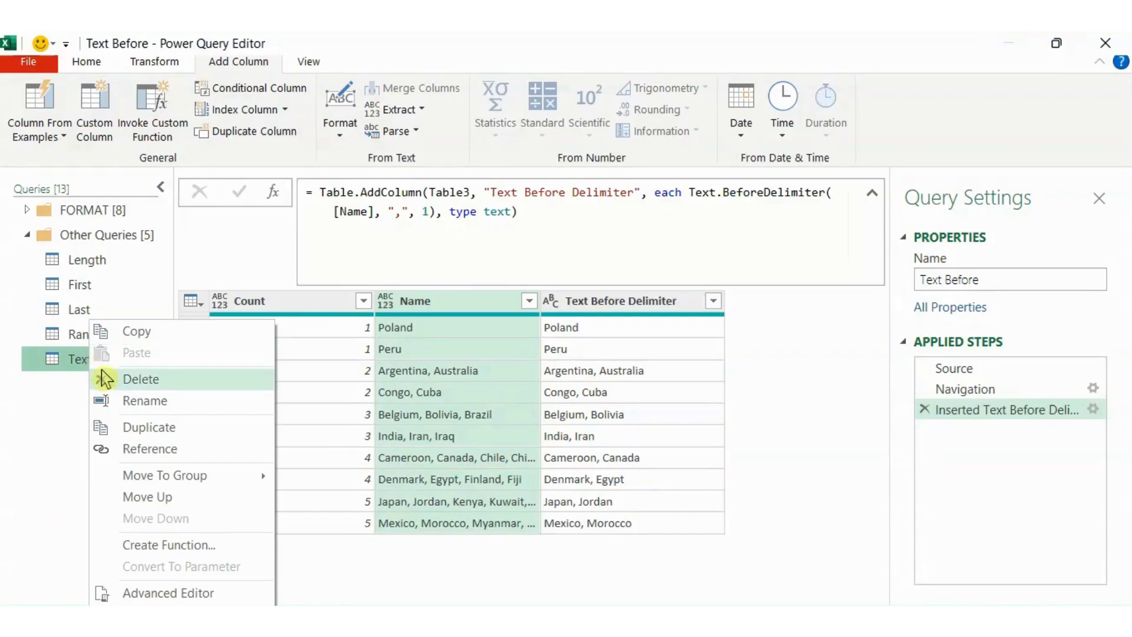
left_click(150, 429)
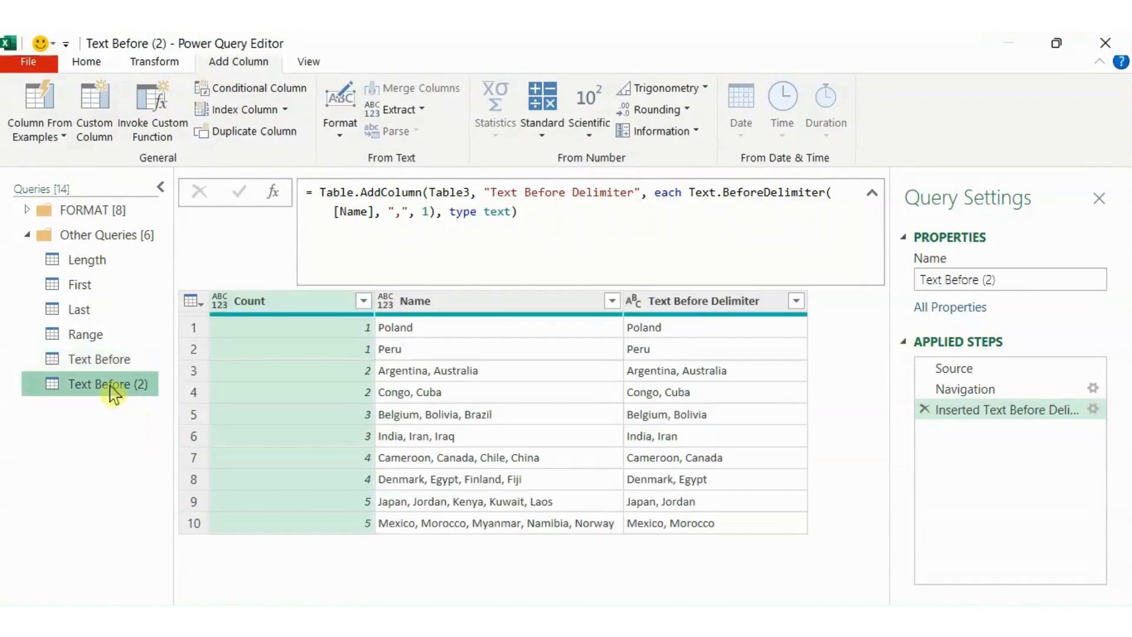
double_click(110, 389)
left_click(100, 383)
left_click_drag(94, 384, 171, 408)
key("BackSpace")
type("After")
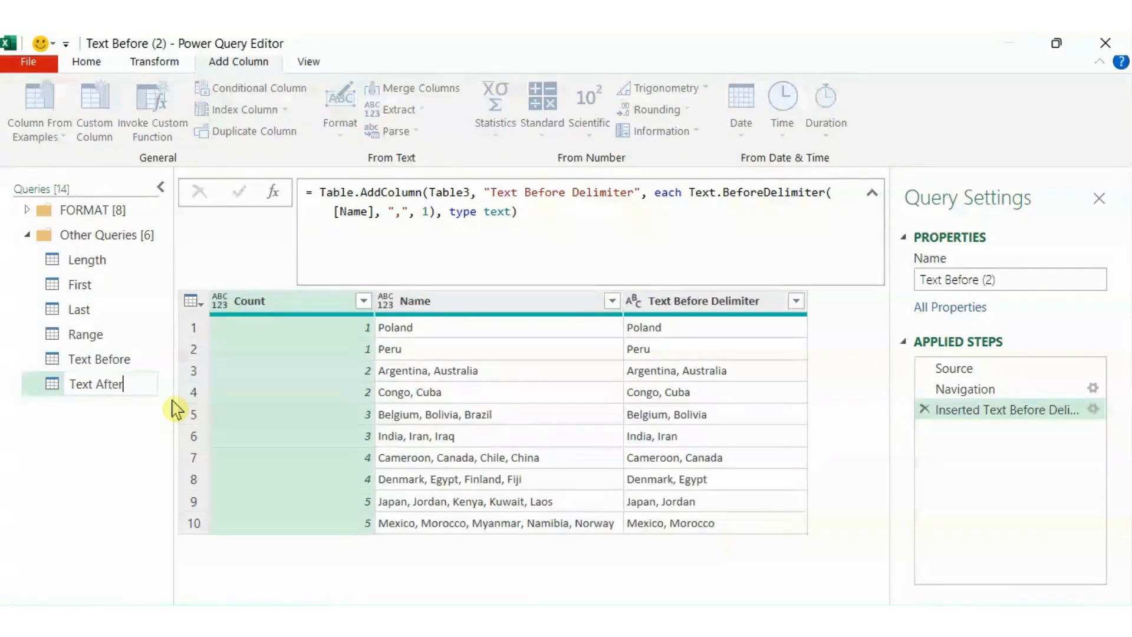
key("Return")
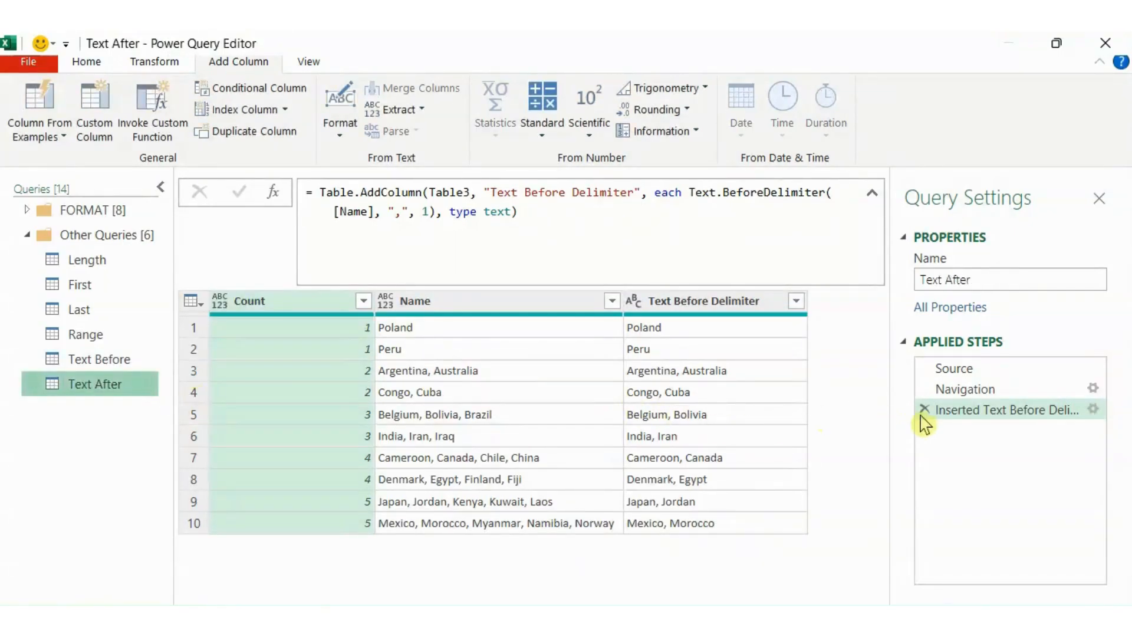
Delete the Inserted Text Before Delimiter step and add a column extracting the text after the comma delimiter from the Name column
left_click(924, 409)
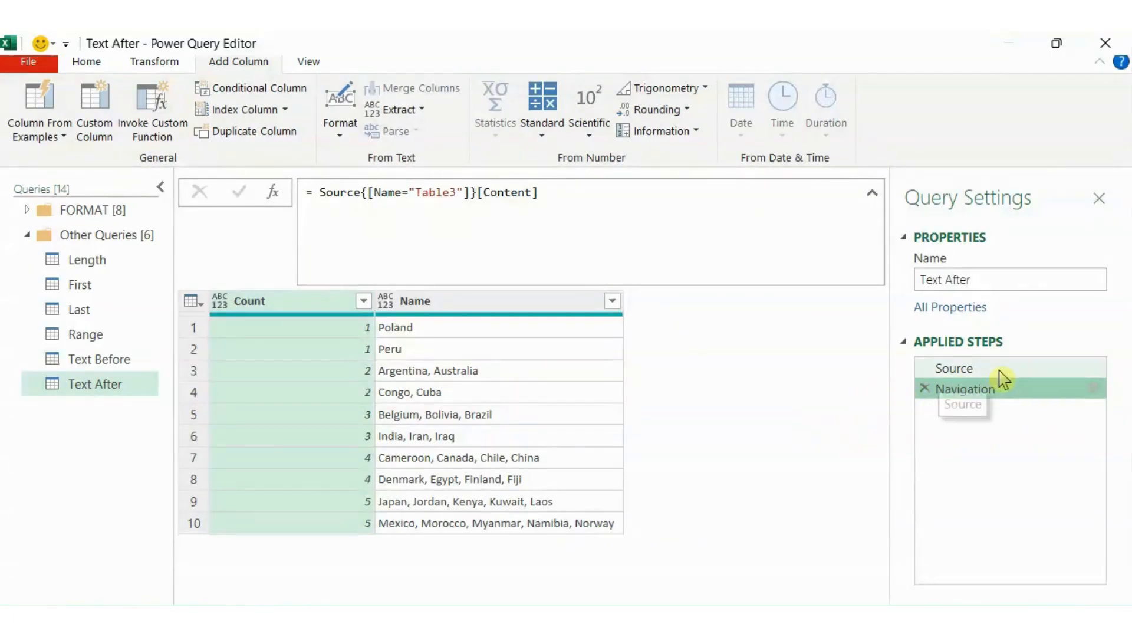
left_click(463, 304)
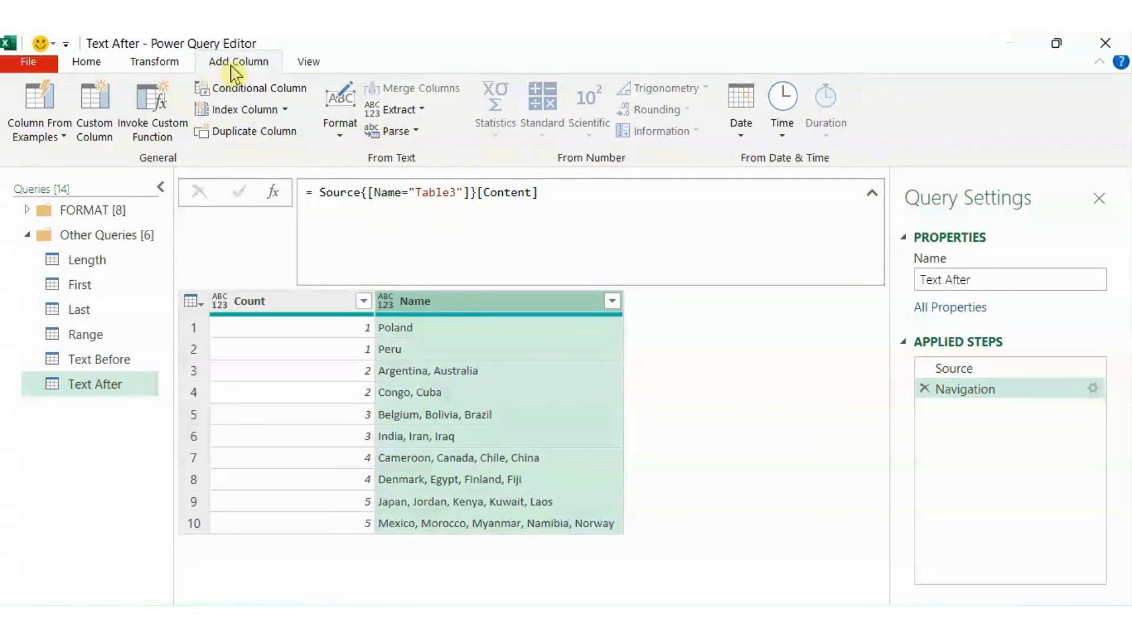
left_click(423, 109)
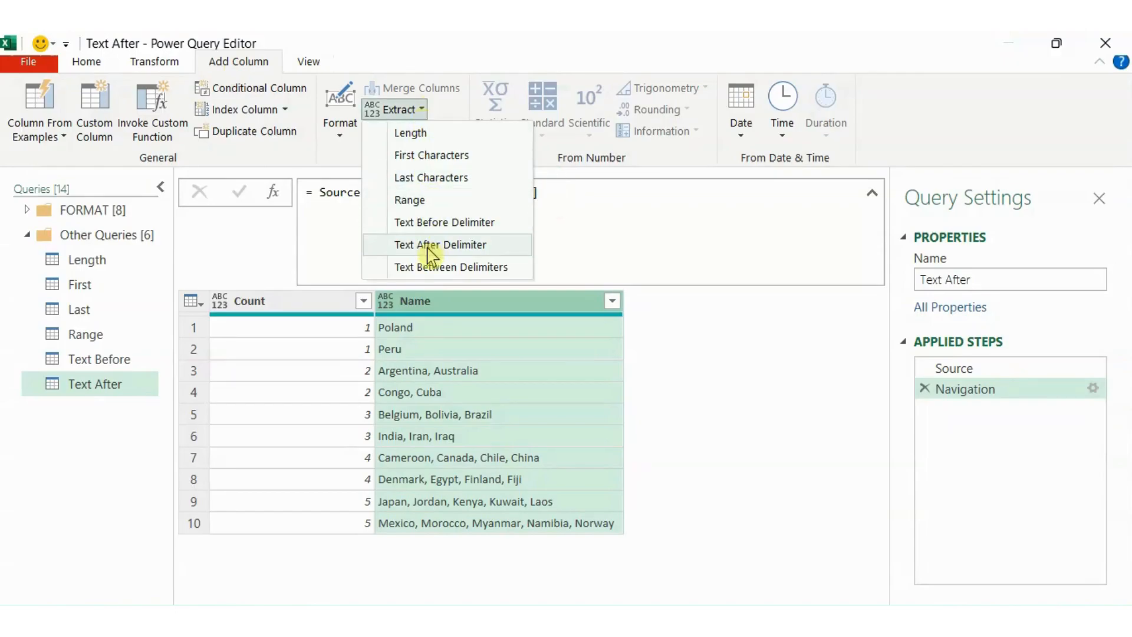
left_click(475, 251)
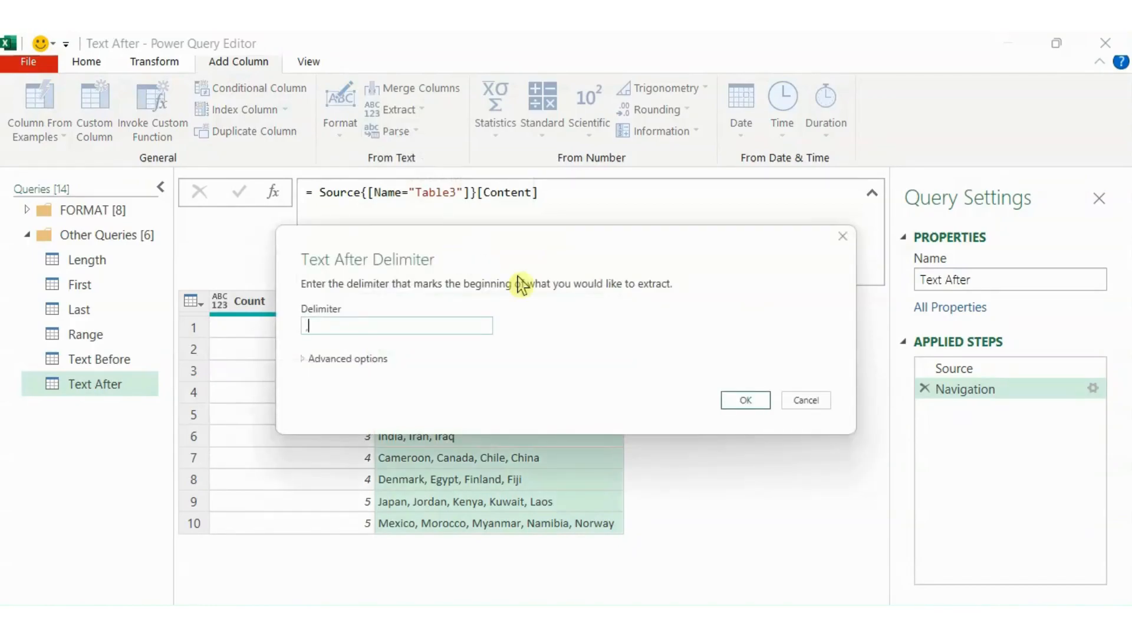
left_click(738, 401)
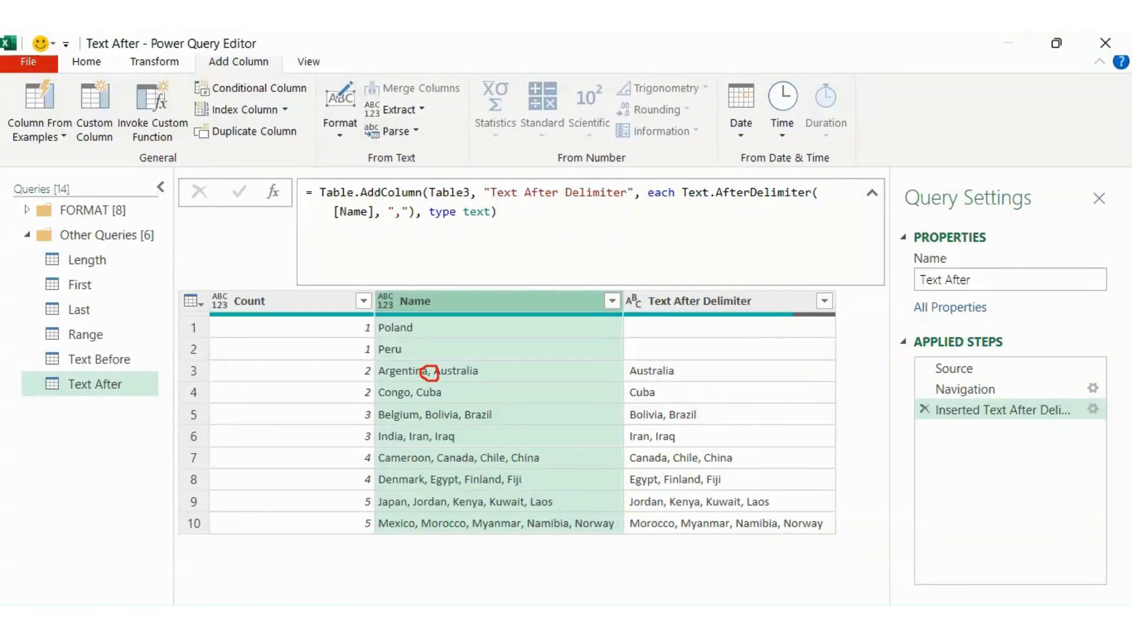
Compare the Name values with the extracted Text After Delimiter values in rows 3 to 6
left_click_drag(447, 379, 479, 380)
left_click_drag(628, 380, 679, 380)
left_click_drag(404, 396, 446, 399)
left_click_drag(629, 401, 653, 398)
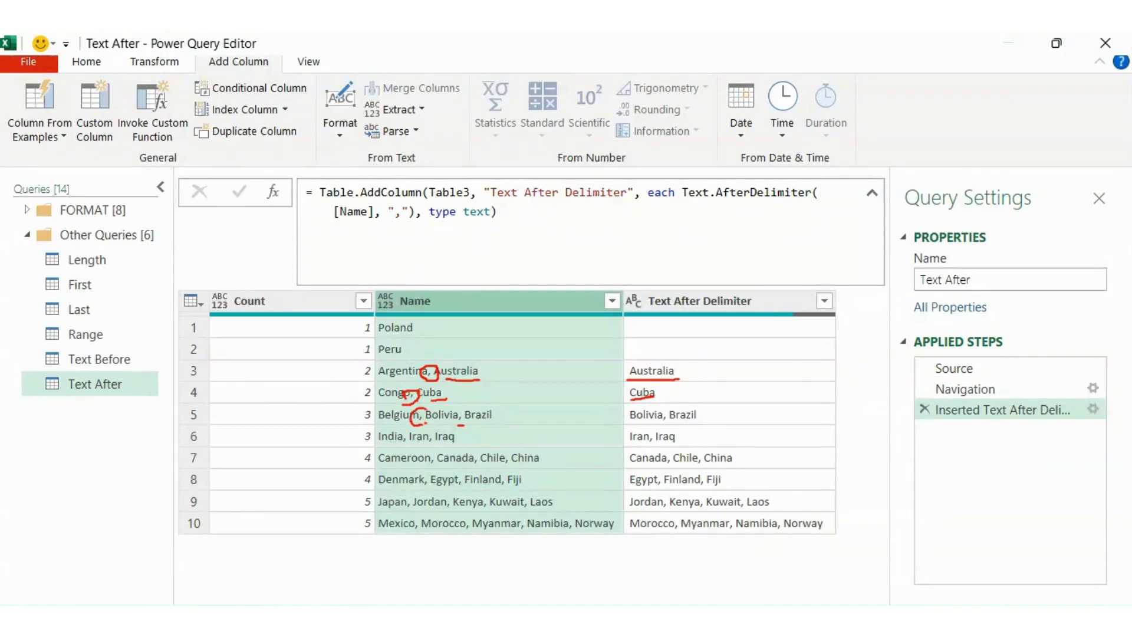
left_click_drag(426, 422, 498, 425)
left_click_drag(628, 425, 694, 425)
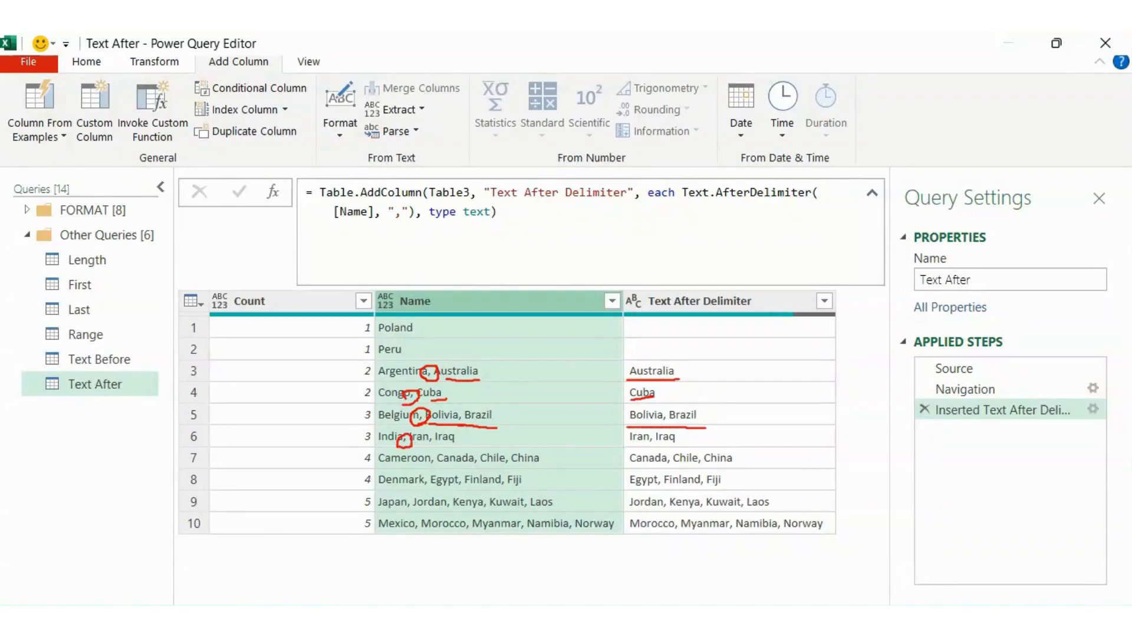
left_click_drag(414, 447, 449, 446)
left_click_drag(631, 446, 684, 456)
key("Escape")
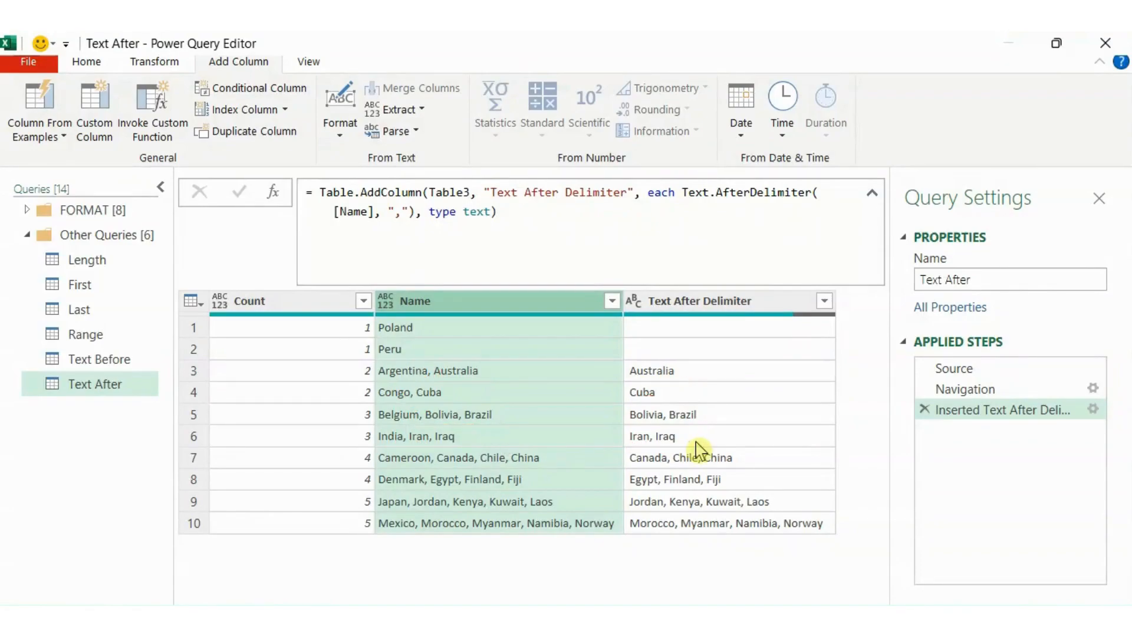
Reopen the Inserted Text After Delimiter step's settings, expand the advanced options and examine the scan direction choices
left_click(719, 306)
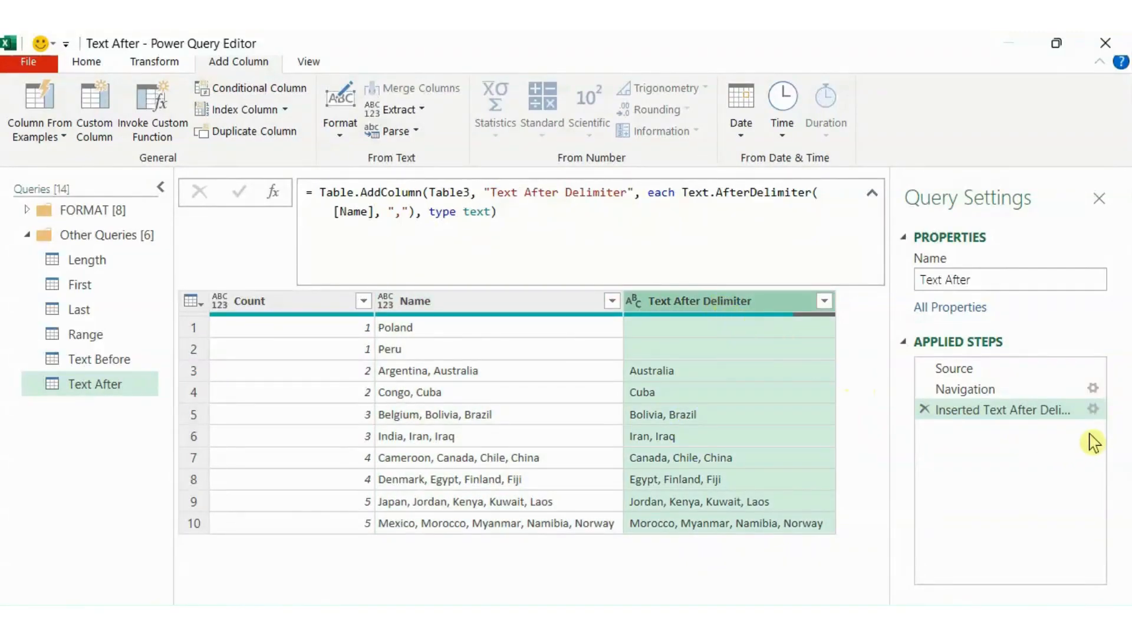
left_click(1094, 409)
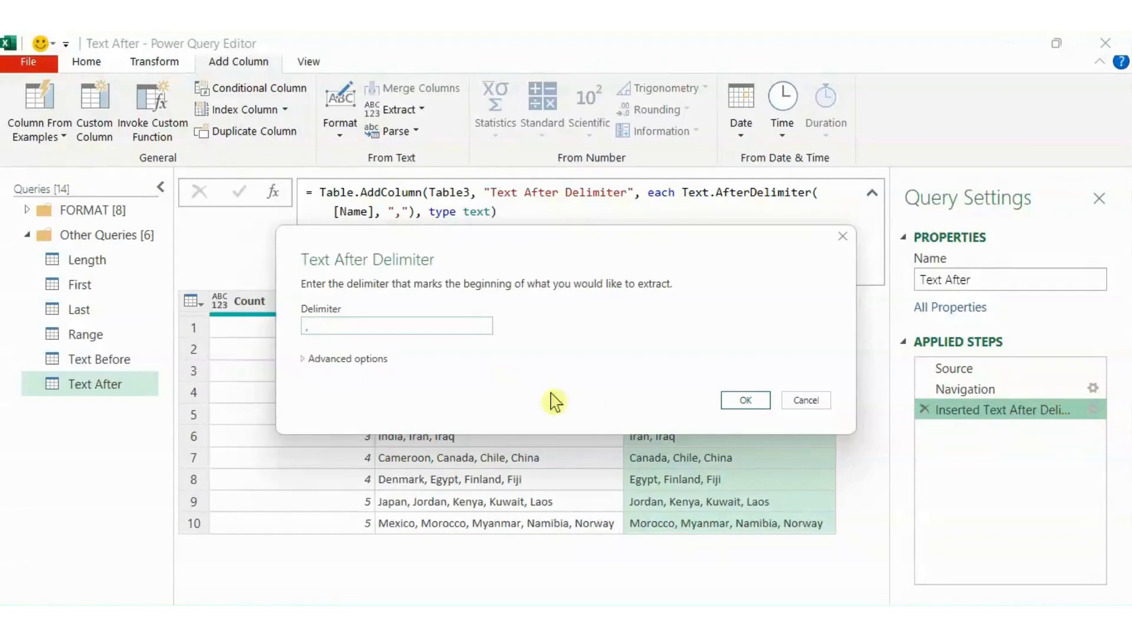
left_click(306, 363)
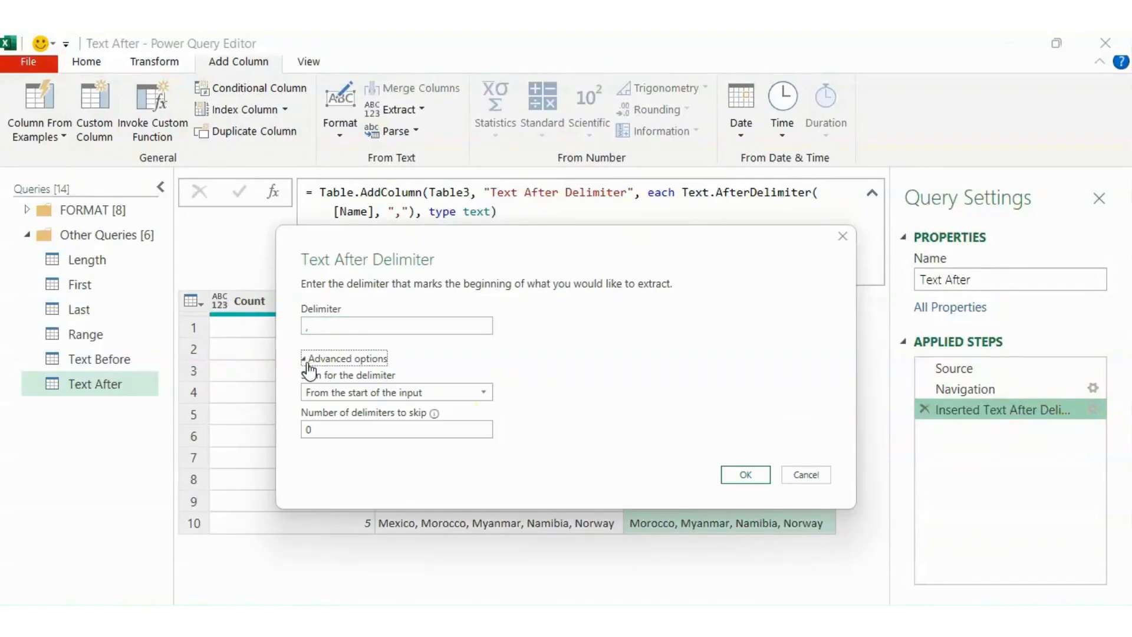
left_click(485, 394)
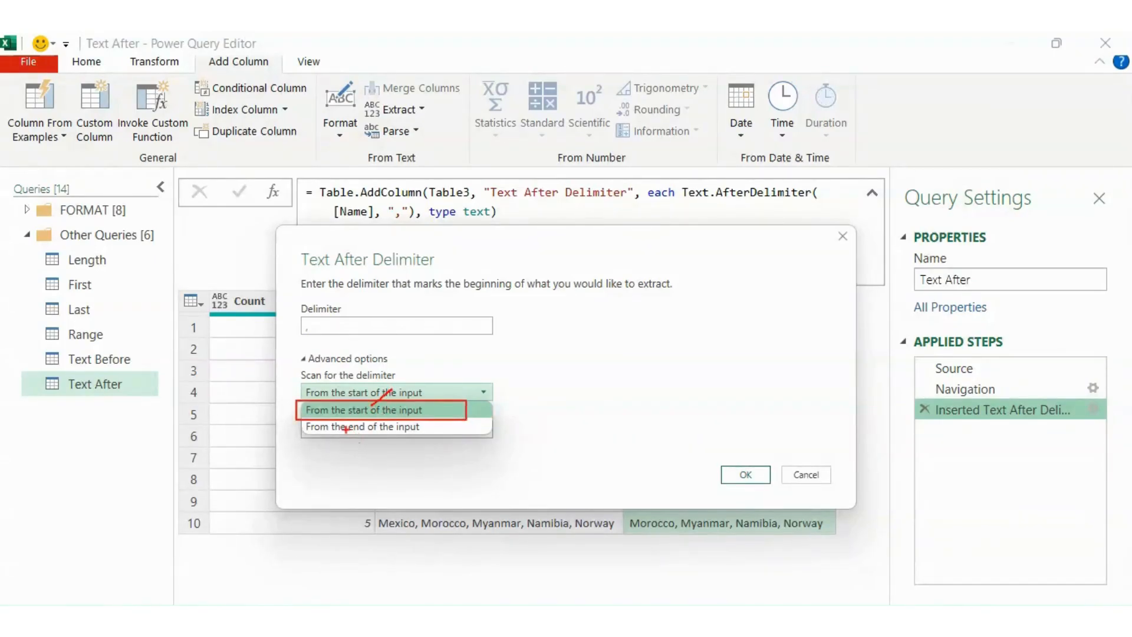
left_click_drag(298, 421, 459, 446)
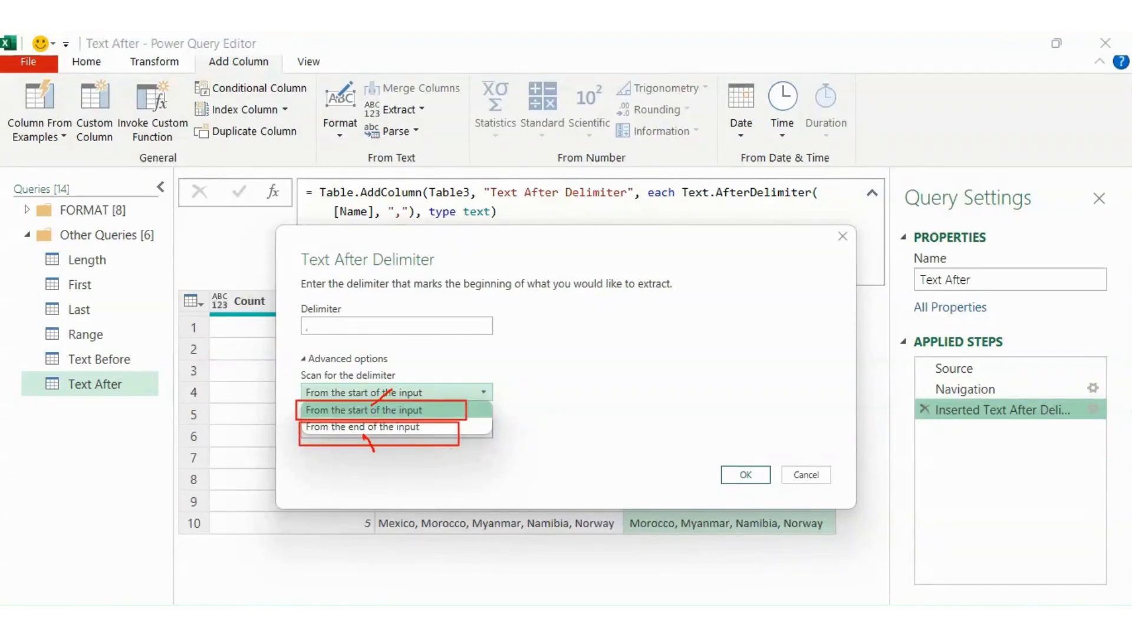
key("Escape")
Set the number of delimiters to skip to 2, keep scanning from the start of the input, and apply the settings
left_click(344, 430)
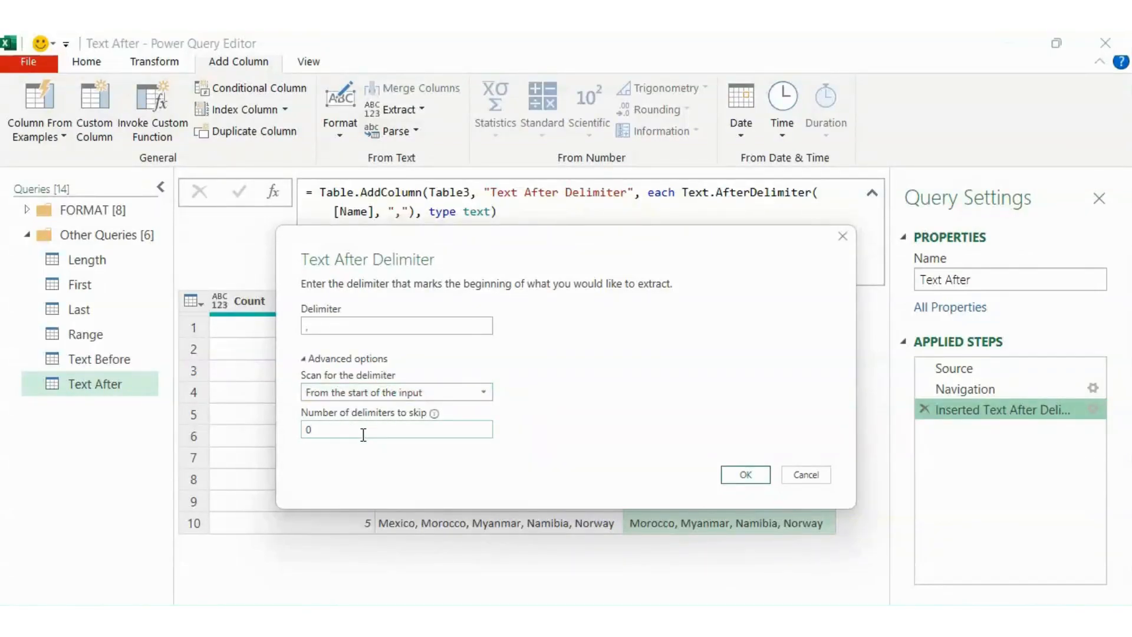
key("BackSpace")
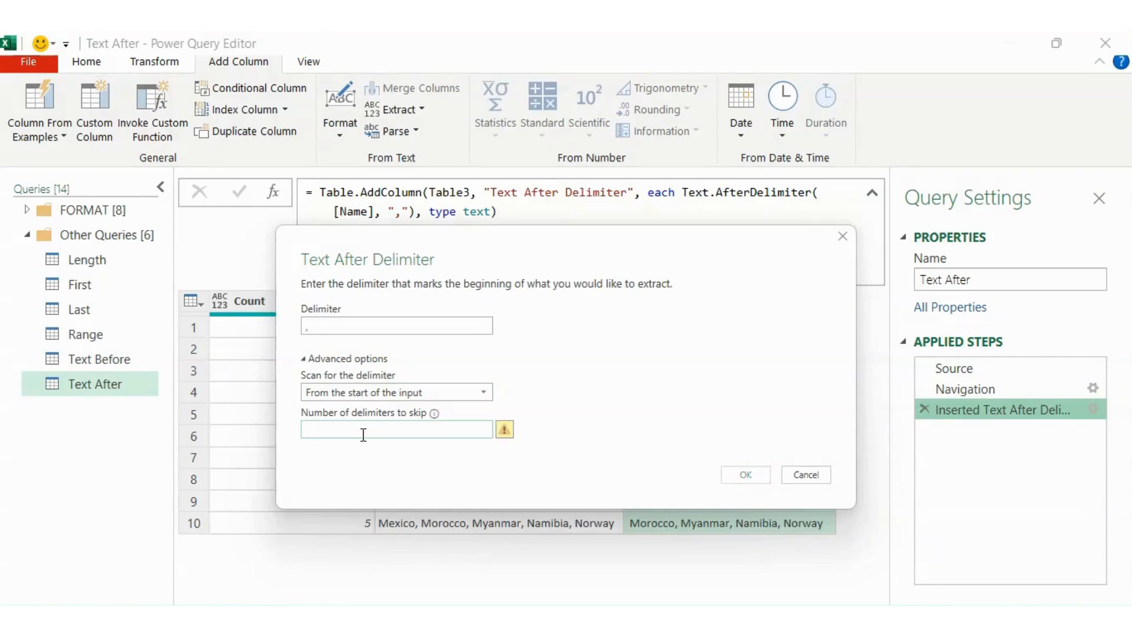
type("2")
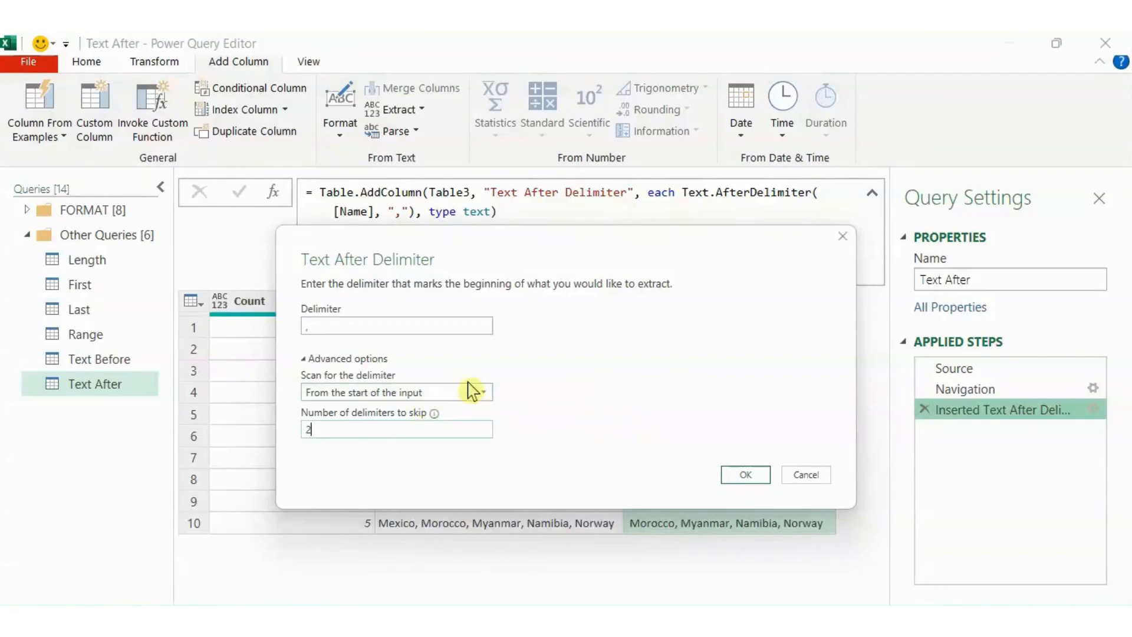
left_click(487, 393)
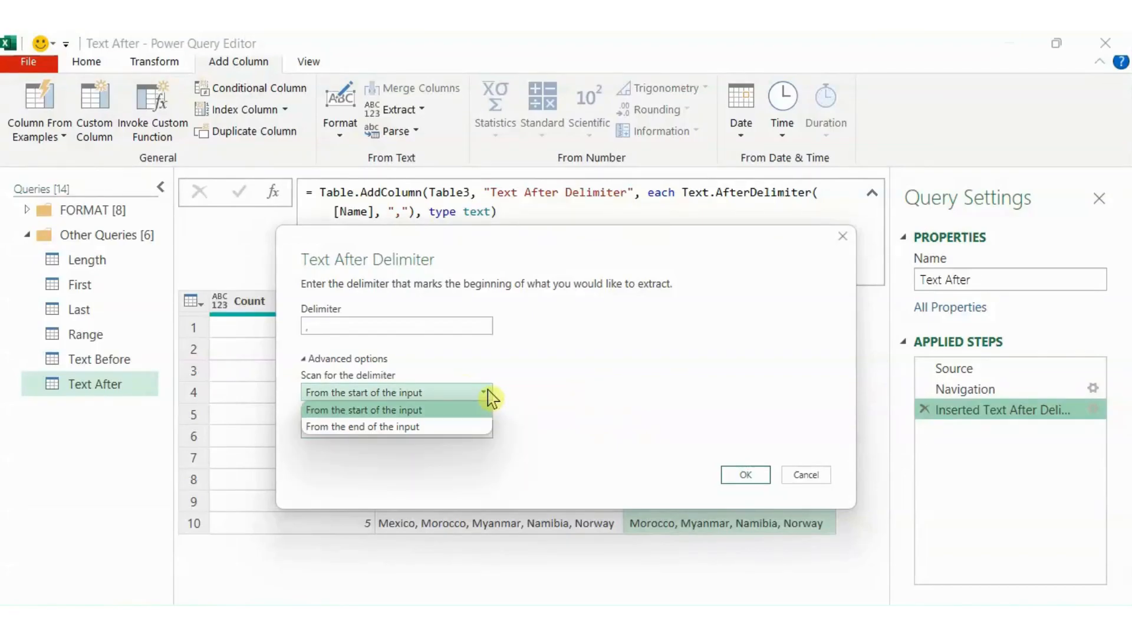
left_click(490, 395)
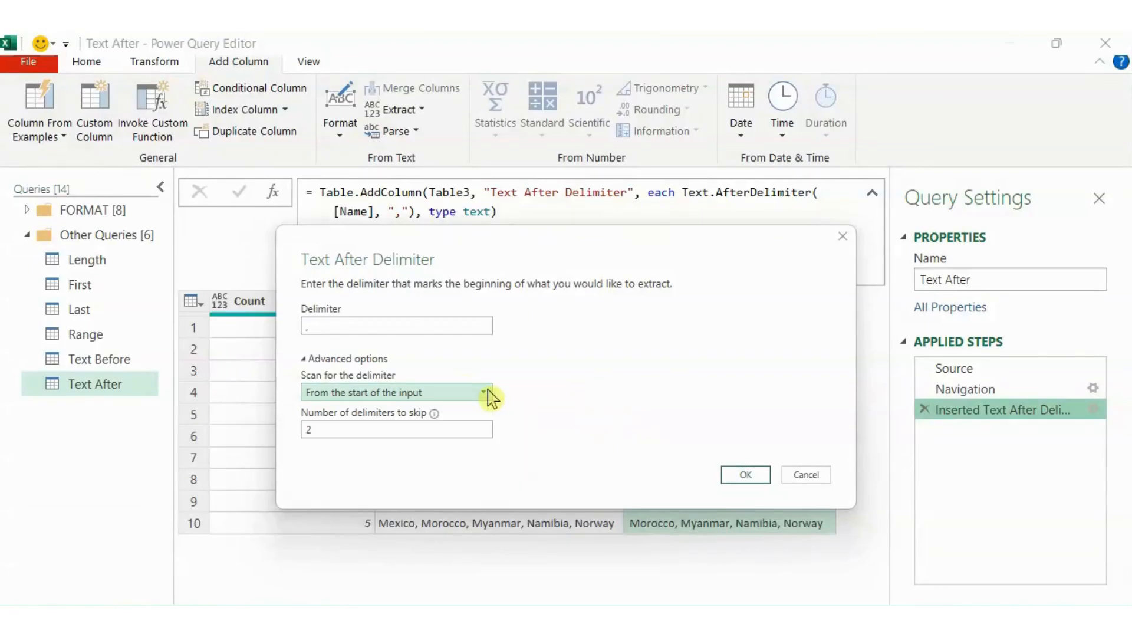
left_click(744, 477)
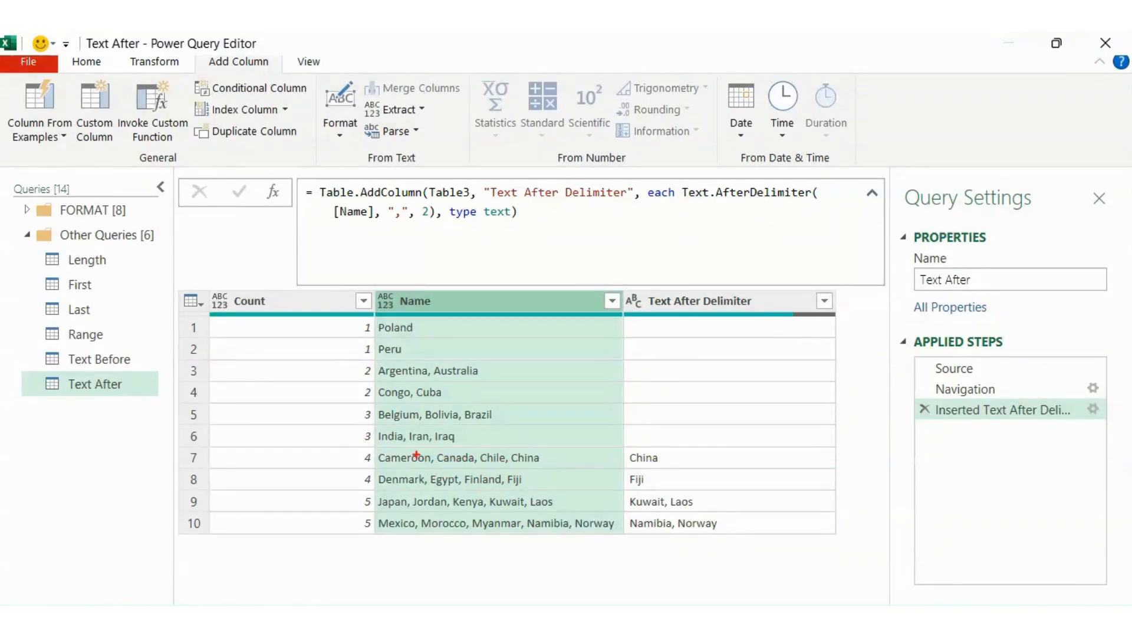
Compare the Name values in rows 7 and 9 with their extracted Text After Delimiter values, tracing the skipped commas
mouse_move(357, 443)
left_mouse_down()
mouse_move(471, 479)
mouse_move(578, 479)
mouse_move(584, 468)
left_mouse_up()
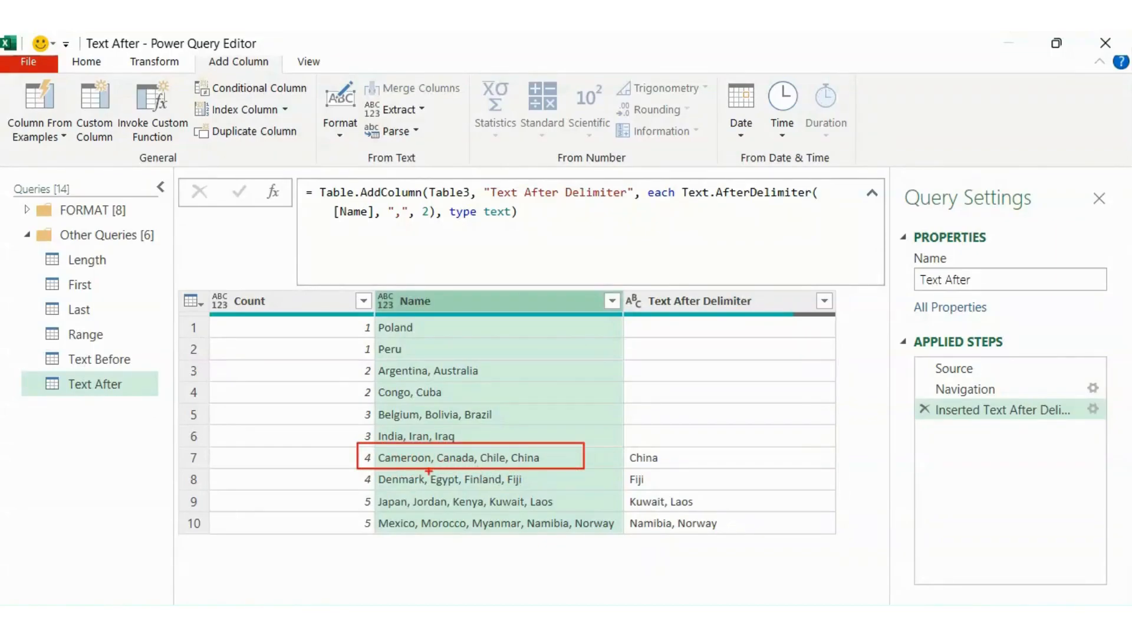
left_click_drag(432, 469, 447, 464)
mouse_move(507, 430)
left_mouse_down()
mouse_move(508, 479)
mouse_move(538, 466)
left_mouse_up()
left_click_drag(630, 467, 672, 462)
mouse_move(362, 488)
left_mouse_down()
mouse_move(362, 503)
mouse_move(594, 513)
left_mouse_up()
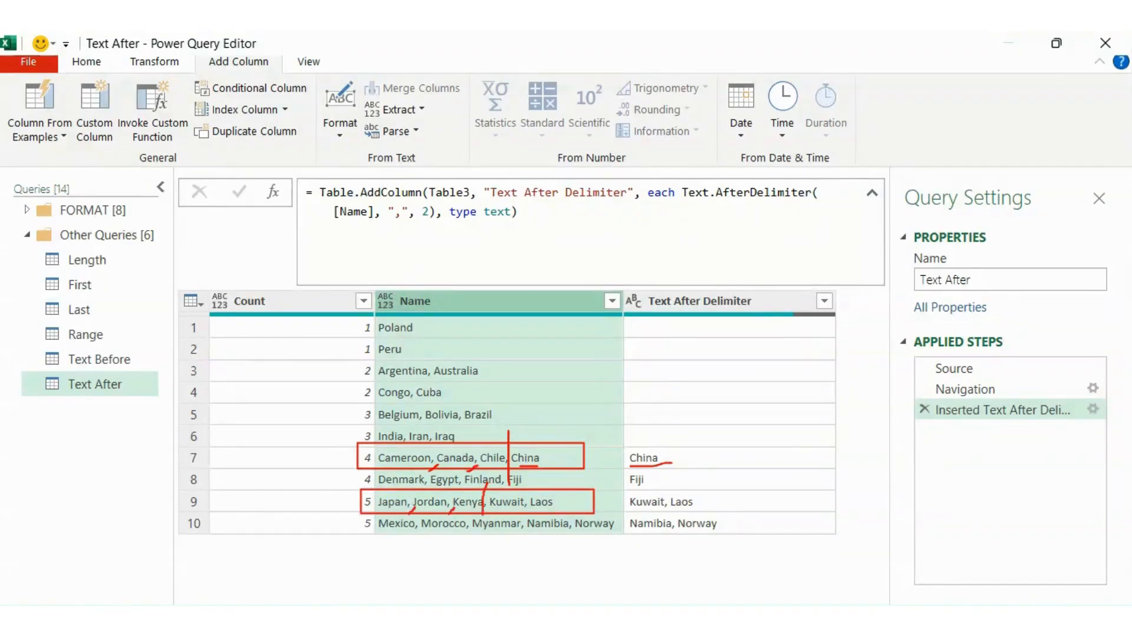
left_click_drag(497, 507, 554, 507)
left_click_drag(629, 508, 700, 507)
Check the Name values in rows 1 to 6 against their Text After Delimiter cells
mouse_move(420, 337)
left_mouse_down()
mouse_move(436, 333)
mouse_move(440, 350)
left_mouse_up()
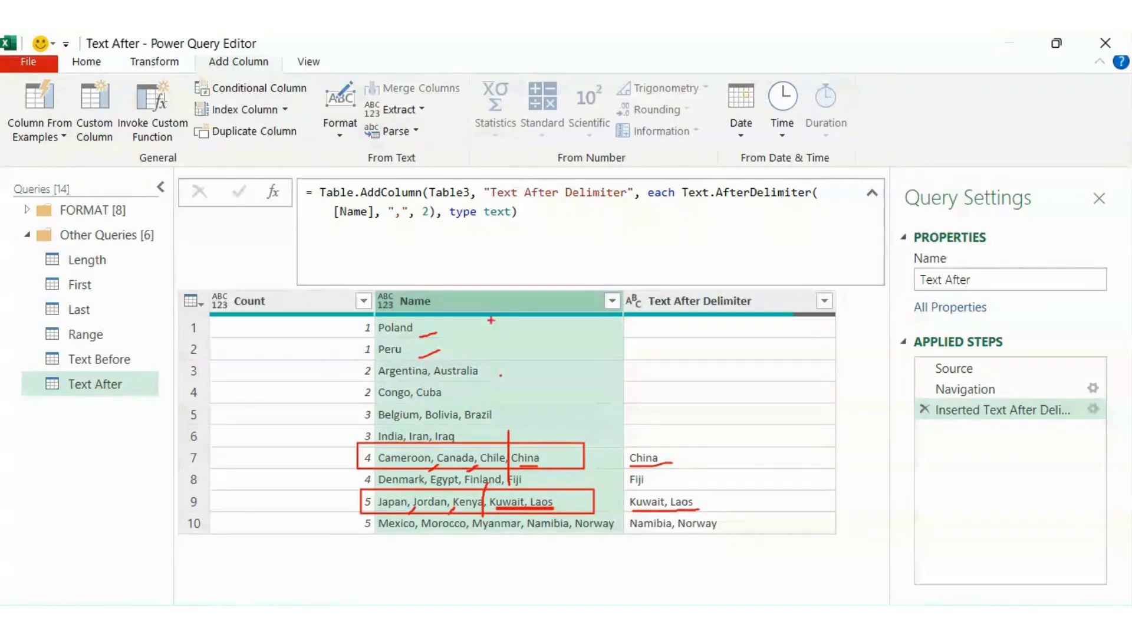
left_click_drag(500, 318, 499, 434)
mouse_move(646, 324)
left_mouse_down()
mouse_move(704, 447)
mouse_move(811, 447)
left_mouse_up()
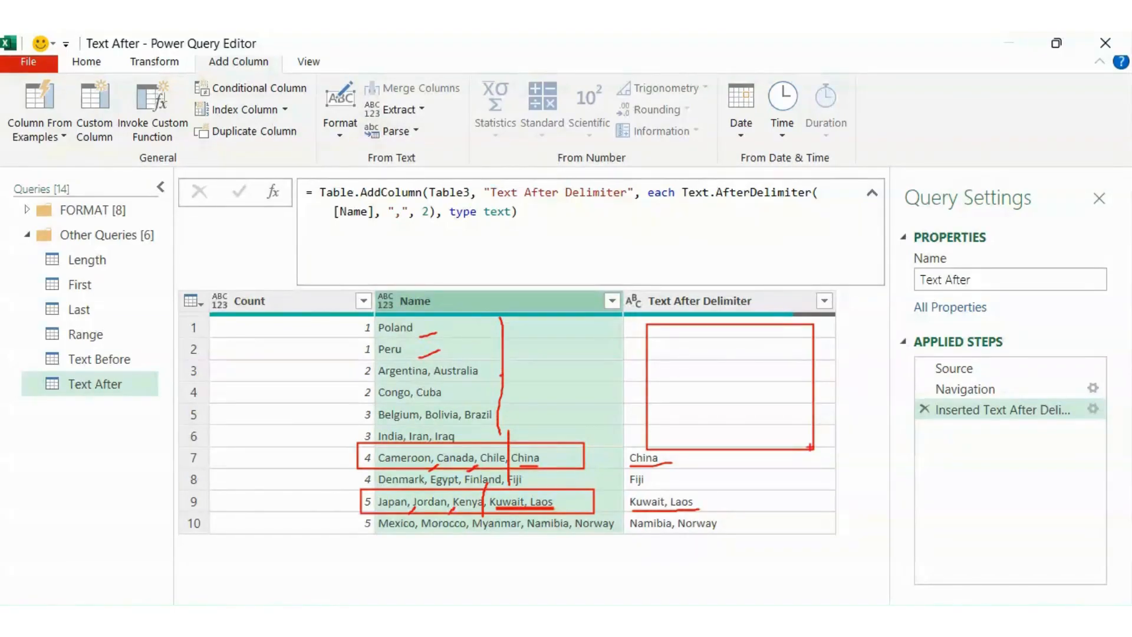
key("Escape")
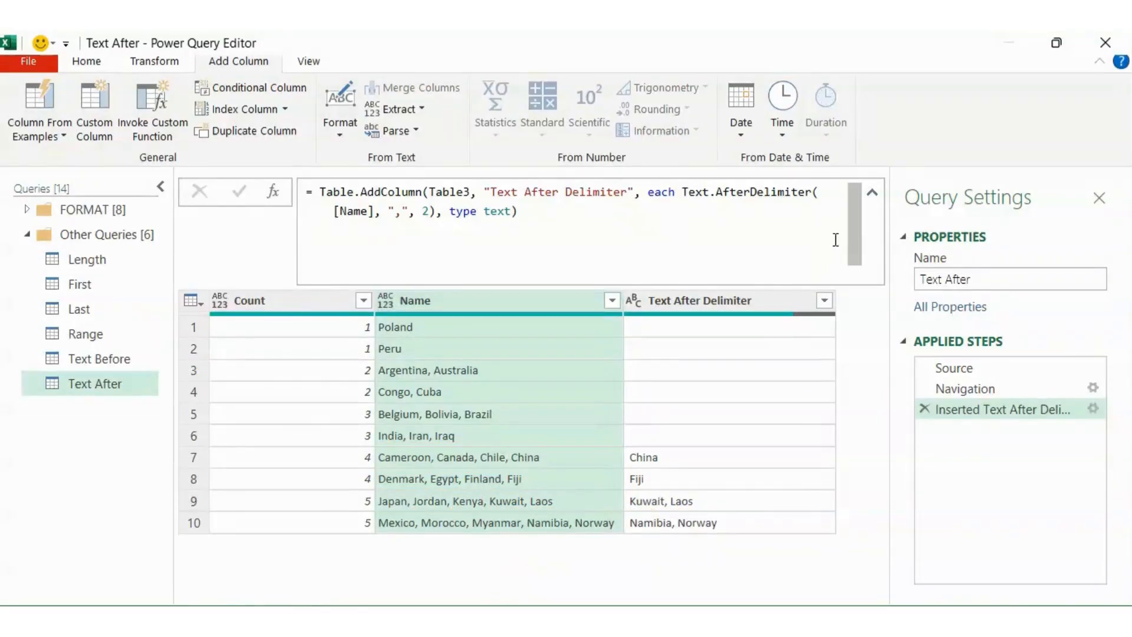
Collapse the formula bar and create a new blank query below Text After
left_click(874, 195)
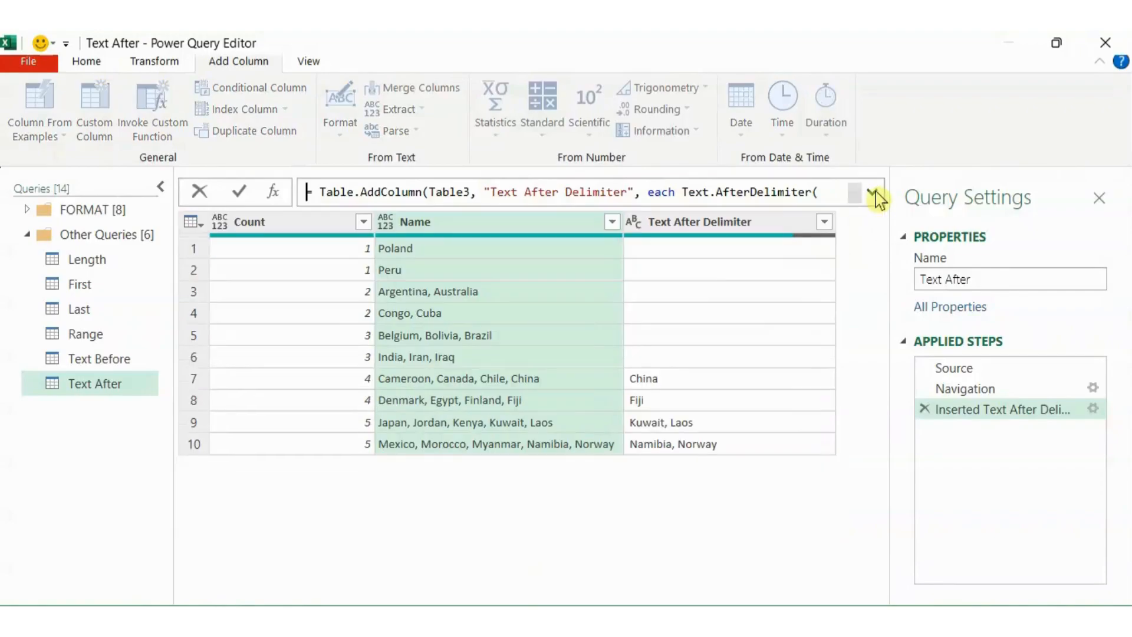
right_click(81, 420)
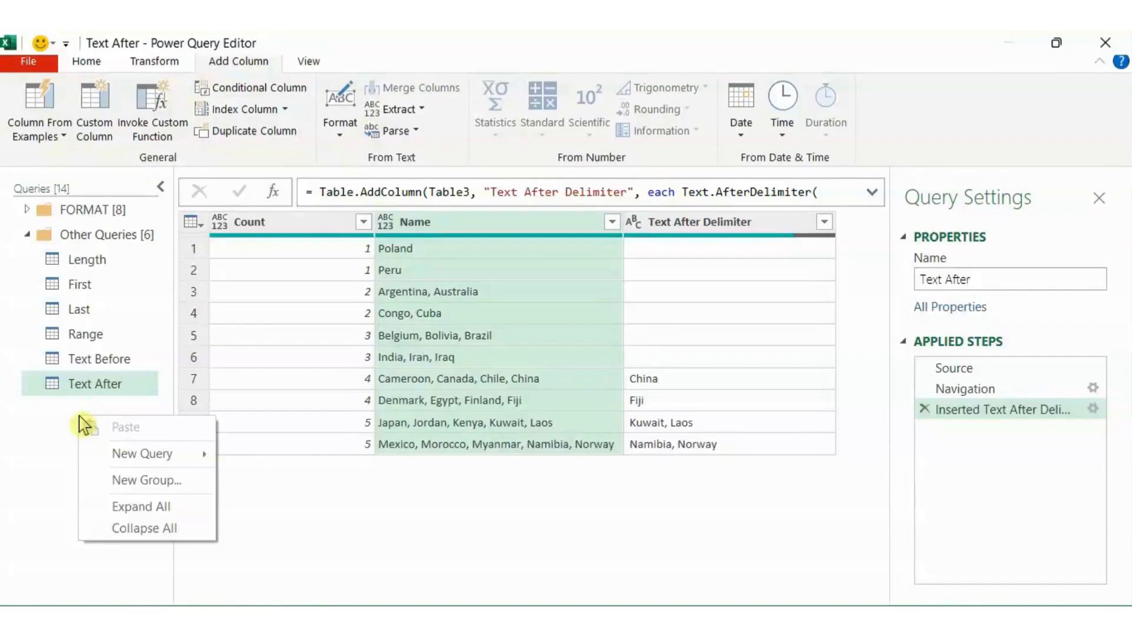
mouse_move(157, 455)
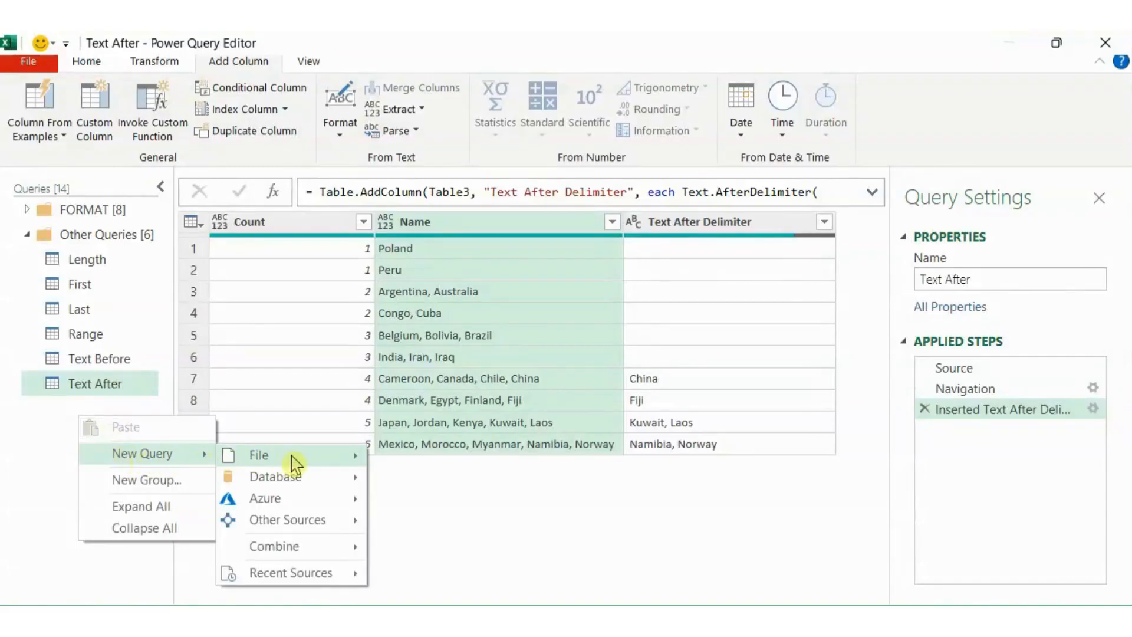
mouse_move(316, 519)
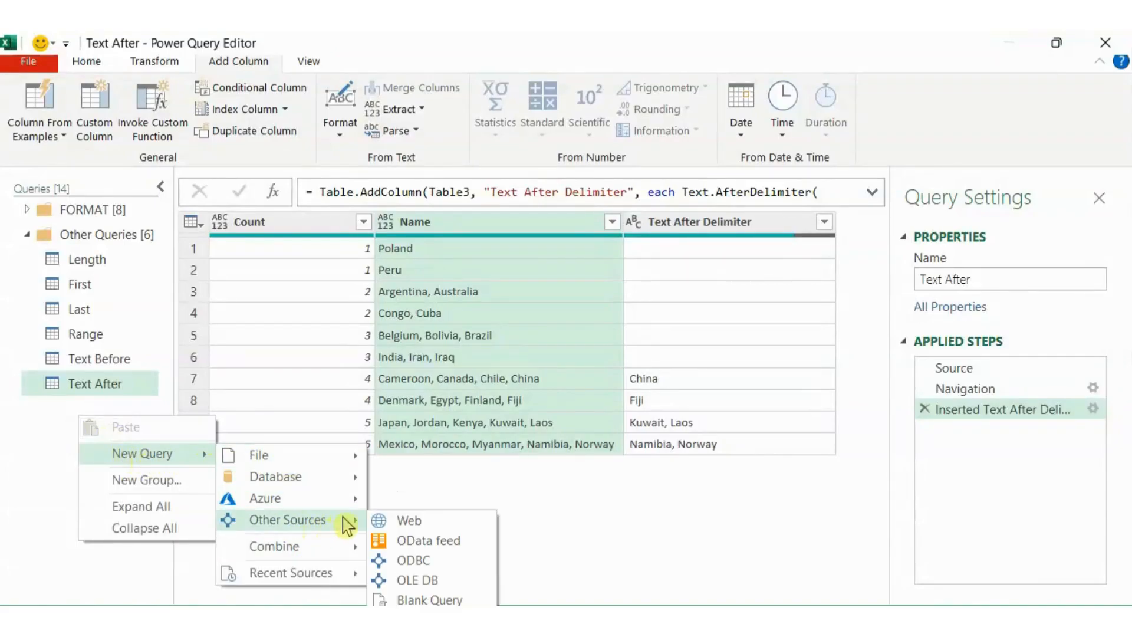
left_click(419, 600)
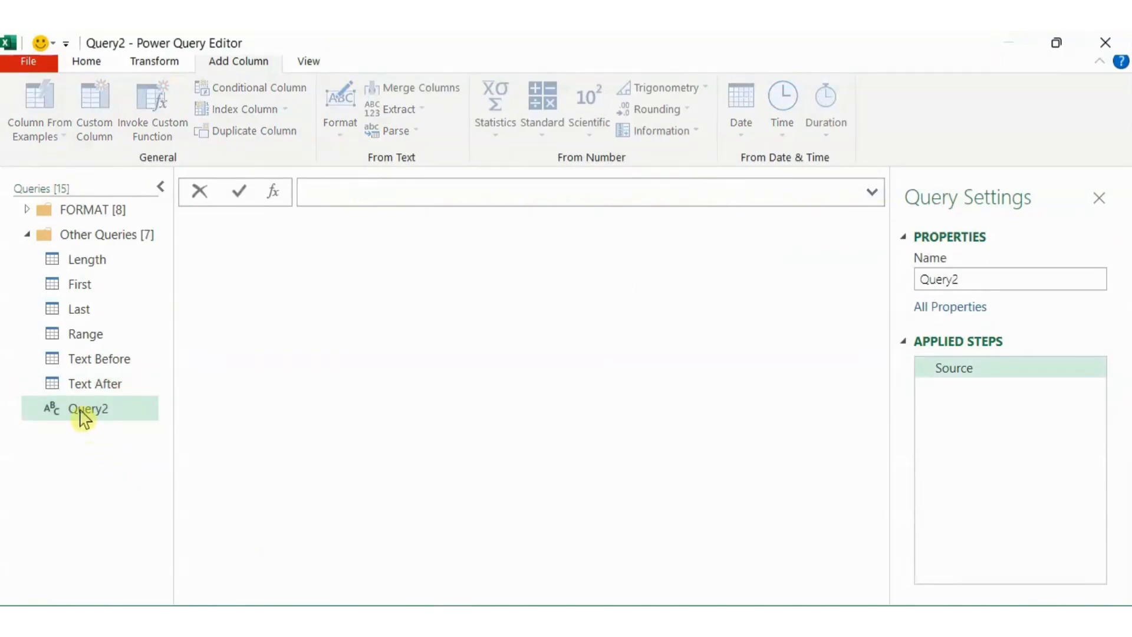
Enter the formula =Excel.CurrentWorkbook() as the source of the new query
left_click(325, 192)
type("=ex")
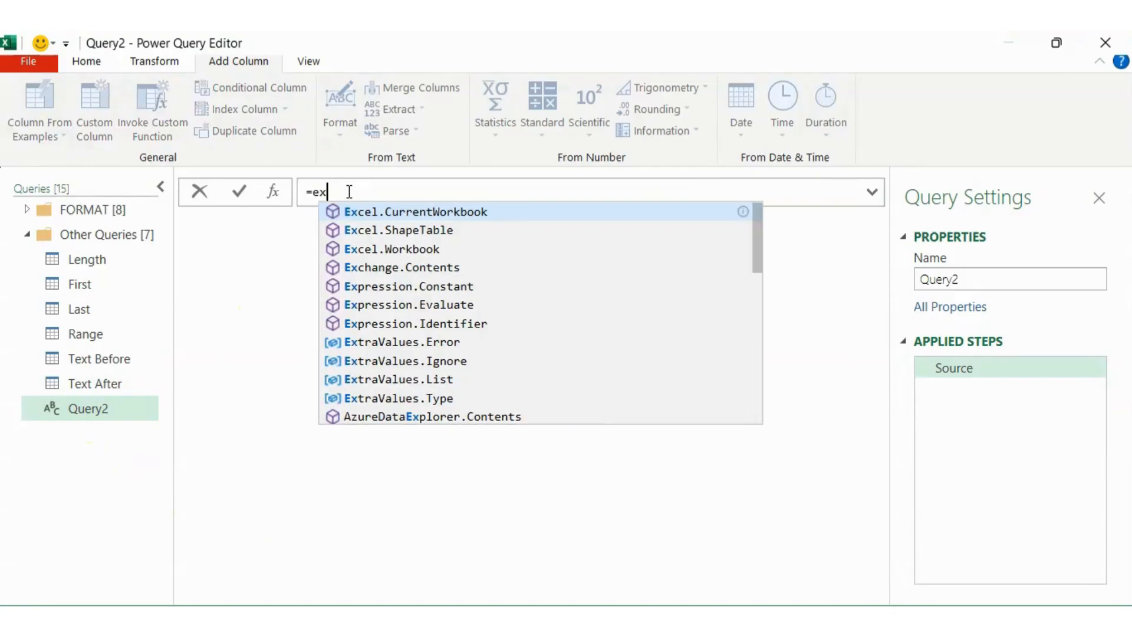
key("Tab")
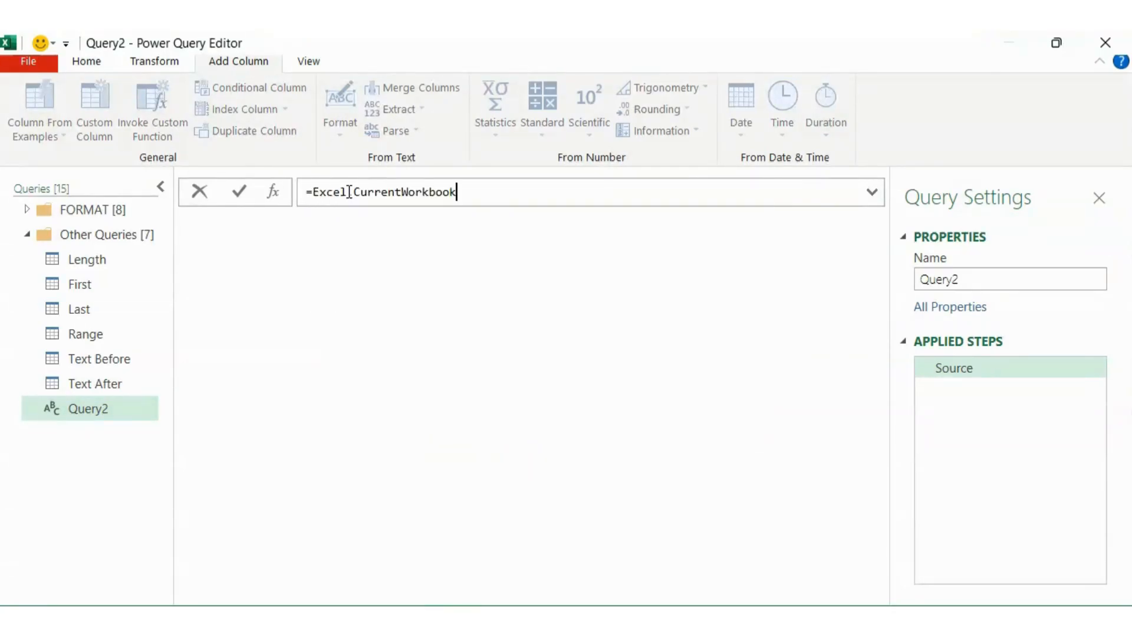
type("())")
key("Return")
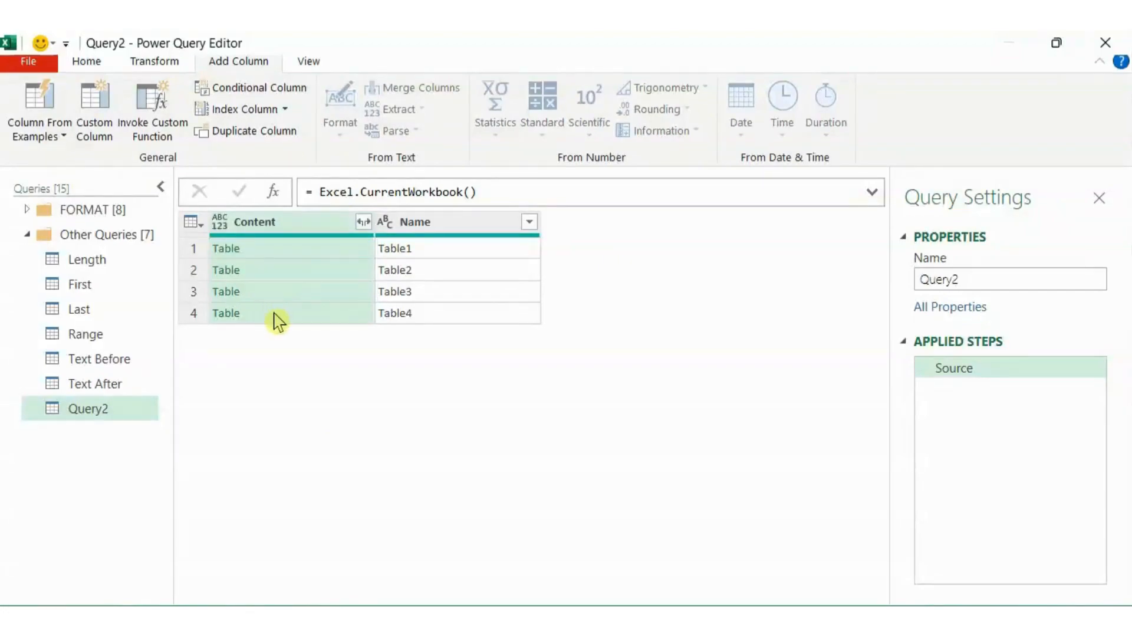
Preview and open the content of Table4, and widen its Name column to show the full text
left_click(277, 322)
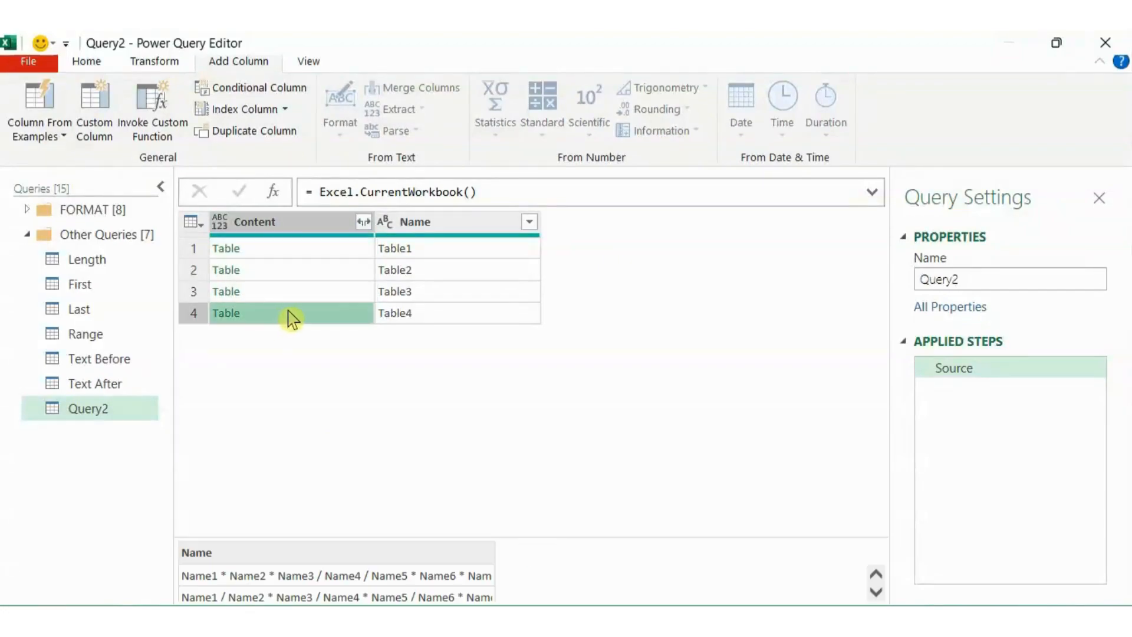
left_click(235, 315)
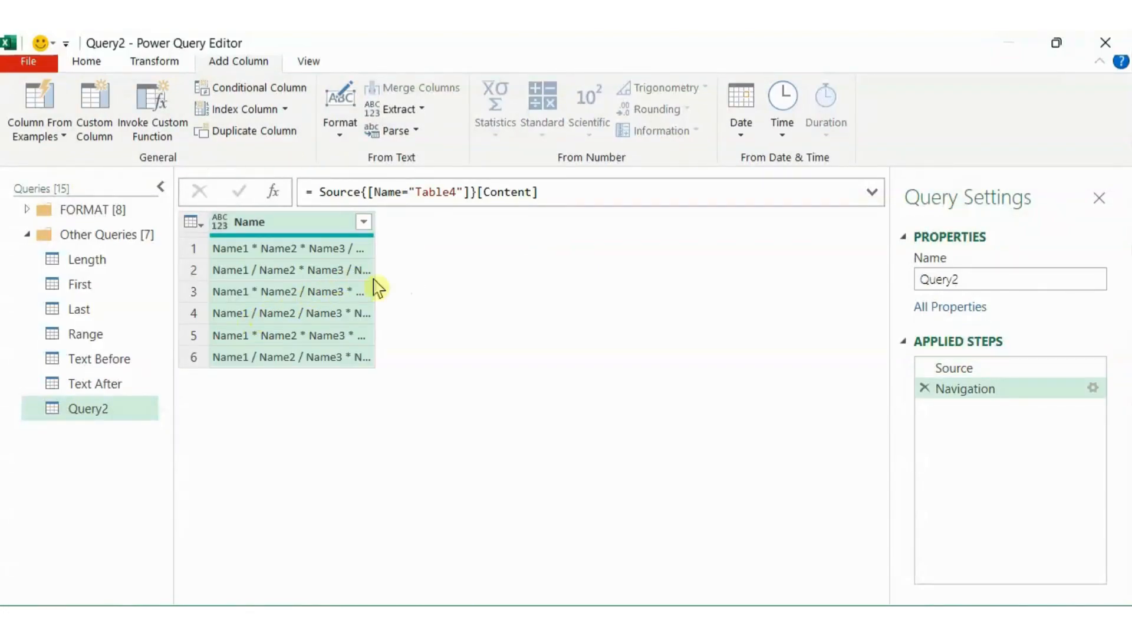
left_click_drag(379, 232, 567, 223)
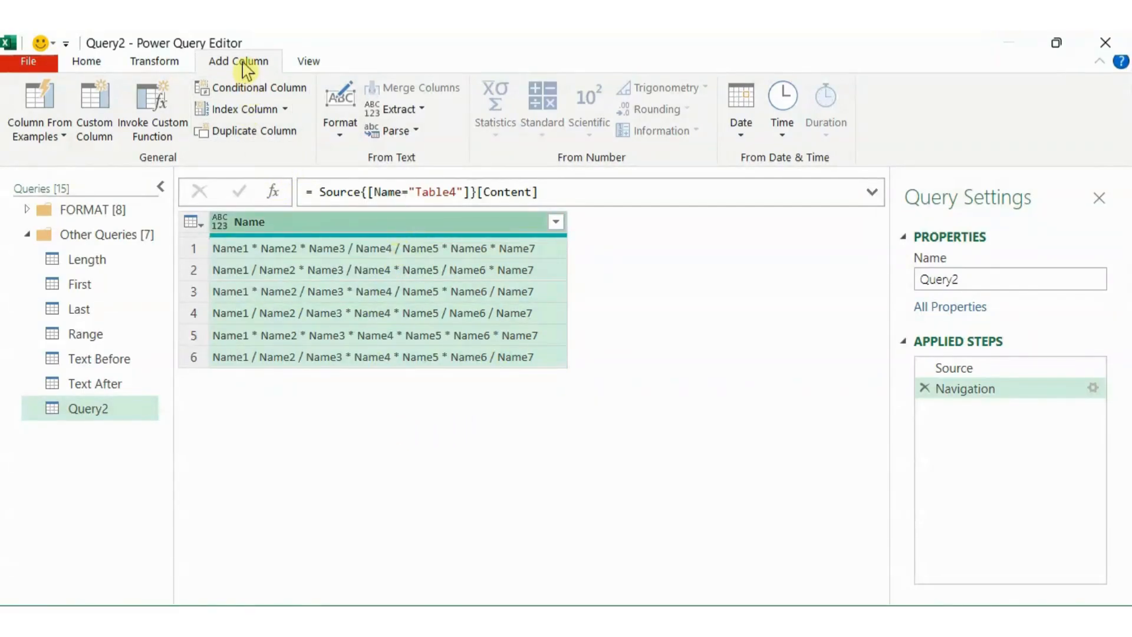
Start adding a Text Between Delimiters extraction column from Name and examine the start and end delimiter settings
left_click(418, 112)
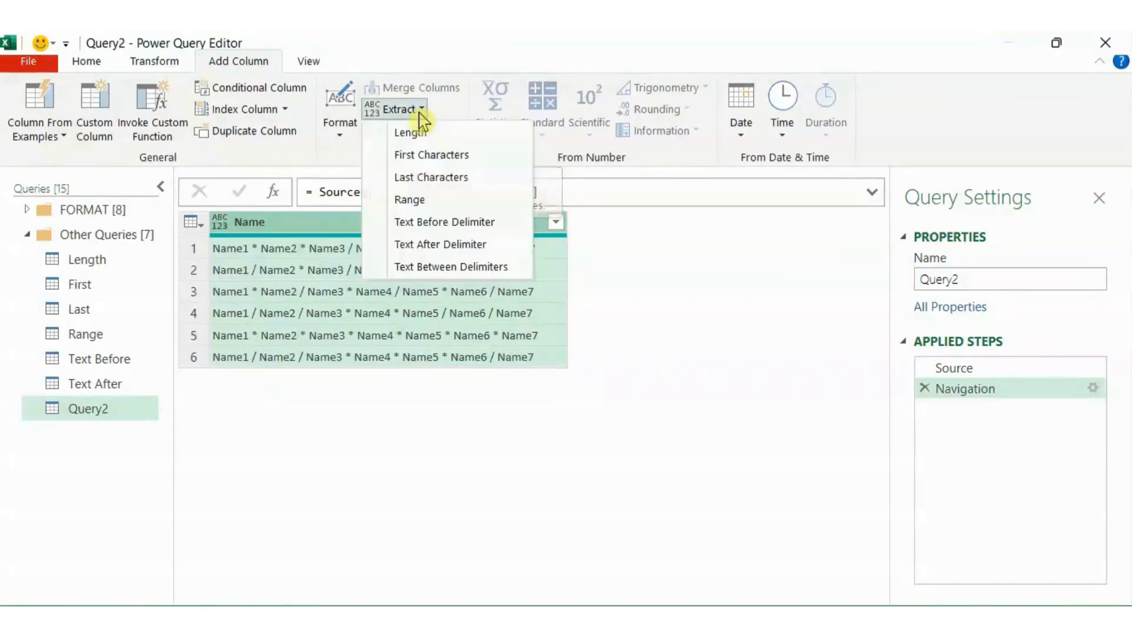
left_click(428, 269)
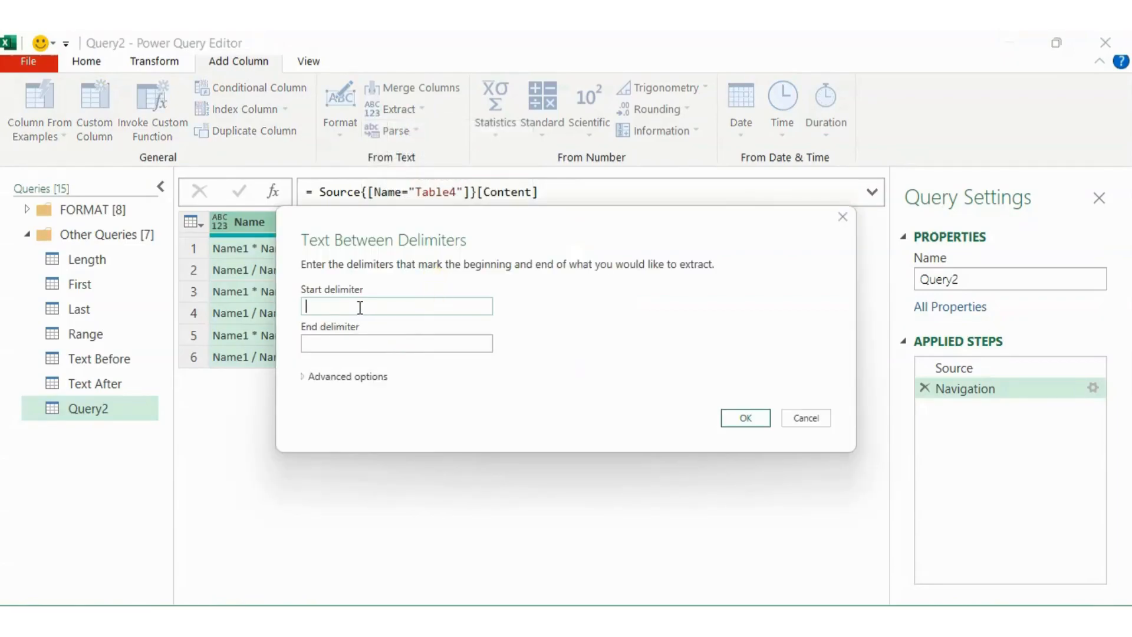
left_click_drag(454, 226, 421, 213)
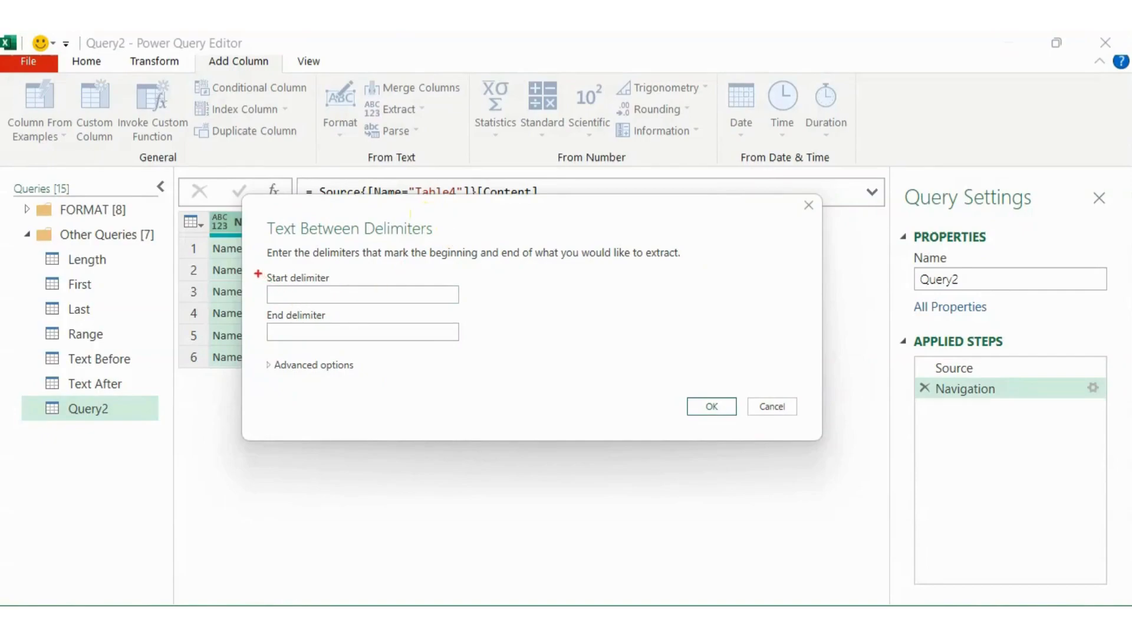
mouse_move(258, 267)
left_mouse_down()
mouse_move(271, 285)
mouse_move(480, 308)
left_mouse_up()
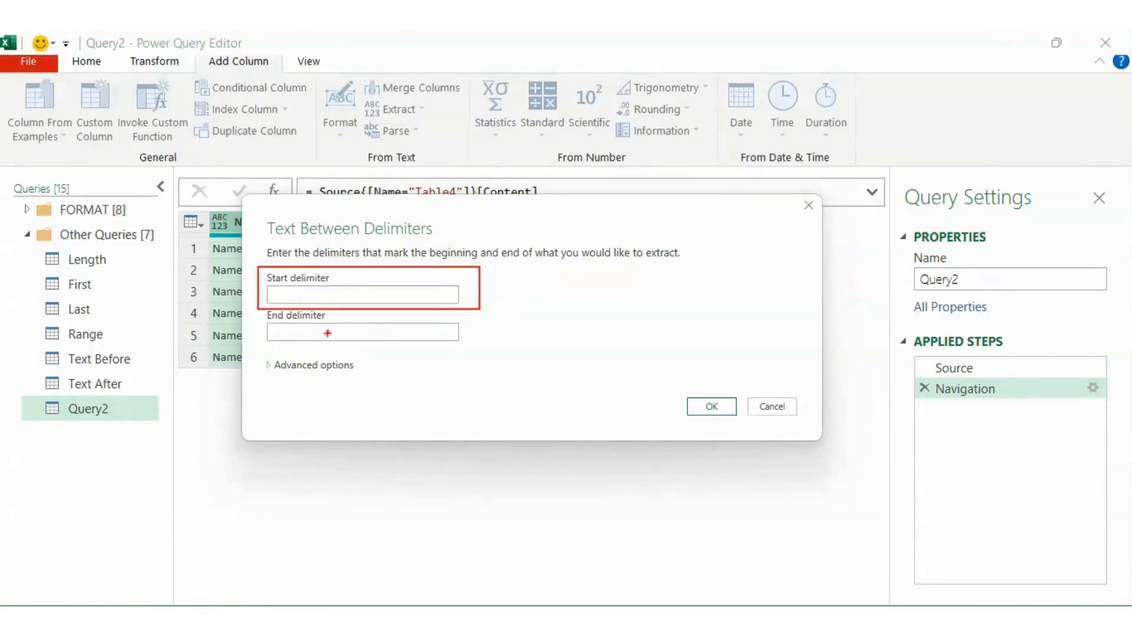
mouse_move(257, 307)
left_mouse_down()
mouse_move(343, 343)
mouse_move(479, 349)
left_mouse_up()
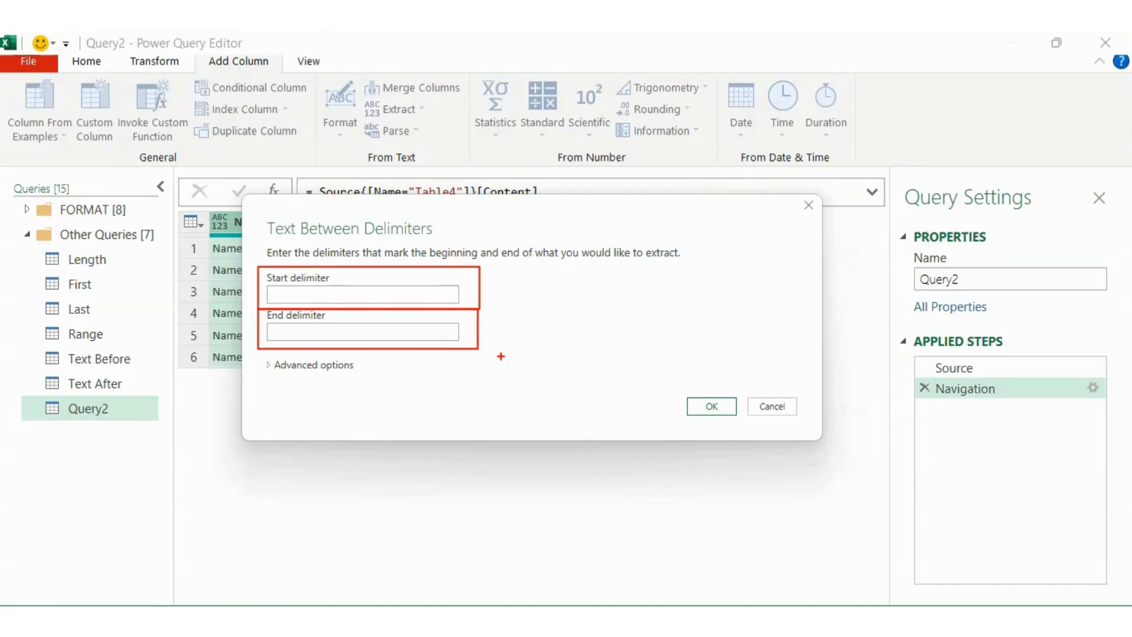
key("Escape")
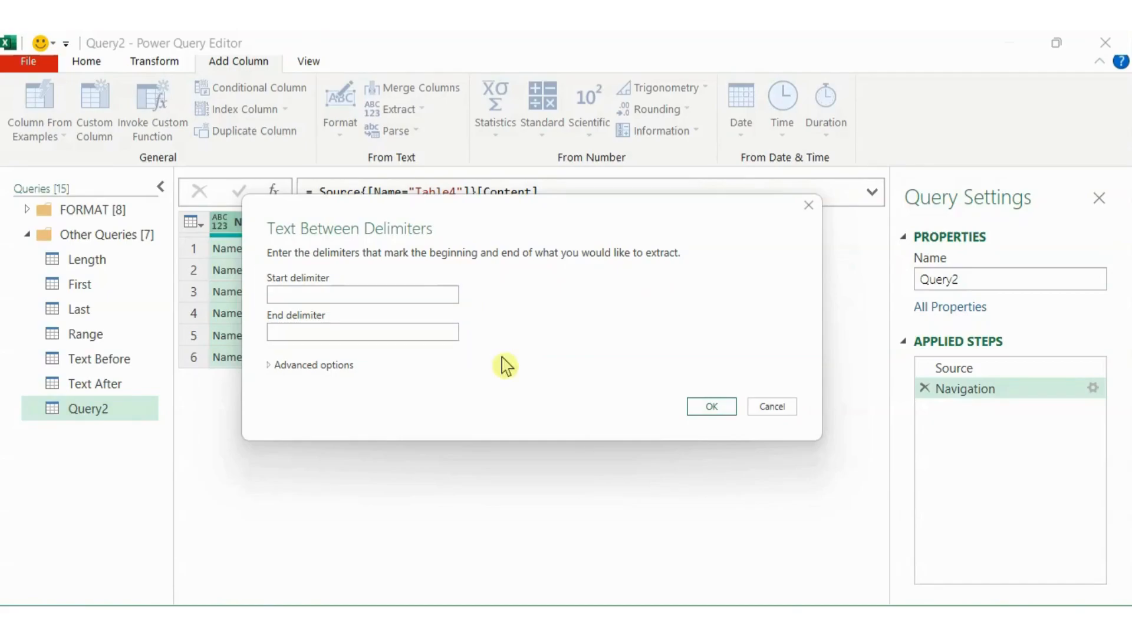
Set the start delimiter to * and the end delimiter to /, and create the extracted column
mouse_move(564, 212)
left_mouse_down()
mouse_move(560, 292)
mouse_move(564, 275)
mouse_move(659, 273)
mouse_move(569, 284)
left_mouse_up()
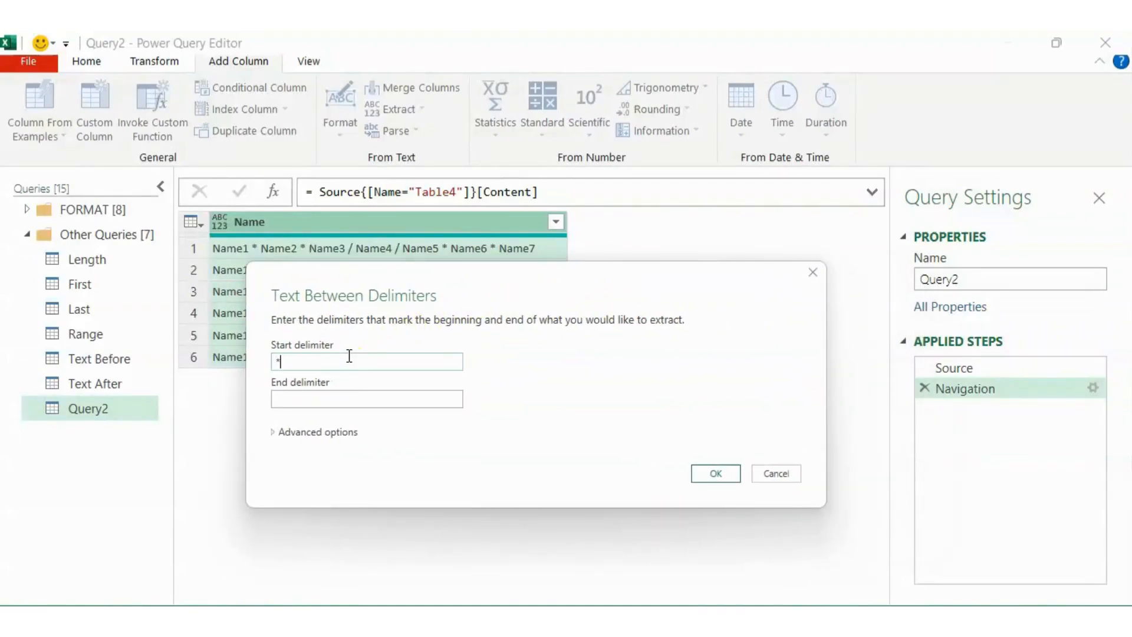
left_click(324, 400)
mouse_move(522, 283)
left_mouse_down()
mouse_move(540, 271)
mouse_move(520, 291)
left_mouse_up()
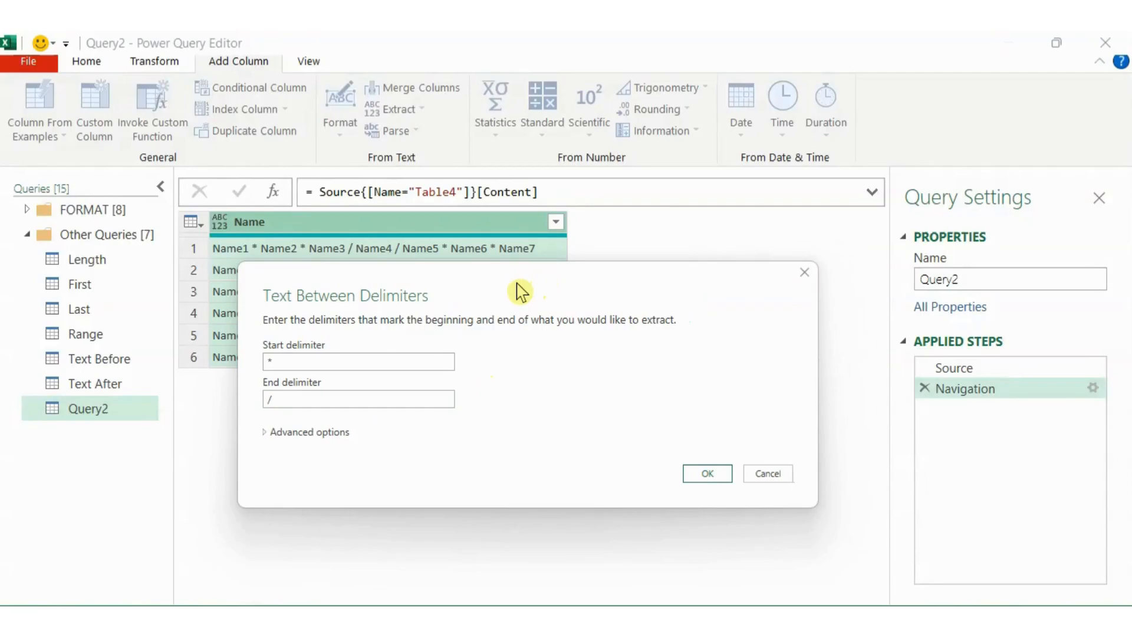
left_click(700, 477)
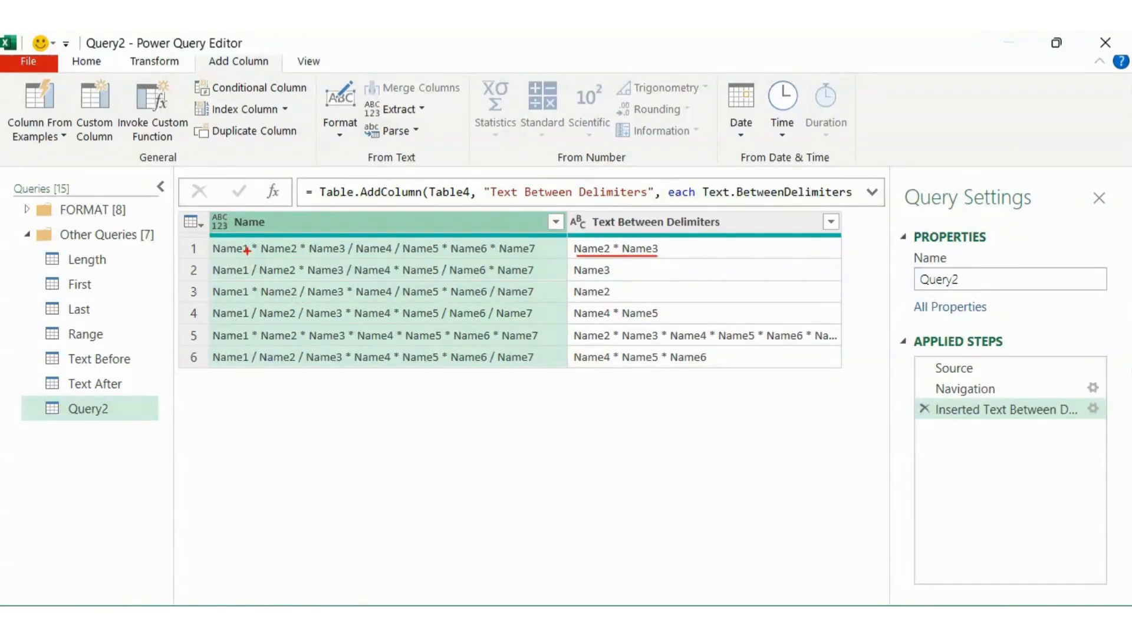
Compare the Name values in rows 1 to 4 with the extracted Text Between Delimiters values
left_click_drag(262, 255, 345, 253)
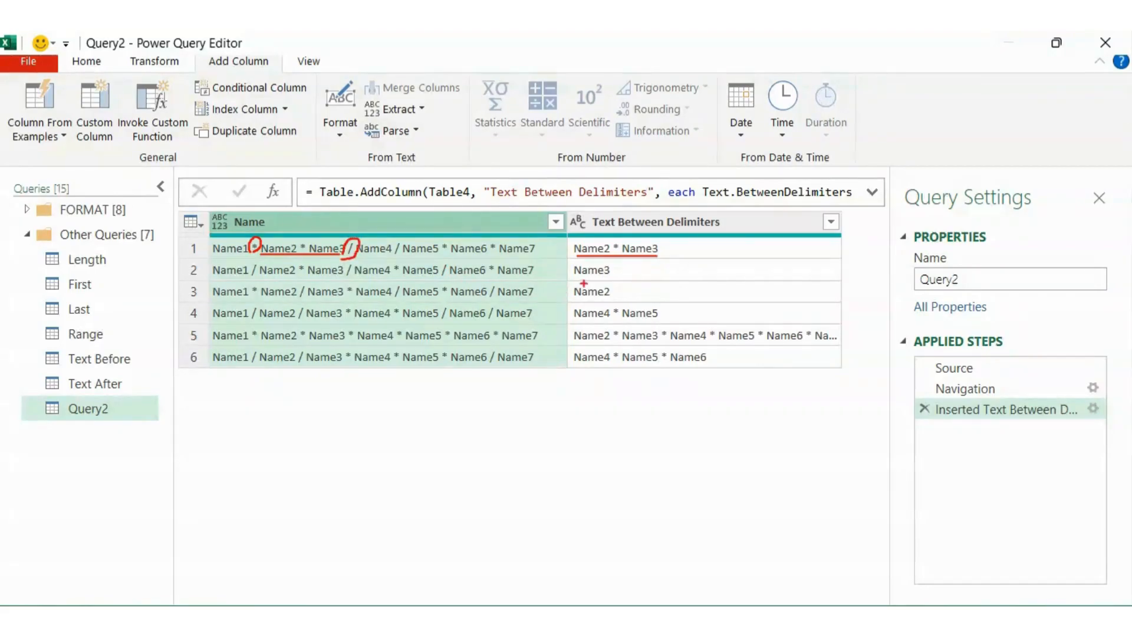
left_click_drag(575, 276, 608, 276)
left_click_drag(307, 277, 345, 276)
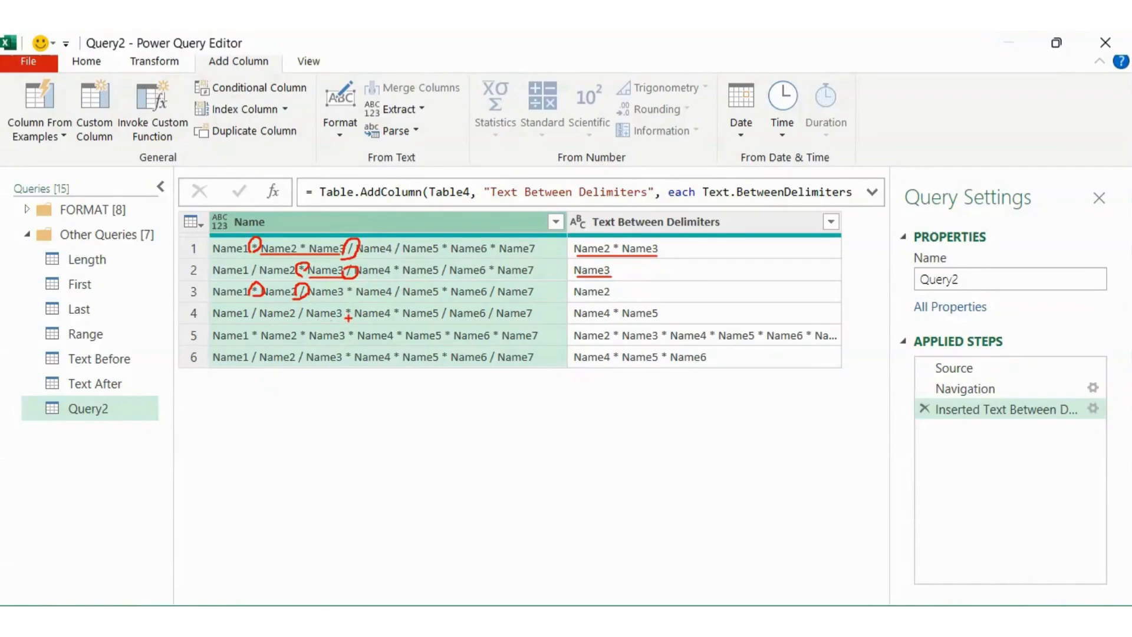
mouse_move(333, 317)
left_mouse_down()
mouse_move(352, 300)
mouse_move(344, 323)
left_mouse_up()
left_click_drag(357, 322, 454, 314)
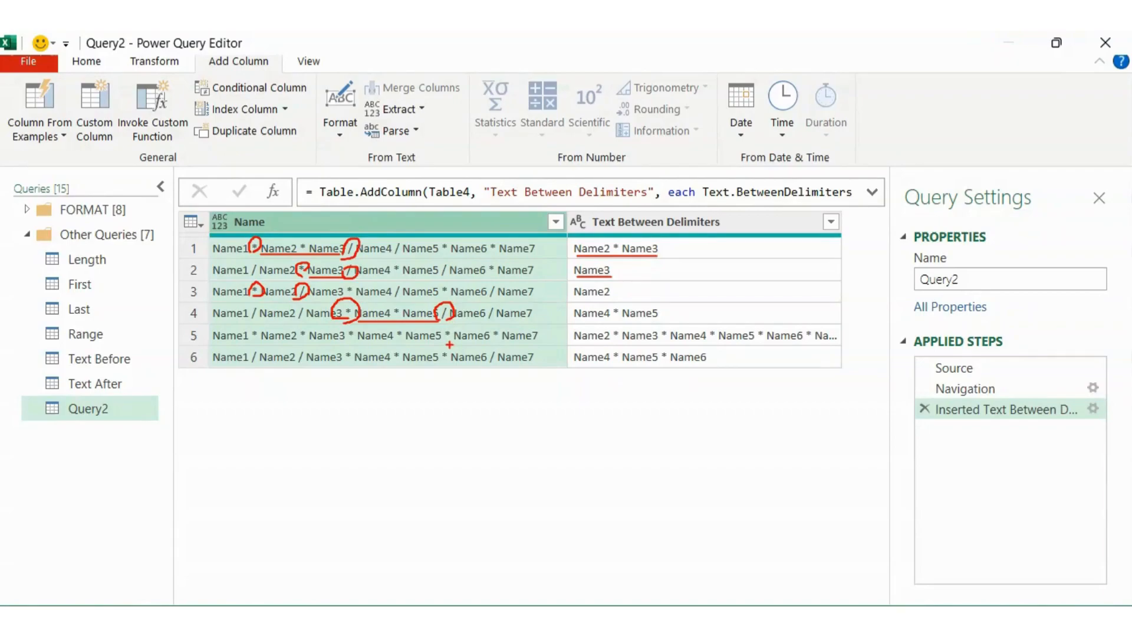
key("Escape")
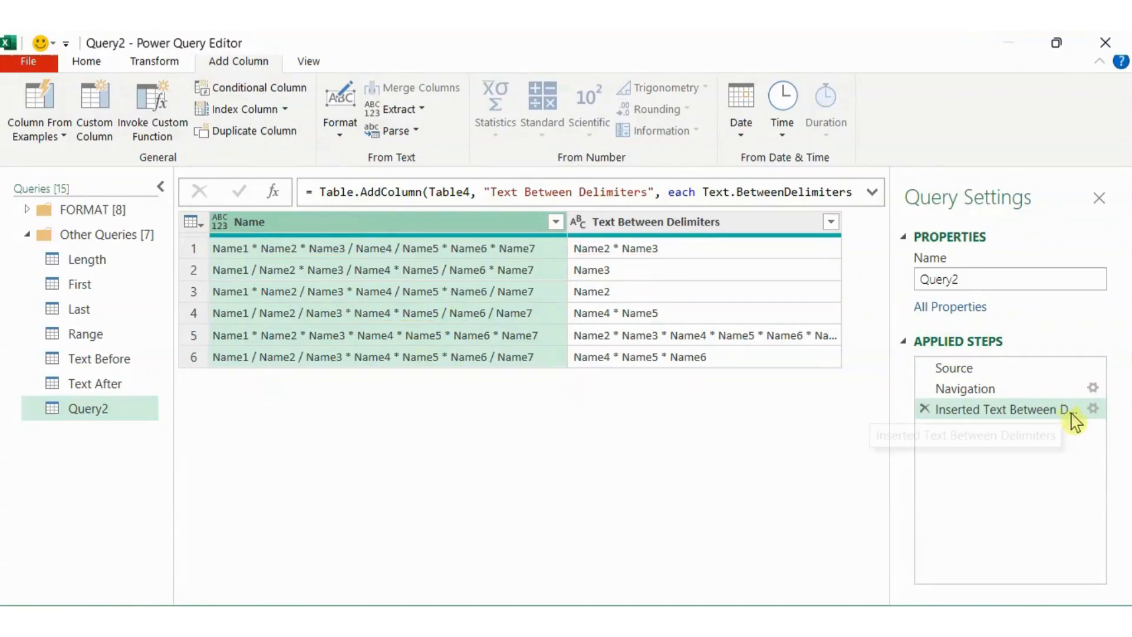
Reopen the Inserted Text Between Delimiters step's settings, expand the advanced options and examine the scan and skip settings for both delimiters
left_click(1093, 408)
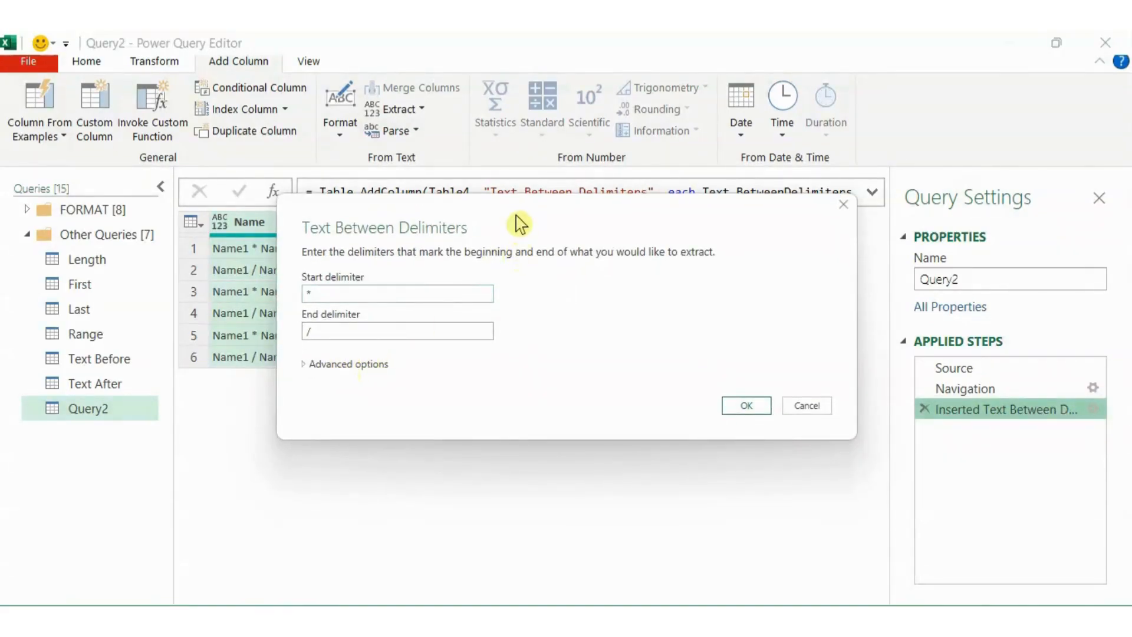
left_click(281, 351)
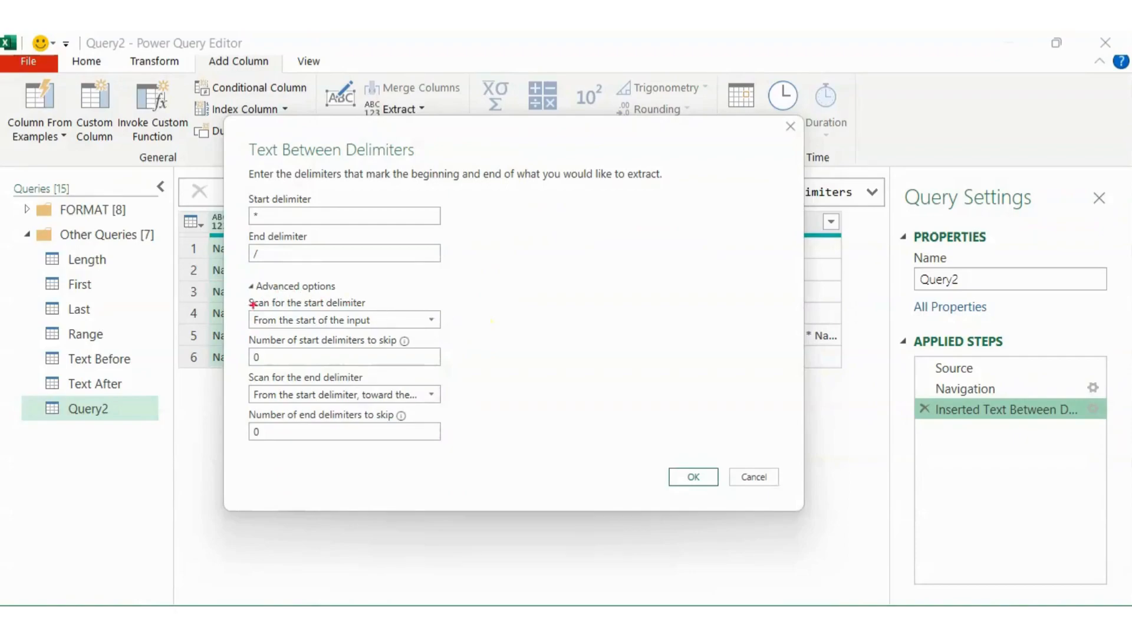
mouse_move(227, 272)
left_mouse_down()
mouse_move(254, 332)
mouse_move(428, 381)
mouse_move(485, 364)
left_mouse_up()
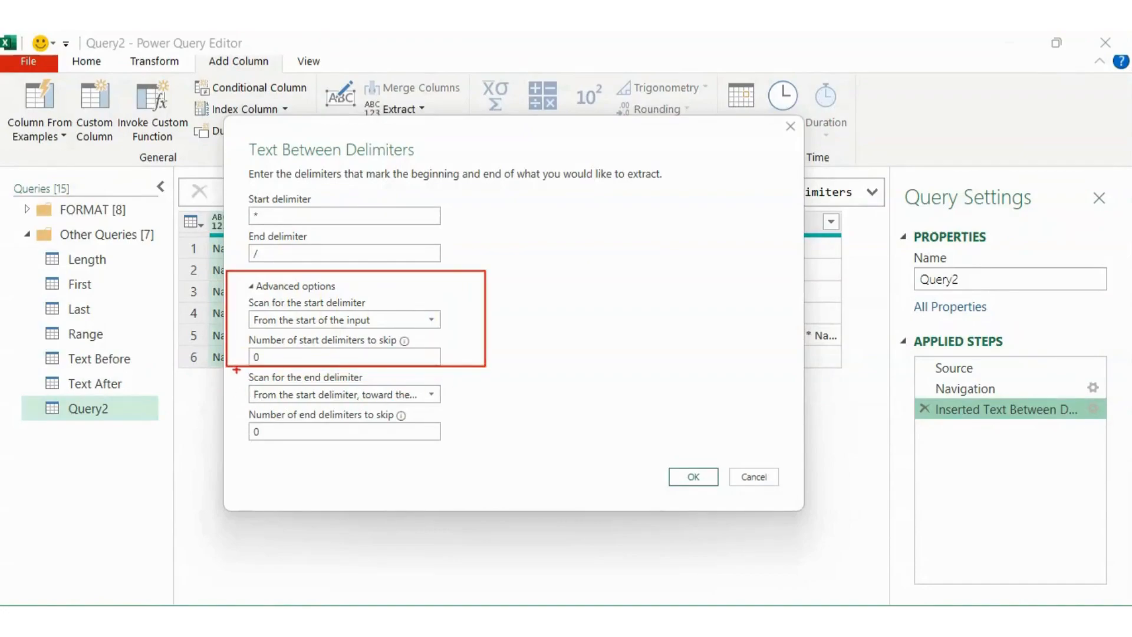
mouse_move(235, 370)
left_mouse_down()
mouse_move(242, 428)
mouse_move(456, 468)
mouse_move(501, 454)
left_mouse_up()
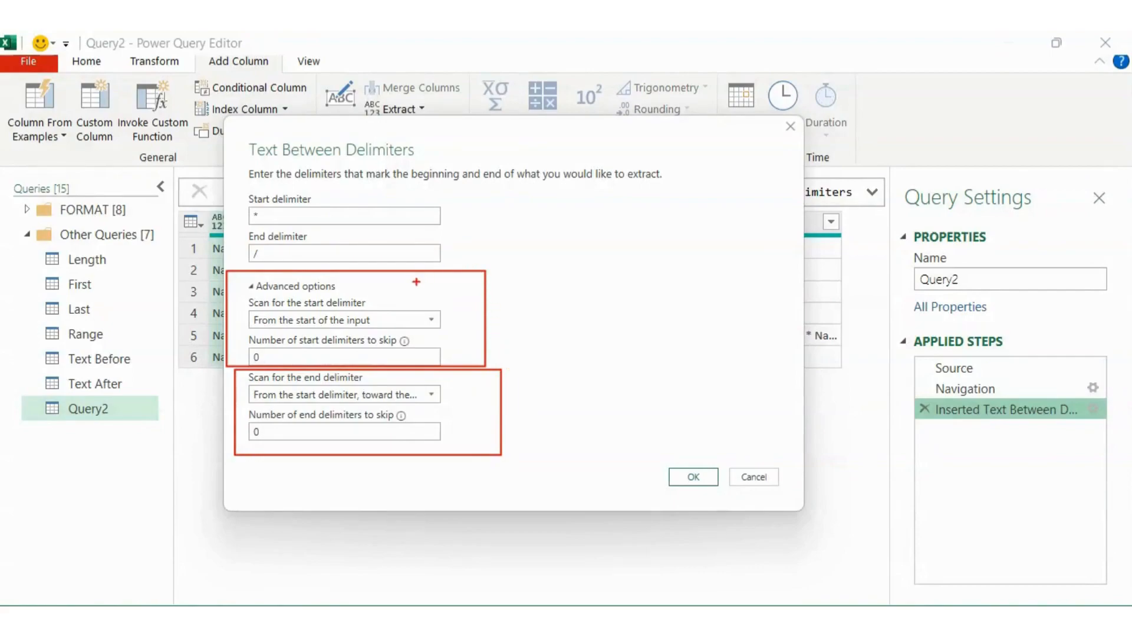
mouse_move(454, 216)
left_mouse_down()
mouse_move(490, 239)
mouse_move(475, 289)
mouse_move(469, 276)
mouse_move(487, 293)
left_mouse_up()
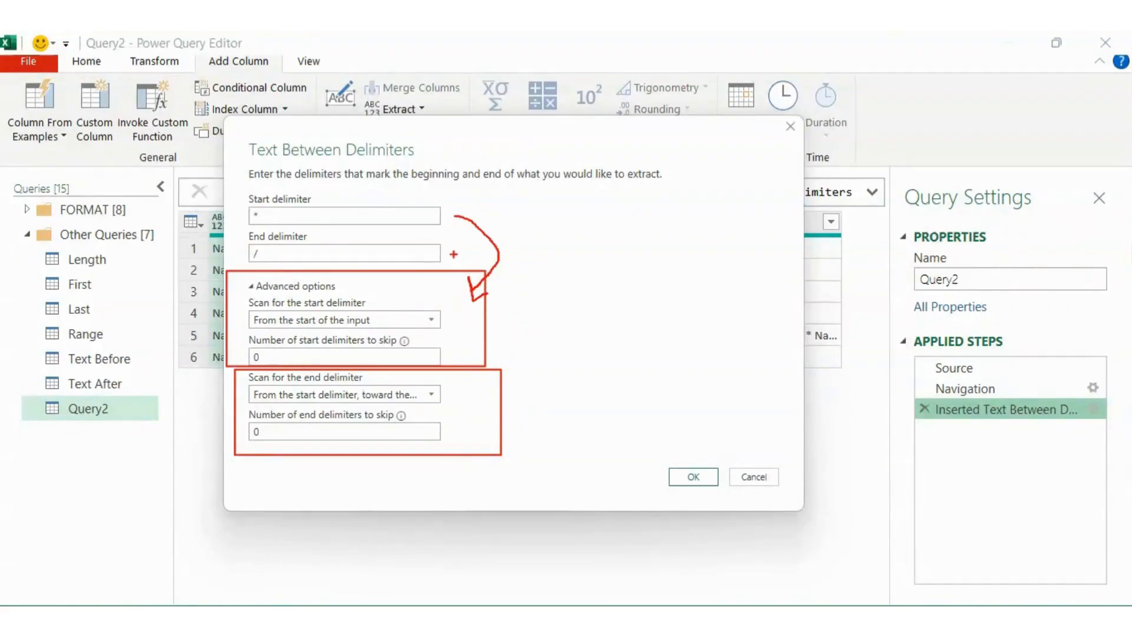
mouse_move(453, 253)
left_mouse_down()
mouse_move(513, 269)
mouse_move(512, 371)
mouse_move(484, 391)
mouse_move(471, 381)
mouse_move(495, 401)
left_mouse_up()
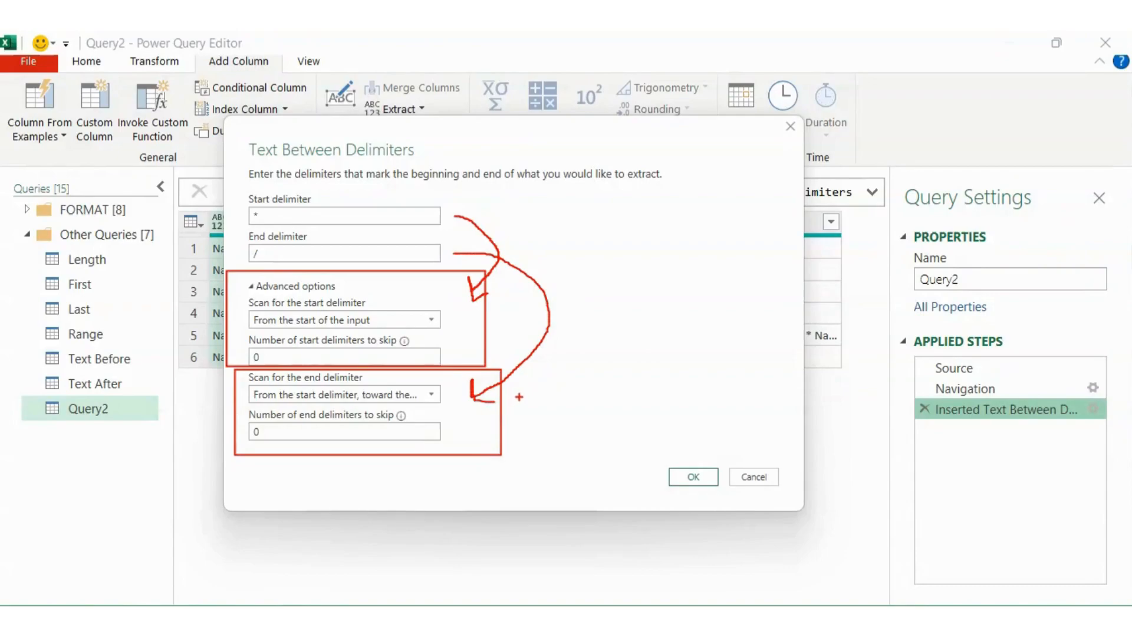
Examine the available scan directions for the start delimiter and the end delimiter in the advanced options
key("Escape")
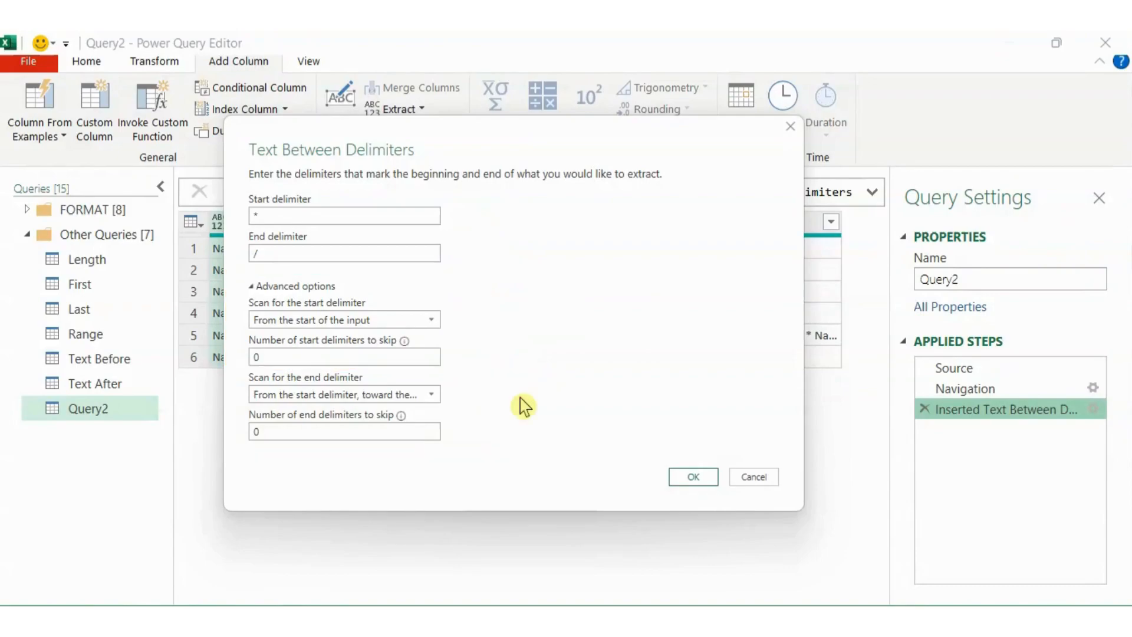
left_click(411, 323)
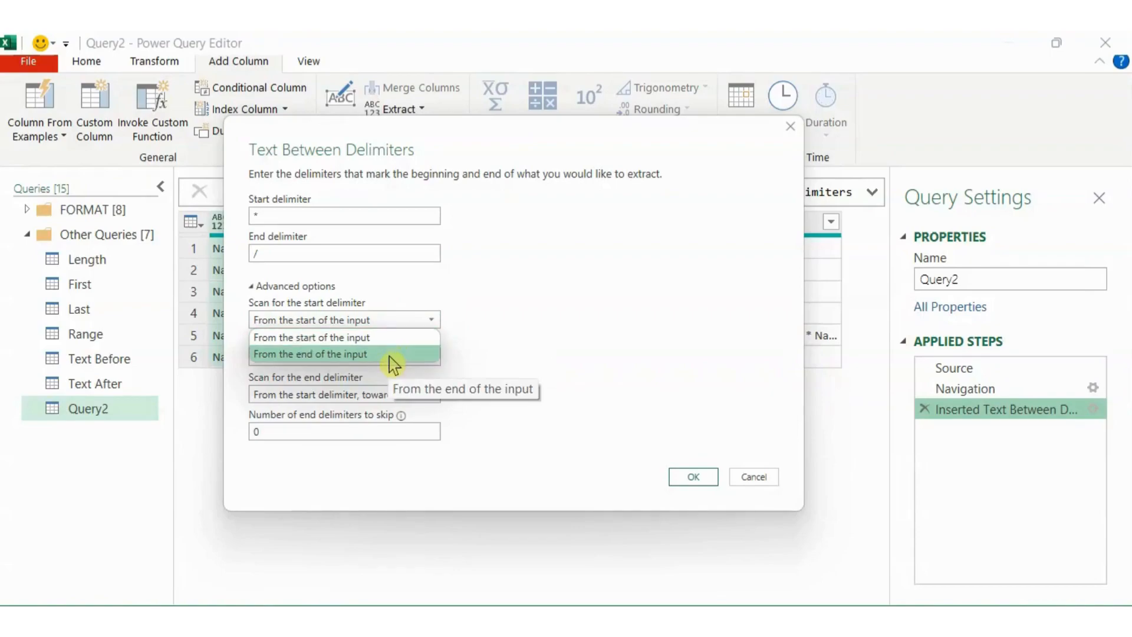
left_click(416, 337)
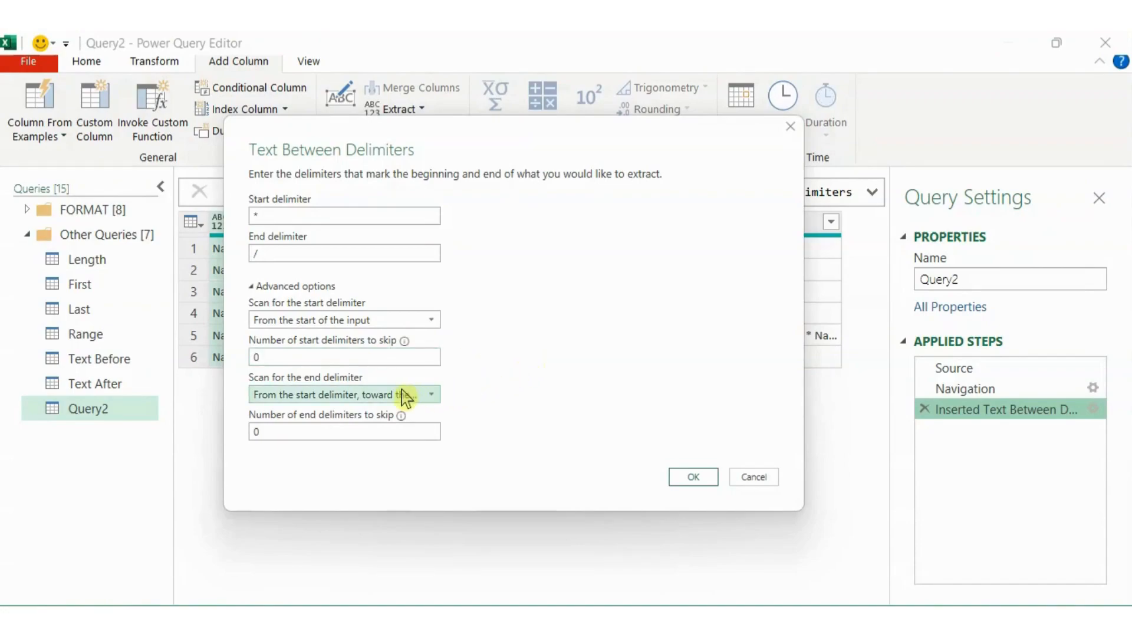
left_click(435, 398)
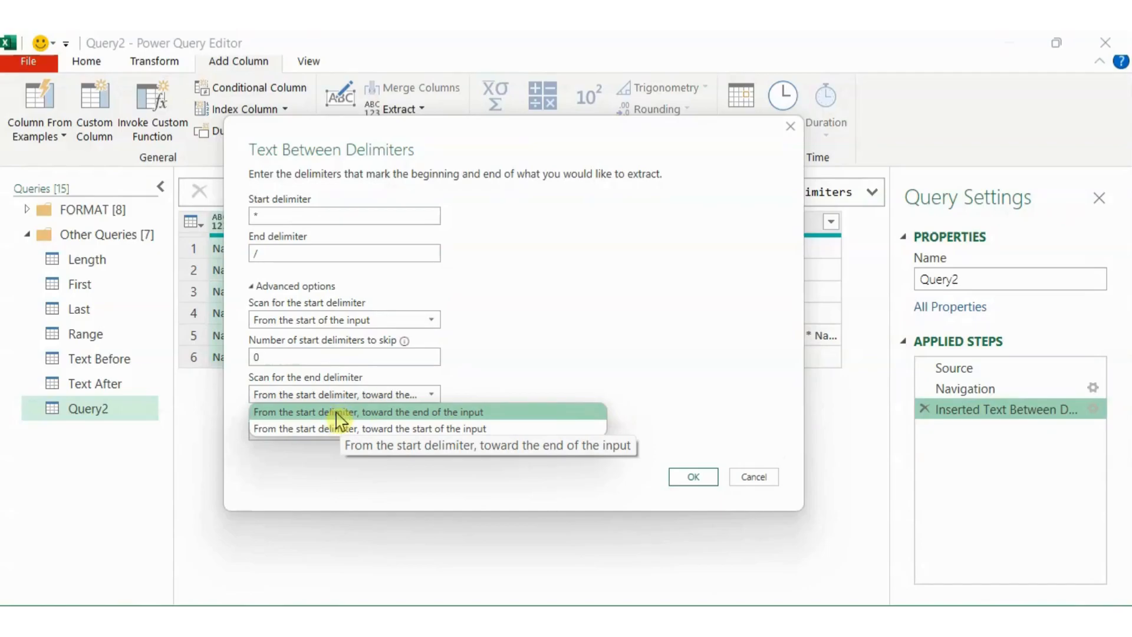
left_click(435, 428)
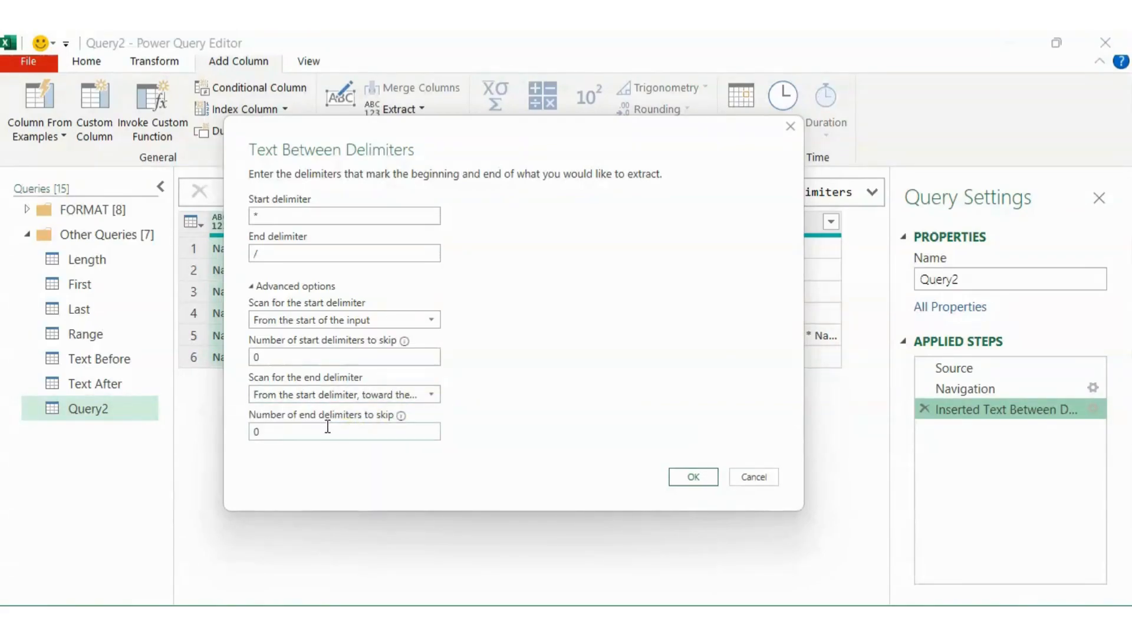
Set the number of end delimiters to skip to 1 and apply the Text Between Delimiters settings
left_click(298, 431)
key("ctrl+2")
mouse_move(239, 204)
left_mouse_down()
mouse_move(286, 224)
mouse_move(280, 267)
left_mouse_up()
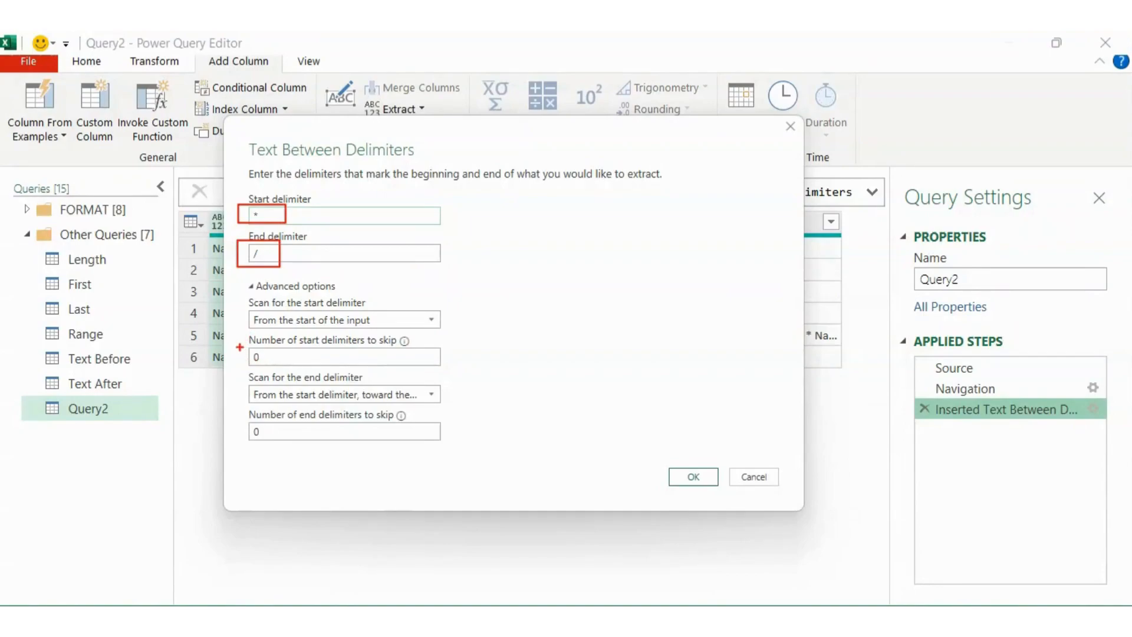
left_click_drag(240, 340, 273, 368)
left_click_drag(242, 417, 279, 450)
key("Escape")
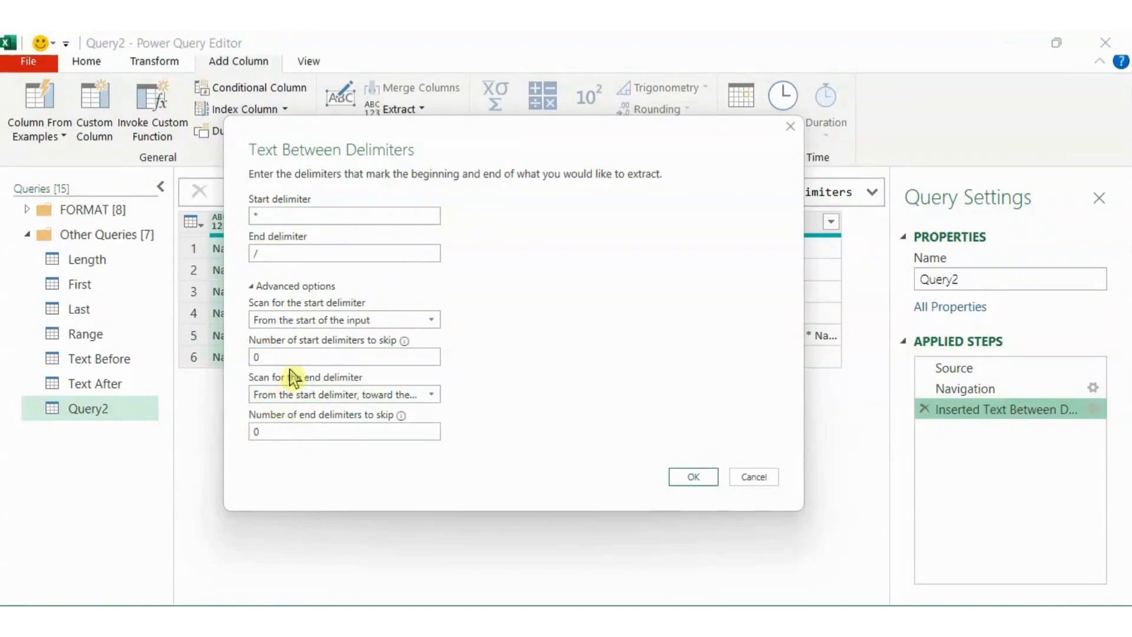
double_click(256, 431)
left_click(681, 478)
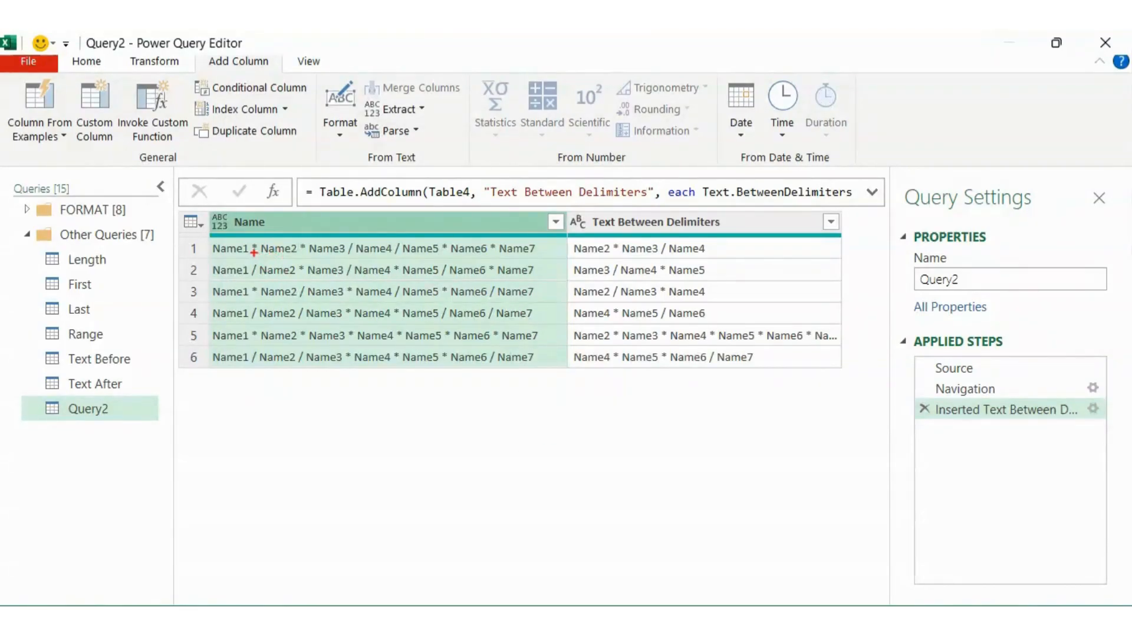
Compare the delimiter positions in Name rows 1 and 3 with their extracted Text Between Delimiters values
left_click_drag(264, 237, 259, 257)
left_click_drag(260, 230, 345, 228)
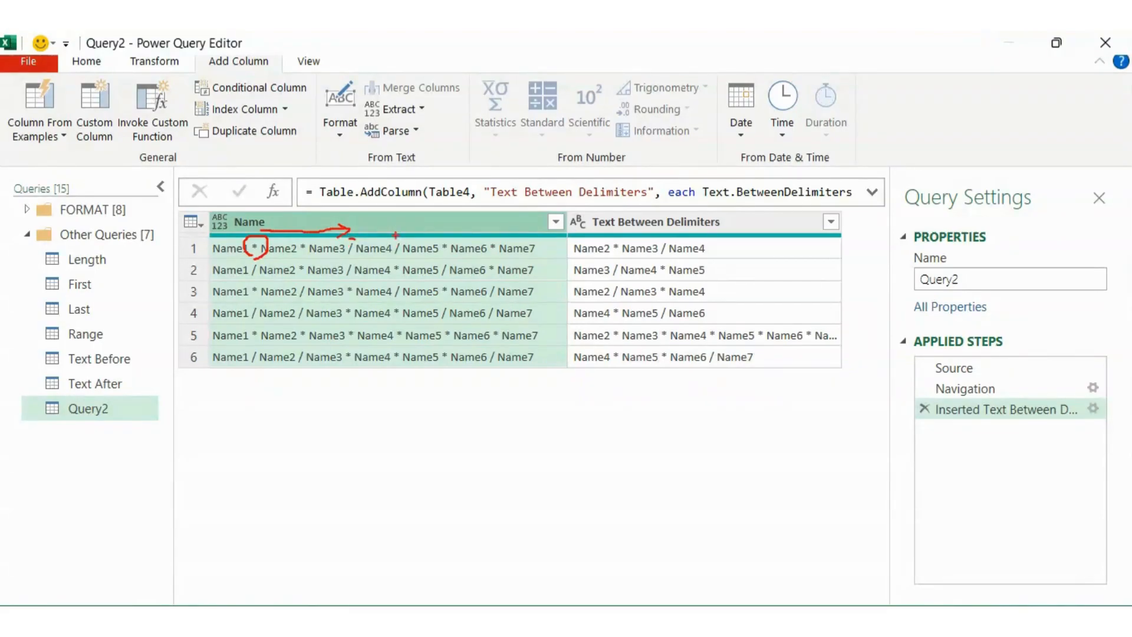
mouse_move(395, 238)
left_mouse_down()
mouse_move(407, 242)
mouse_move(387, 257)
mouse_move(391, 237)
left_mouse_up()
left_click_drag(270, 258, 383, 260)
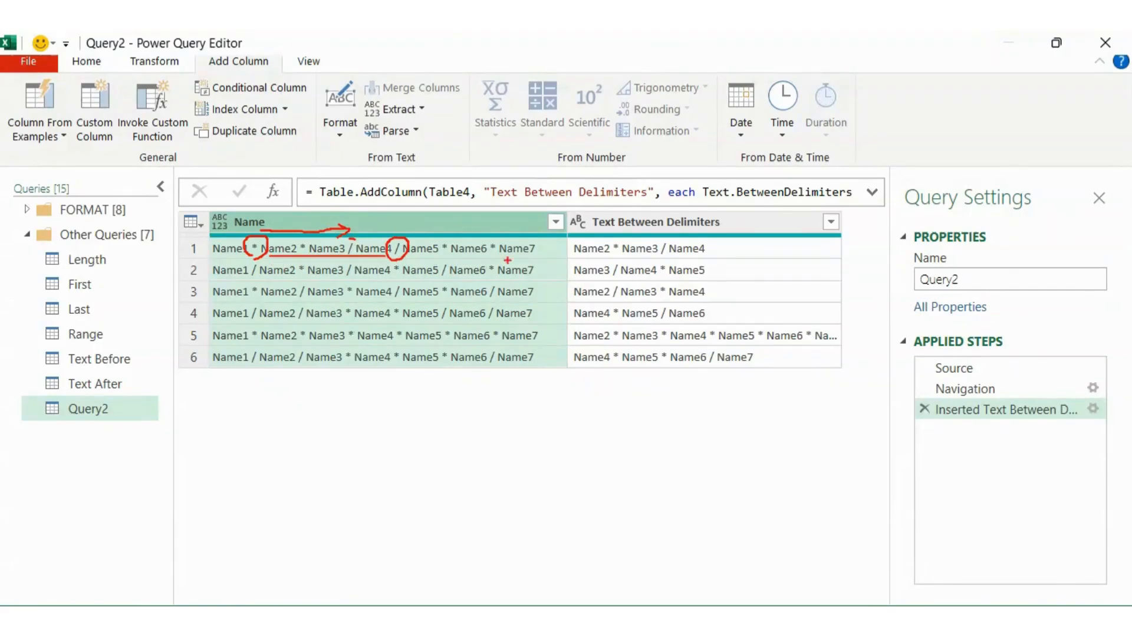
left_click_drag(573, 258, 705, 258)
left_click_drag(250, 294, 253, 282)
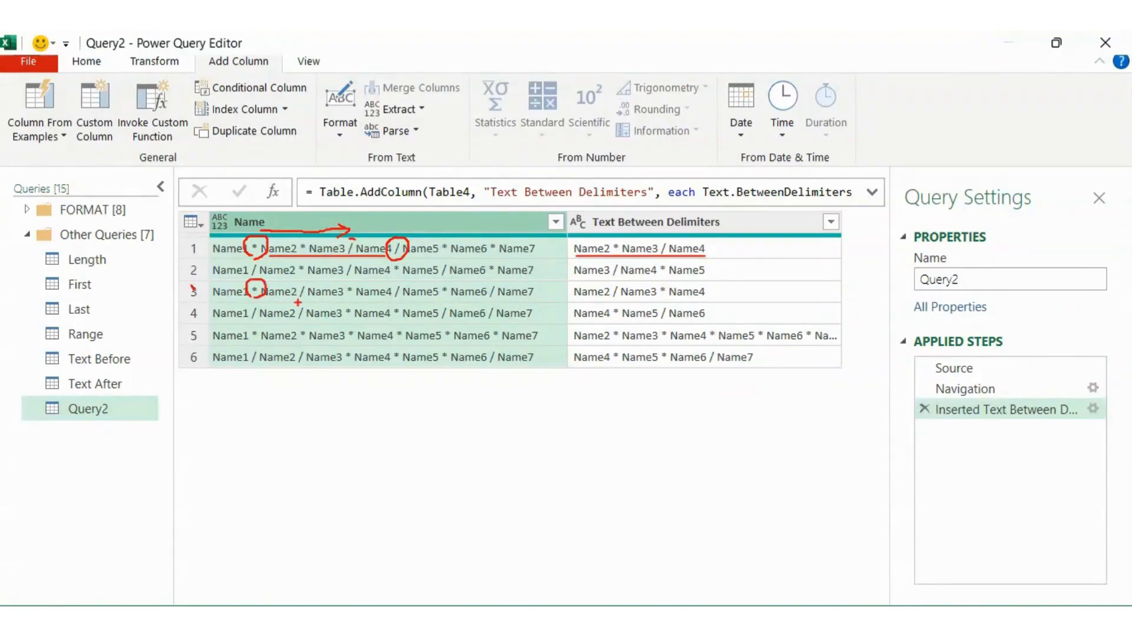
left_click_drag(296, 299, 306, 301)
mouse_move(393, 302)
left_mouse_down()
mouse_move(392, 285)
mouse_move(407, 280)
mouse_move(402, 303)
left_mouse_up()
left_click_drag(269, 299, 394, 299)
left_click_drag(576, 301, 704, 300)
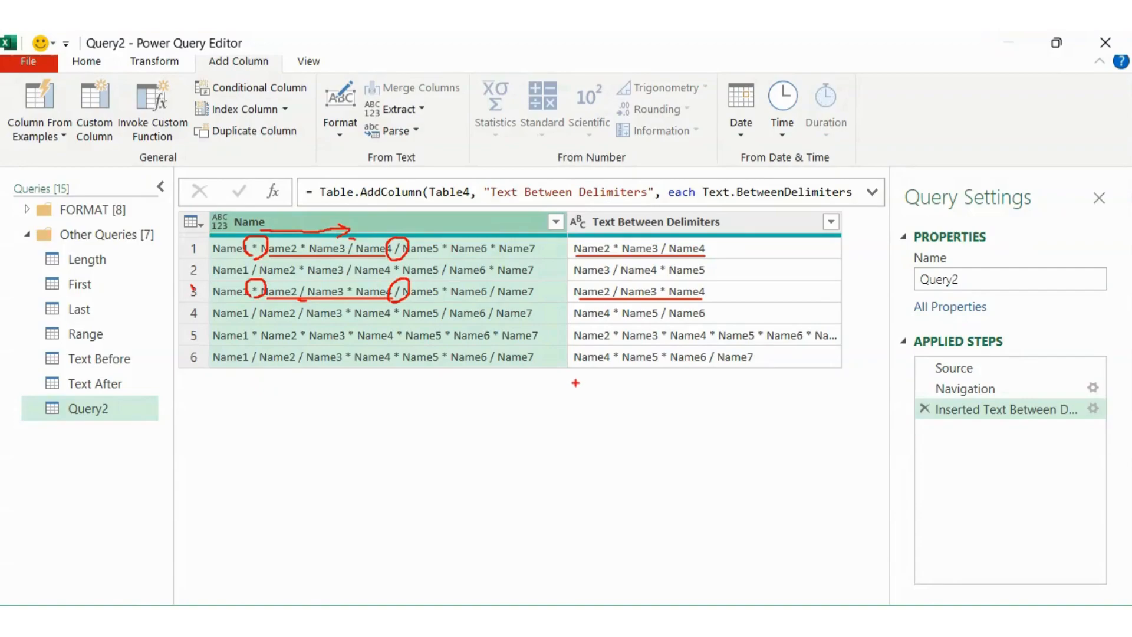
key("Escape")
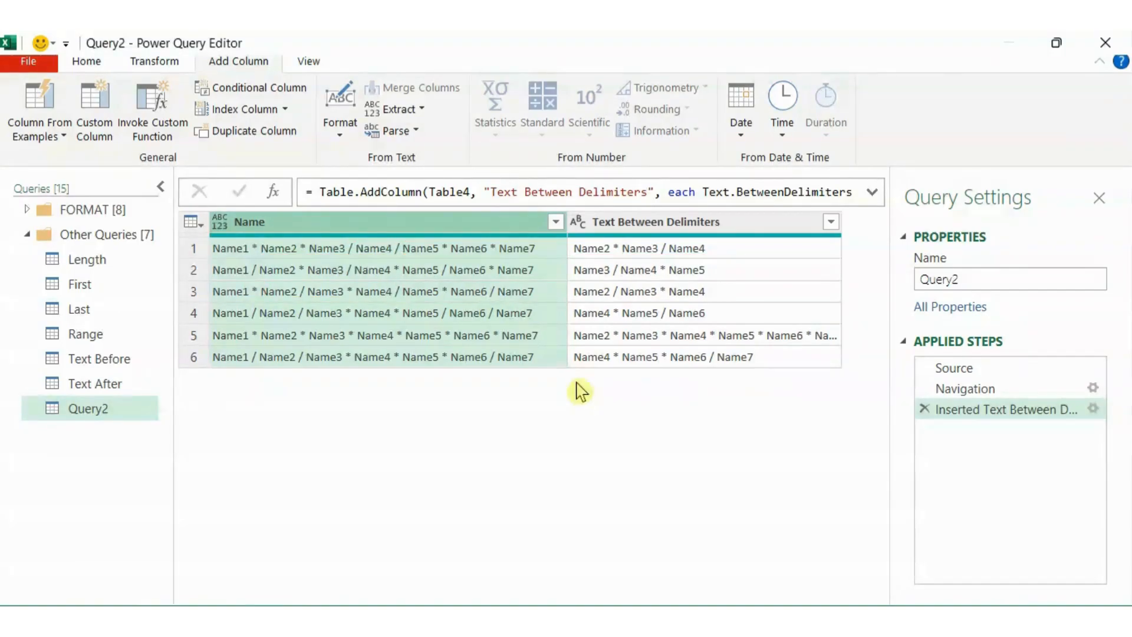
Set the end delimiter scan to From the start delimiter, toward the start of the input, with 0 end delimiters to skip, and apply it
left_click(1093, 408)
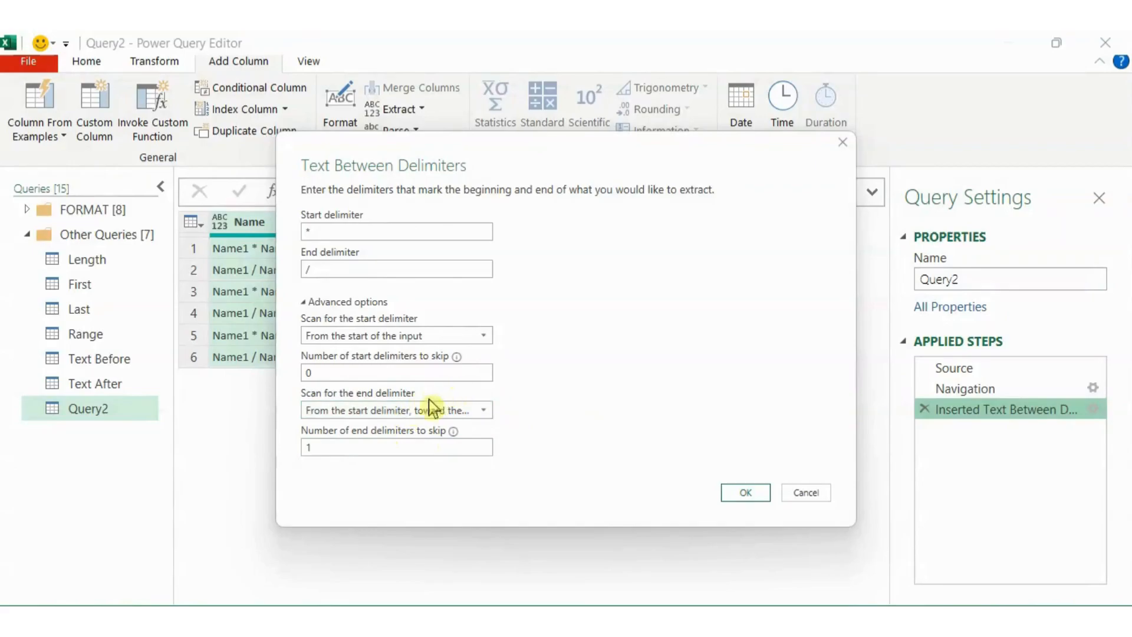
left_click(484, 411)
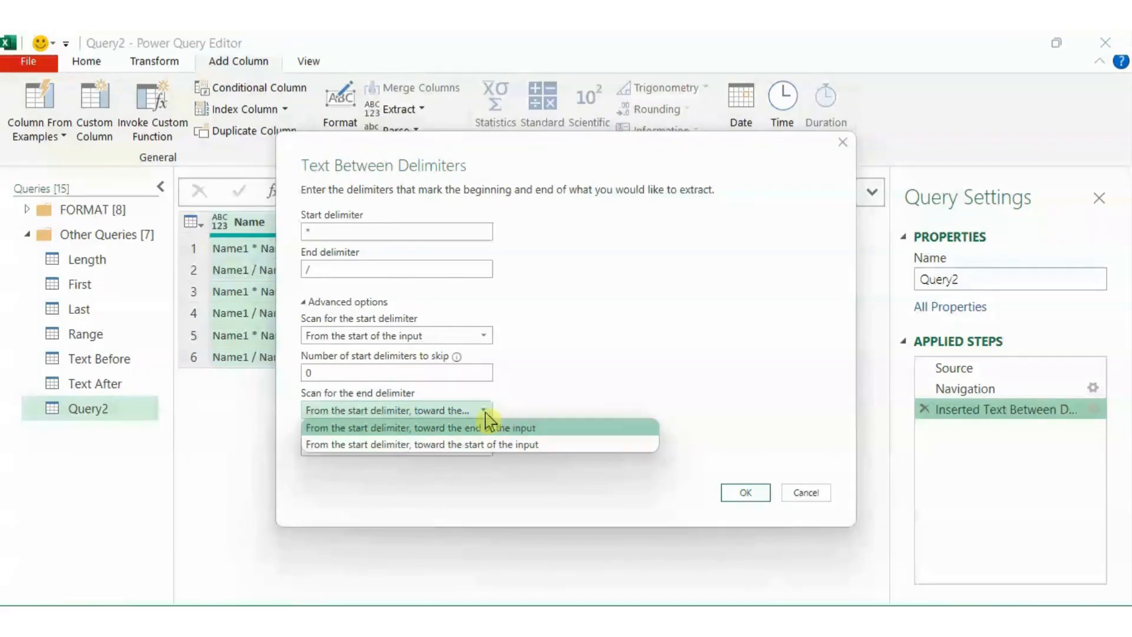
left_click(460, 445)
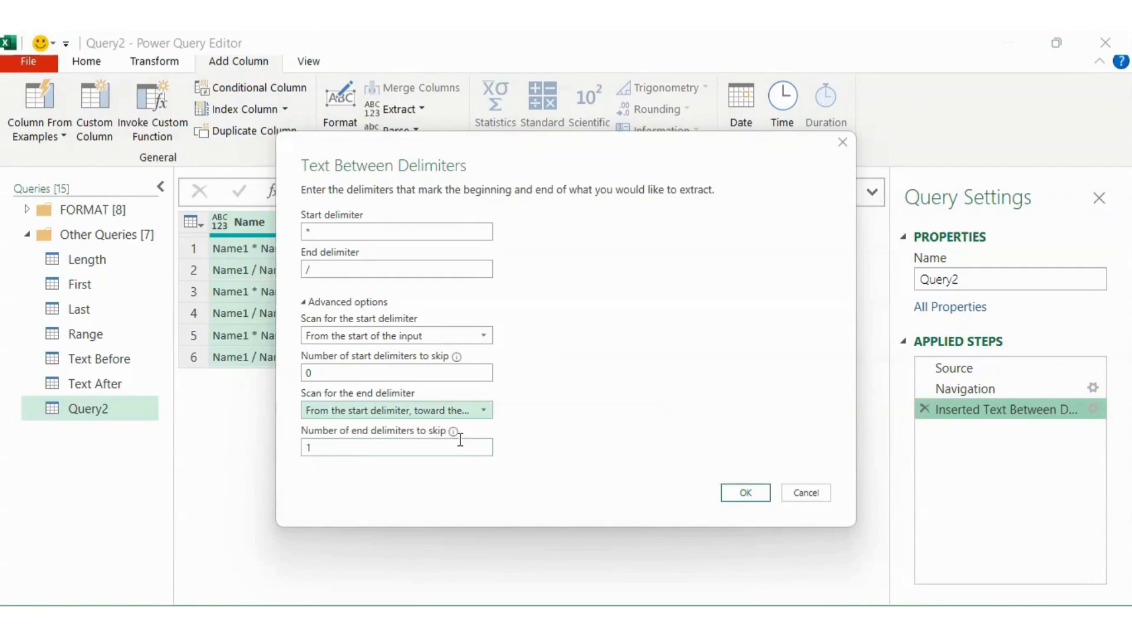
left_click(439, 413)
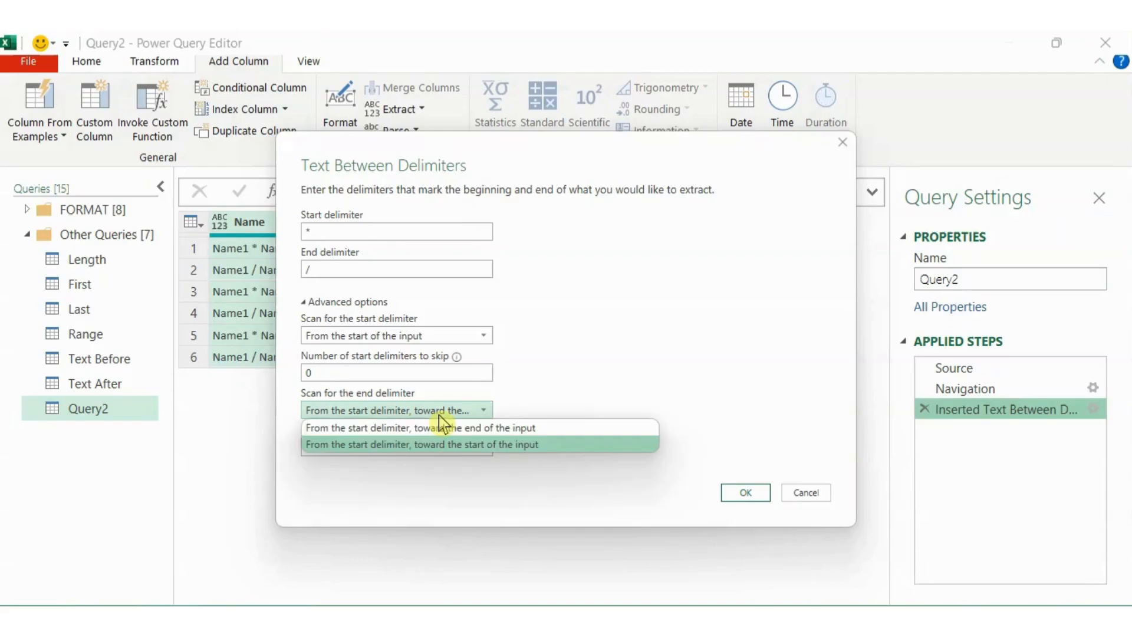
left_click(552, 381)
left_click_drag(318, 446, 299, 448)
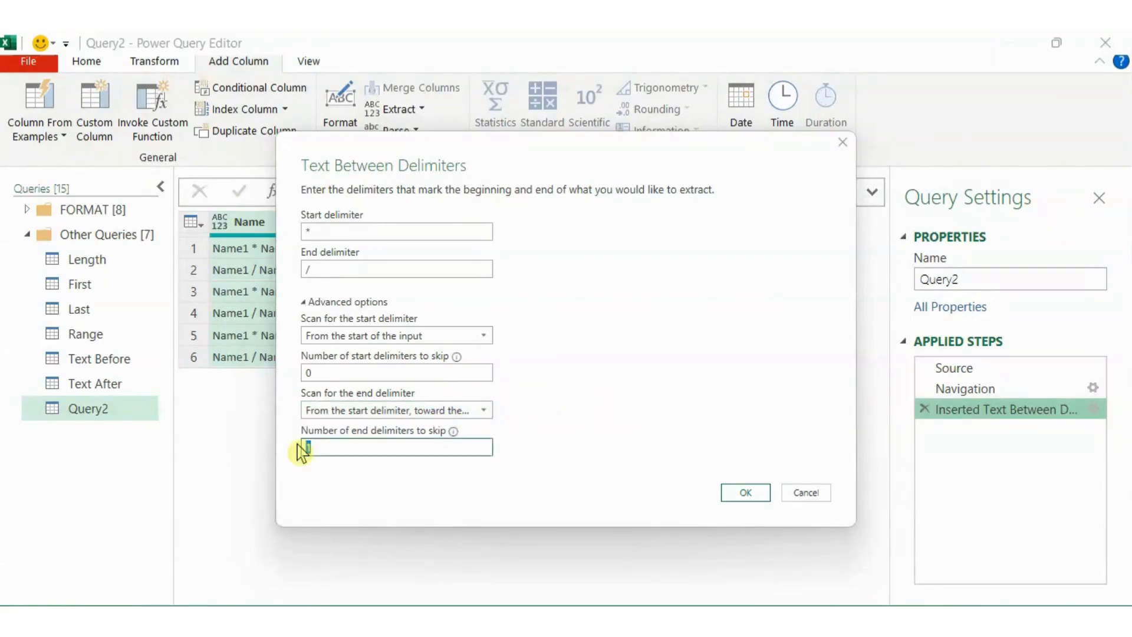
type("0")
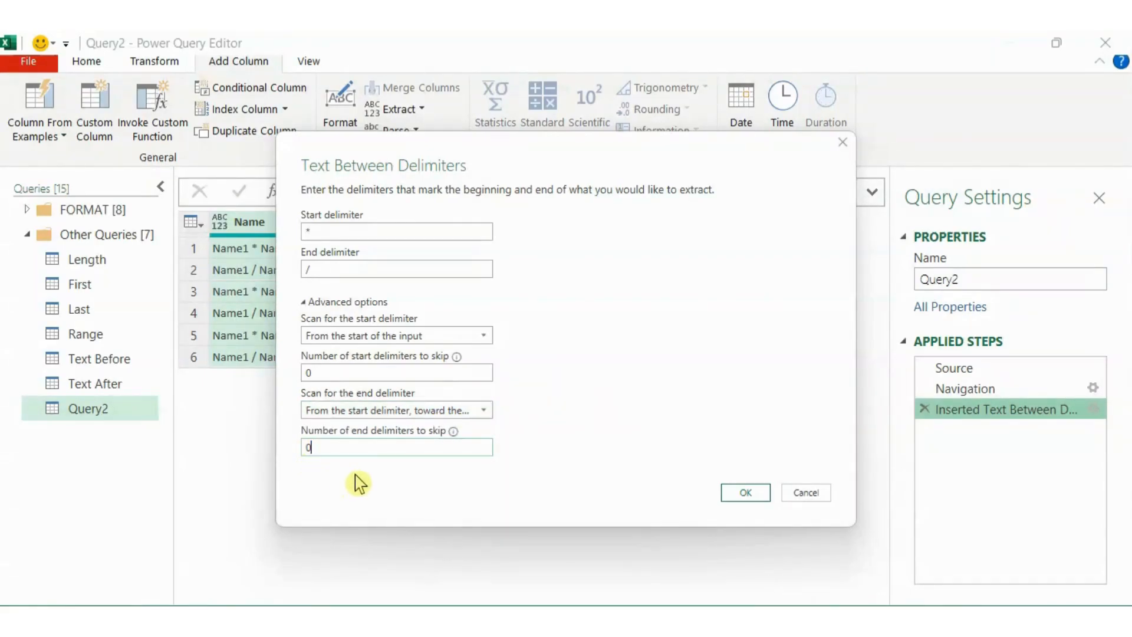
left_click(746, 495)
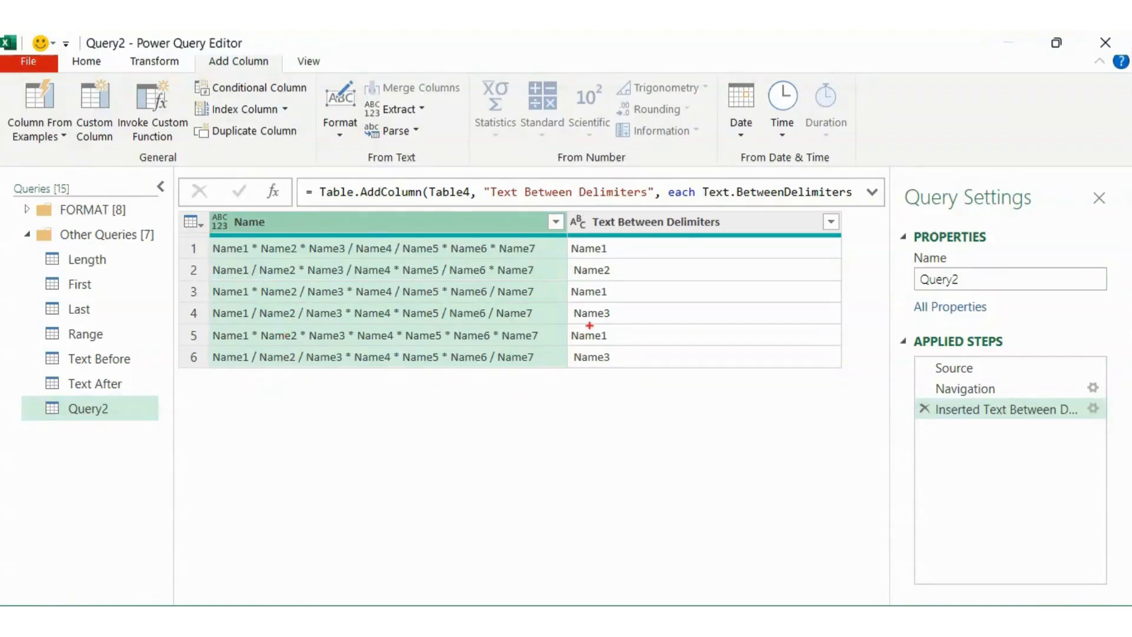
Change the extraction step's start delimiter scan to From the end of the input and apply it
left_click(1092, 409)
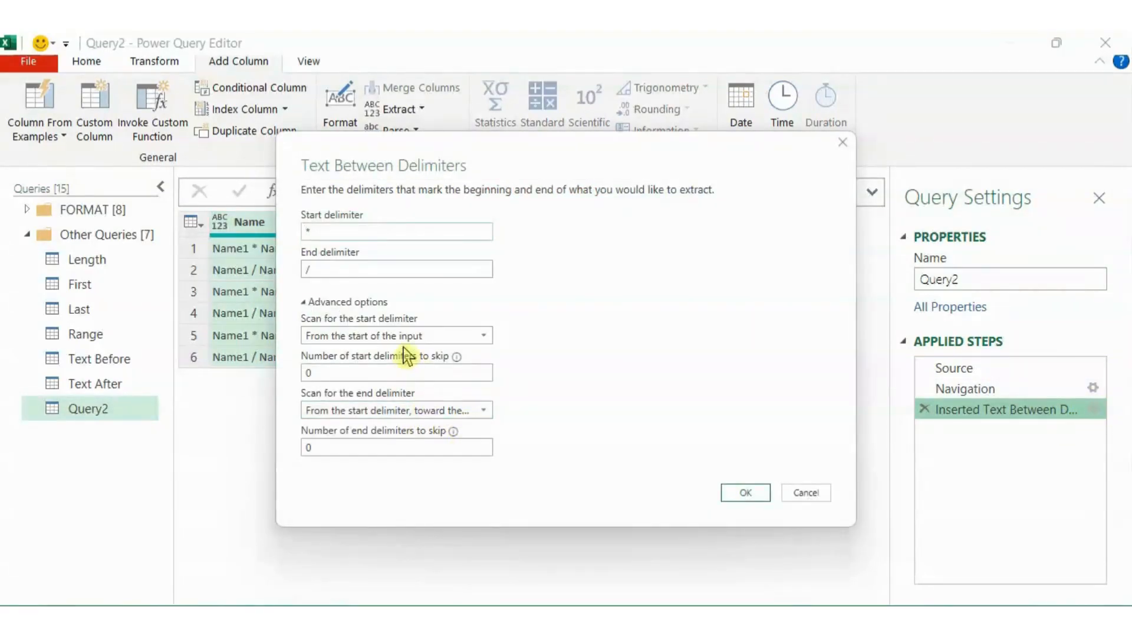
left_click(439, 337)
left_click(417, 373)
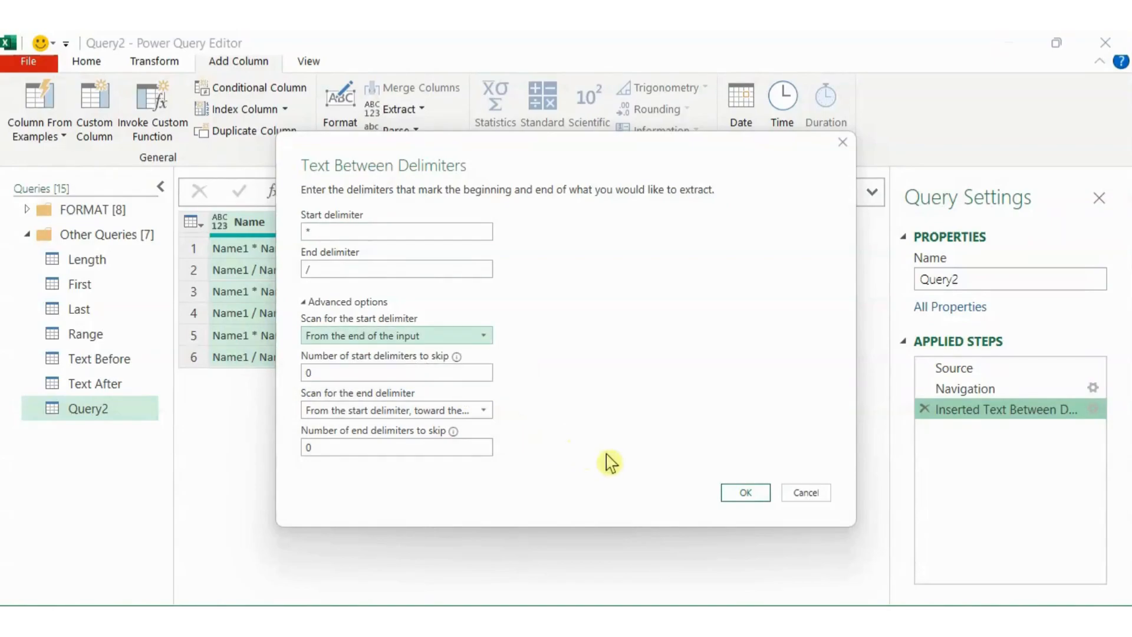
left_click(746, 493)
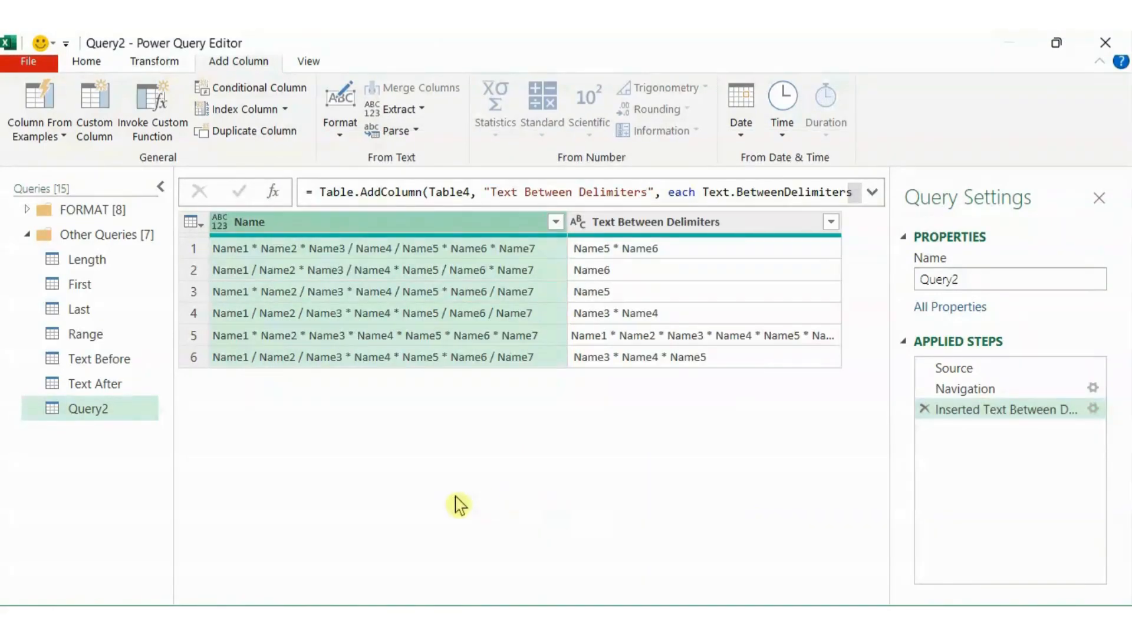
Reopen the extraction step's settings and examine the delimiters, the start delimiter scan direction and its skip count
left_click(1093, 409)
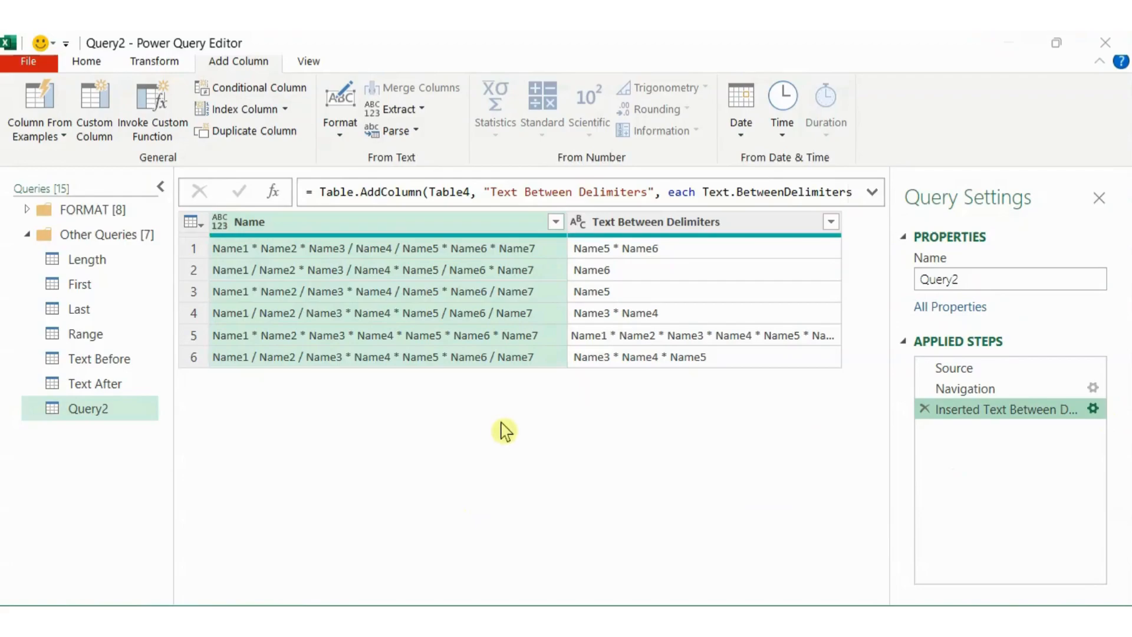
left_click_drag(525, 156, 463, 136)
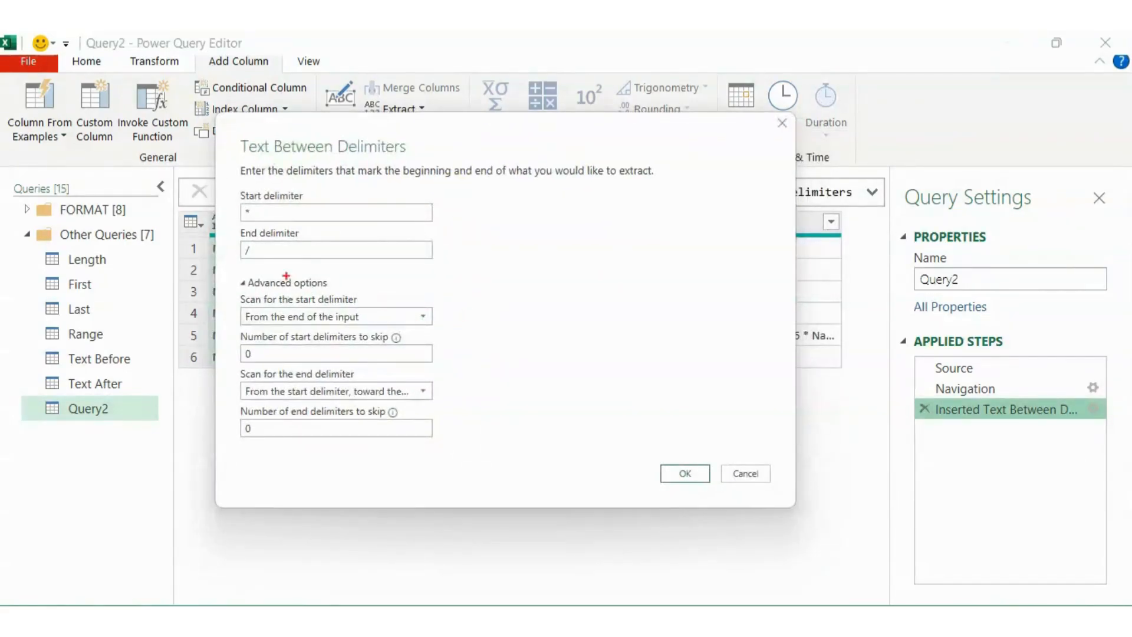
mouse_move(251, 225)
left_mouse_down()
mouse_move(236, 219)
mouse_move(253, 199)
mouse_move(246, 224)
left_mouse_up()
mouse_move(241, 306)
left_mouse_down()
mouse_move(241, 319)
mouse_move(377, 324)
mouse_move(241, 305)
left_mouse_up()
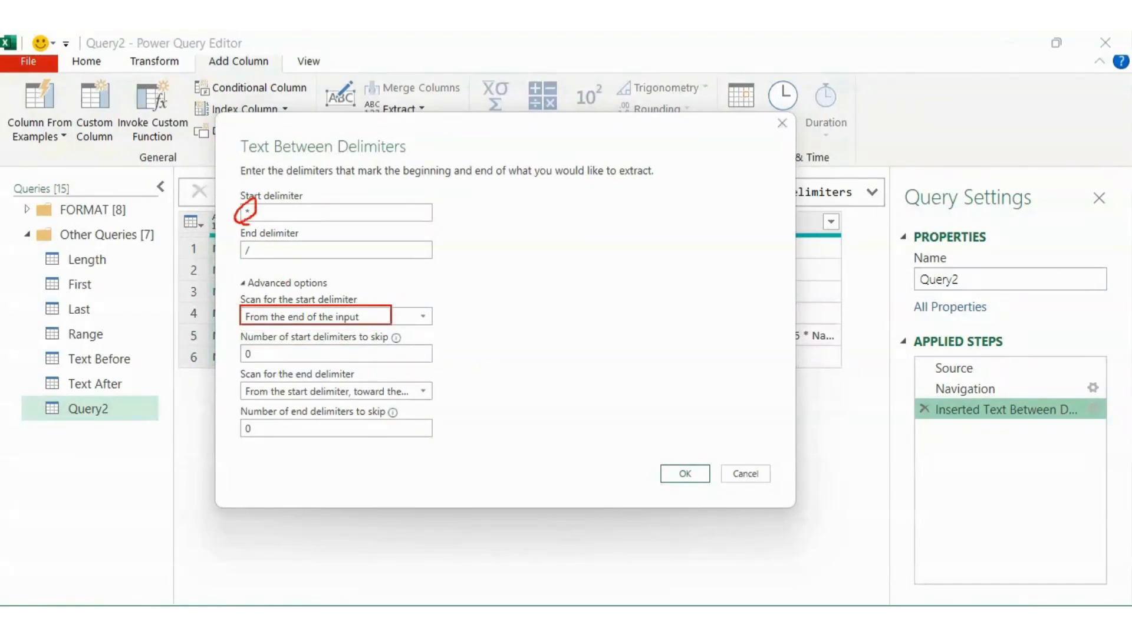
left_click_drag(257, 356, 263, 351)
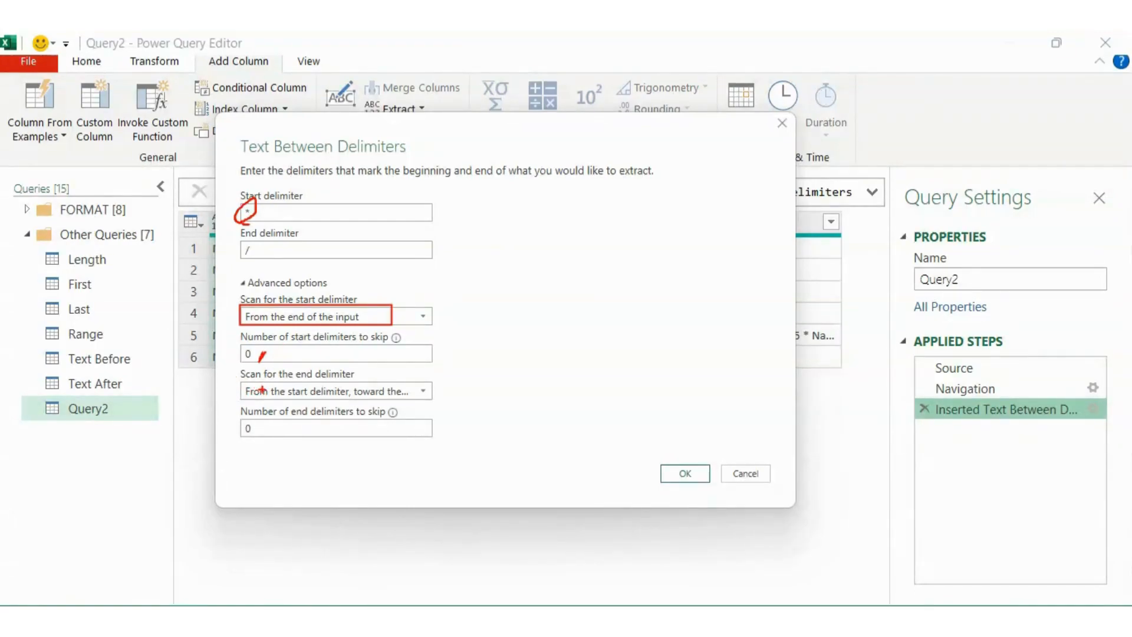
left_click_drag(252, 233, 238, 267)
key("Escape")
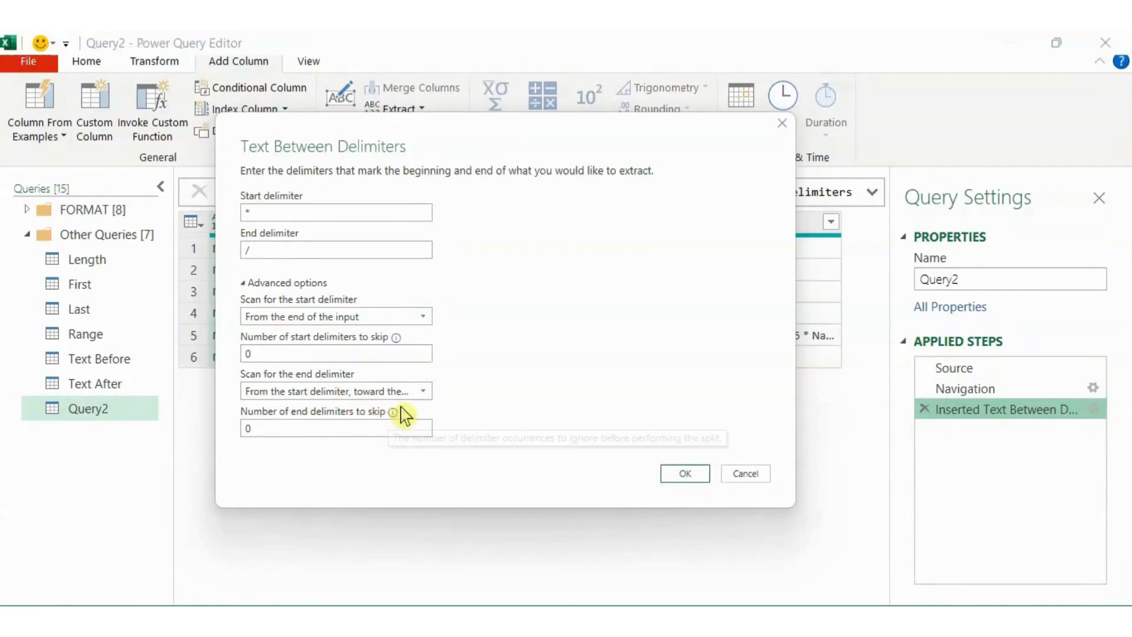
Choose From the start delimiter, toward the start of the input for the end delimiter scan, and apply the settings
left_click(423, 392)
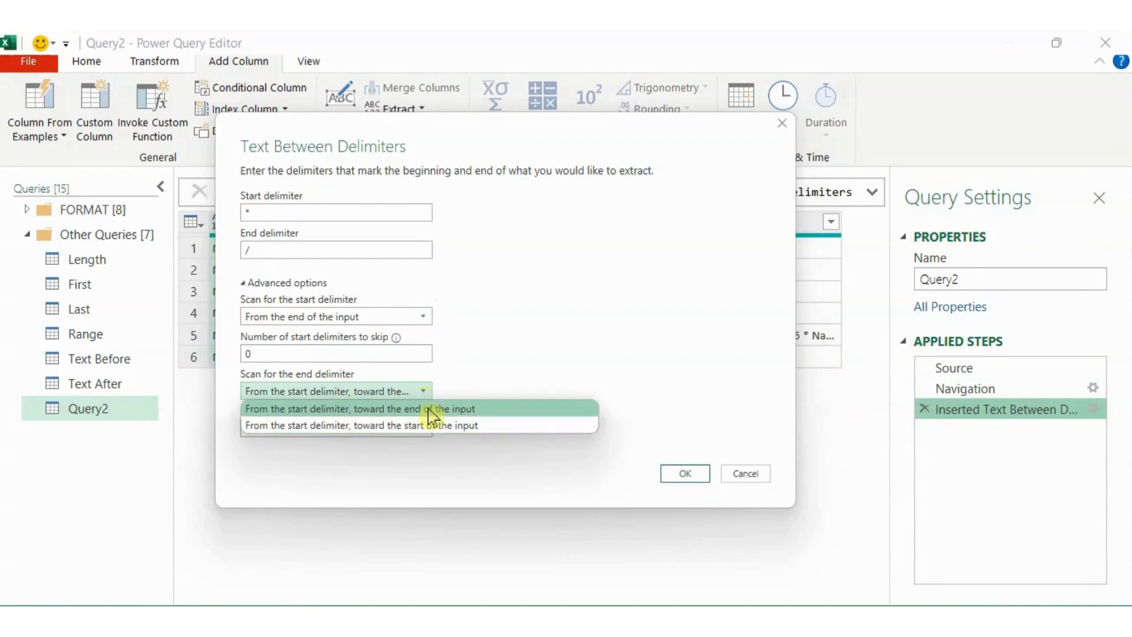
left_click(466, 426)
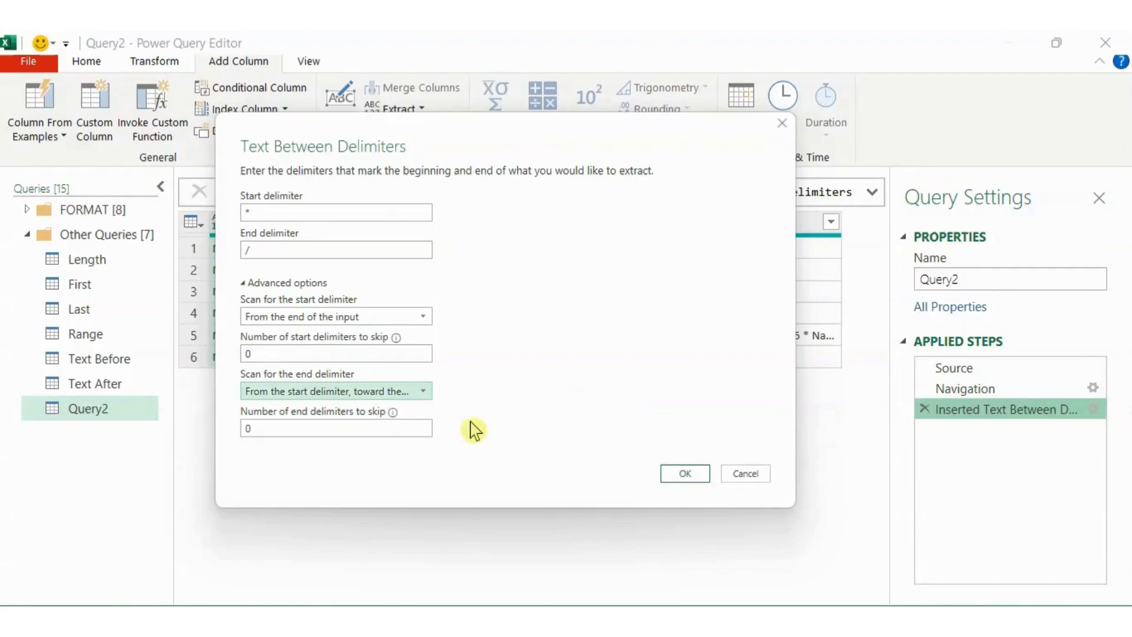
left_click(283, 429)
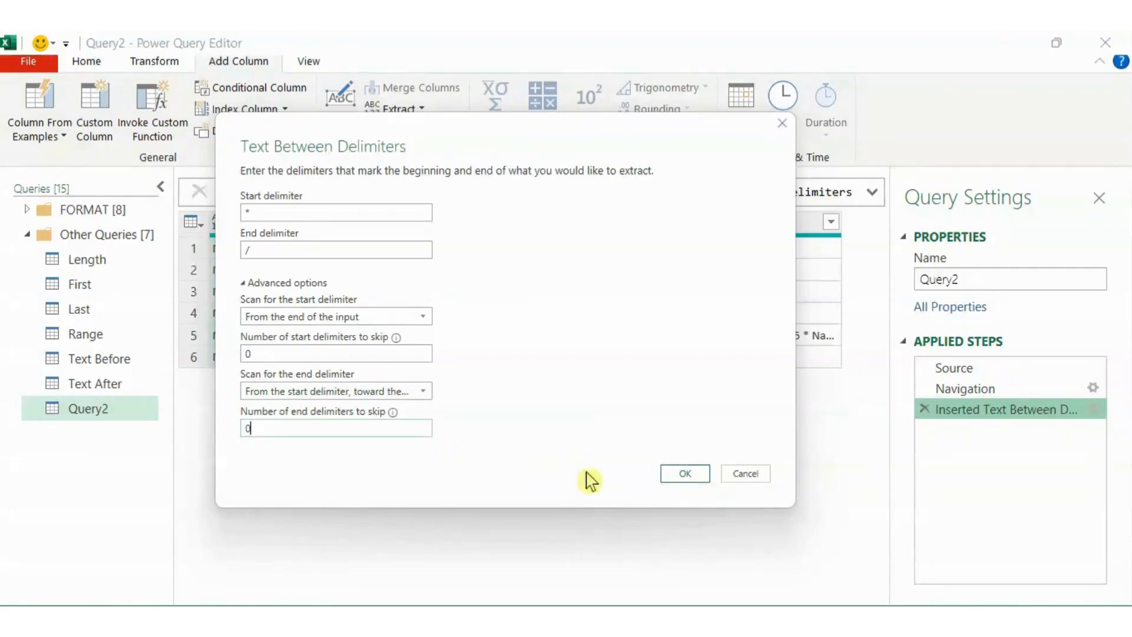
left_click(678, 481)
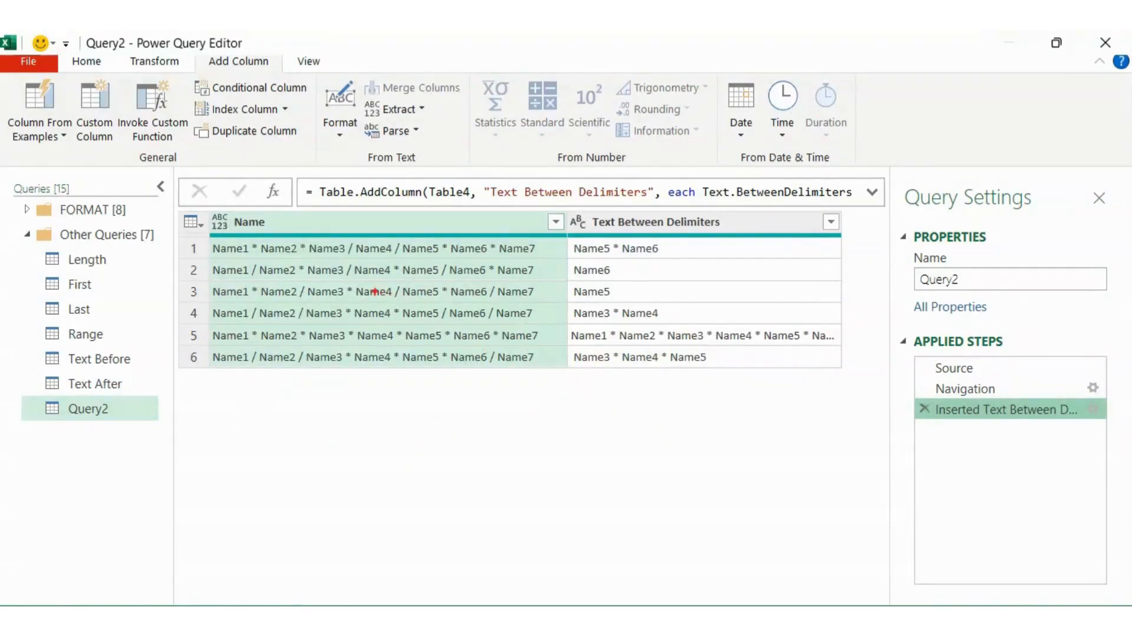
Compare Name rows 1, 2 and 4 with their extracted values, tracing backward from the last * to the preceding /
left_click_drag(580, 258, 665, 257)
left_click_drag(495, 238, 502, 242)
mouse_move(494, 226)
left_mouse_down()
mouse_move(418, 227)
mouse_move(431, 233)
mouse_move(405, 258)
mouse_move(388, 242)
mouse_move(424, 258)
mouse_move(481, 259)
left_mouse_up()
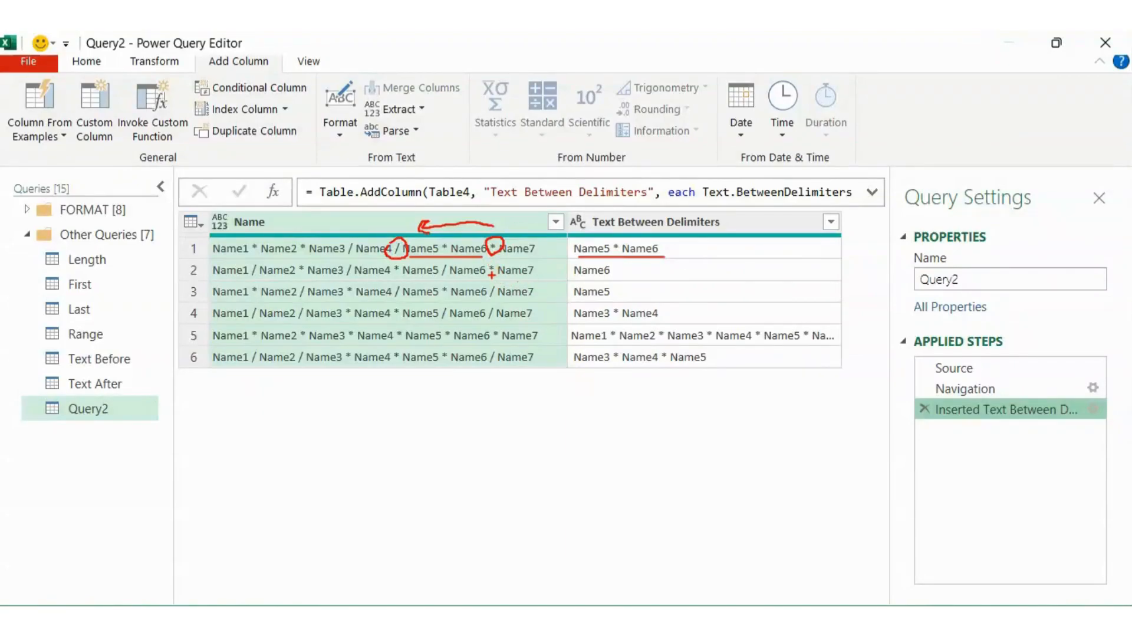
mouse_move(493, 275)
left_mouse_down()
mouse_move(500, 267)
mouse_move(438, 273)
mouse_move(457, 258)
mouse_move(454, 281)
mouse_move(481, 283)
left_mouse_up()
left_click_drag(575, 276, 590, 276)
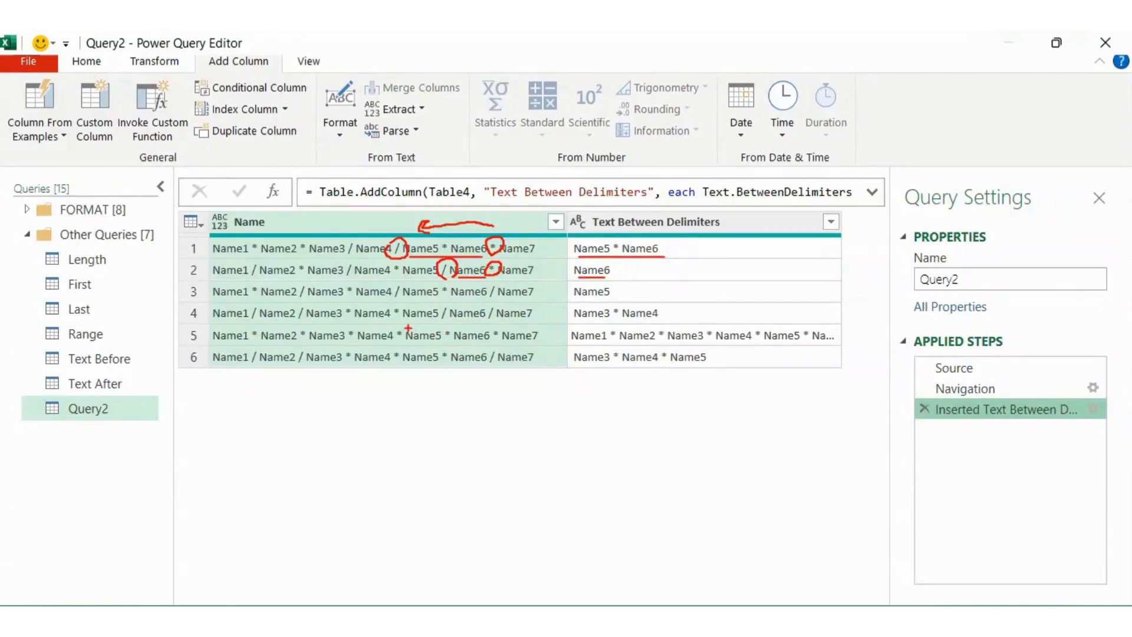
mouse_move(392, 316)
left_mouse_down()
mouse_move(411, 310)
mouse_move(402, 321)
left_mouse_up()
left_click_drag(302, 321, 386, 326)
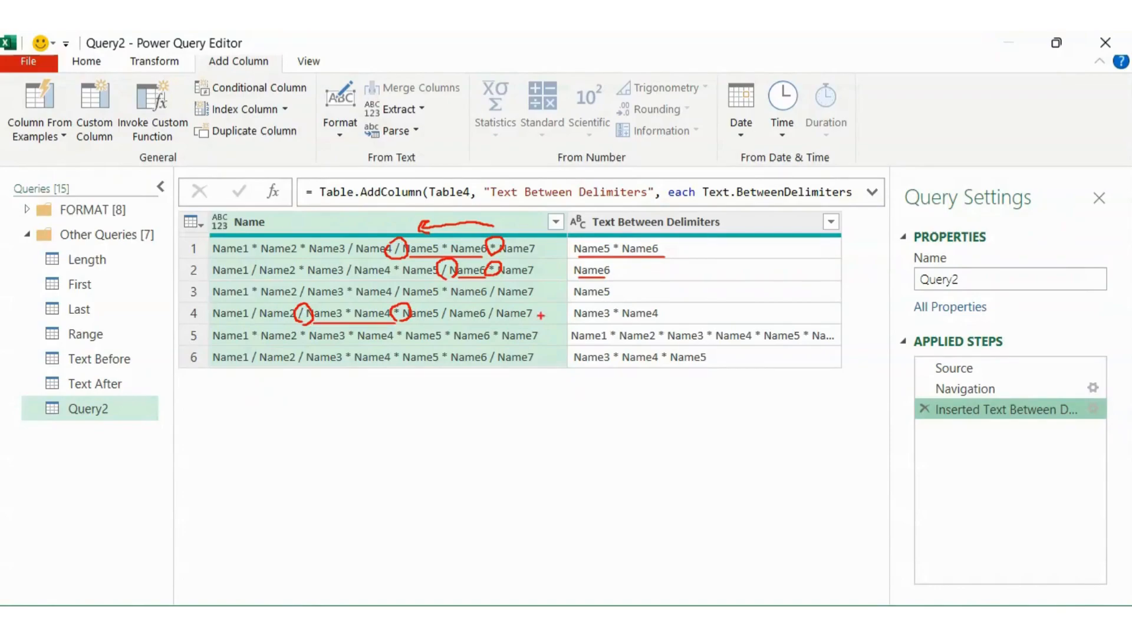
left_click_drag(575, 324, 657, 324)
key("Escape")
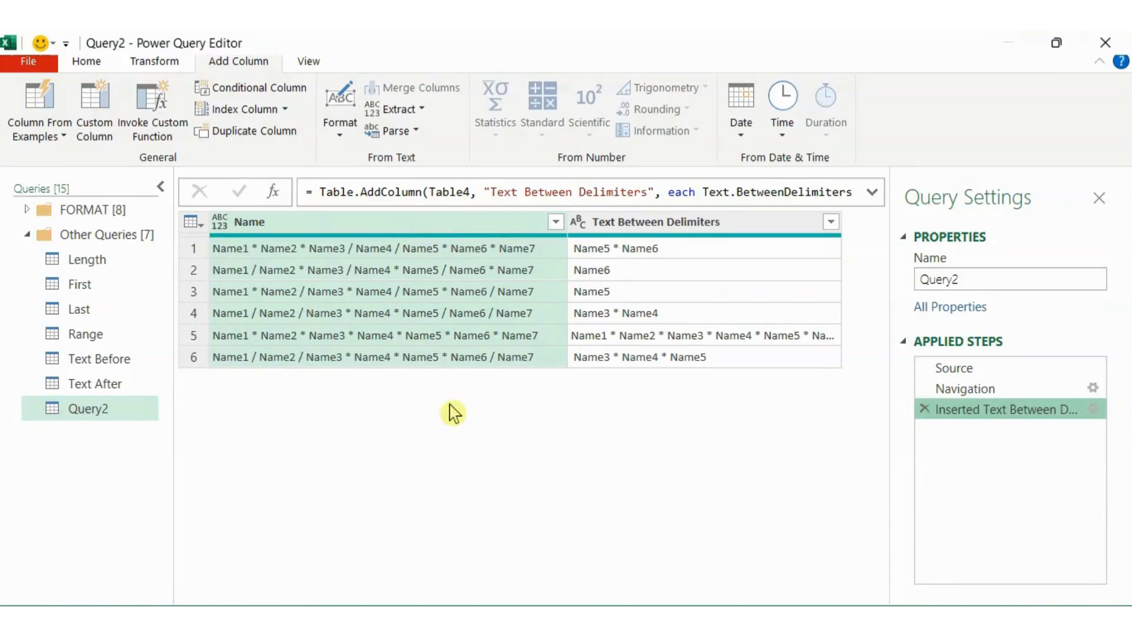